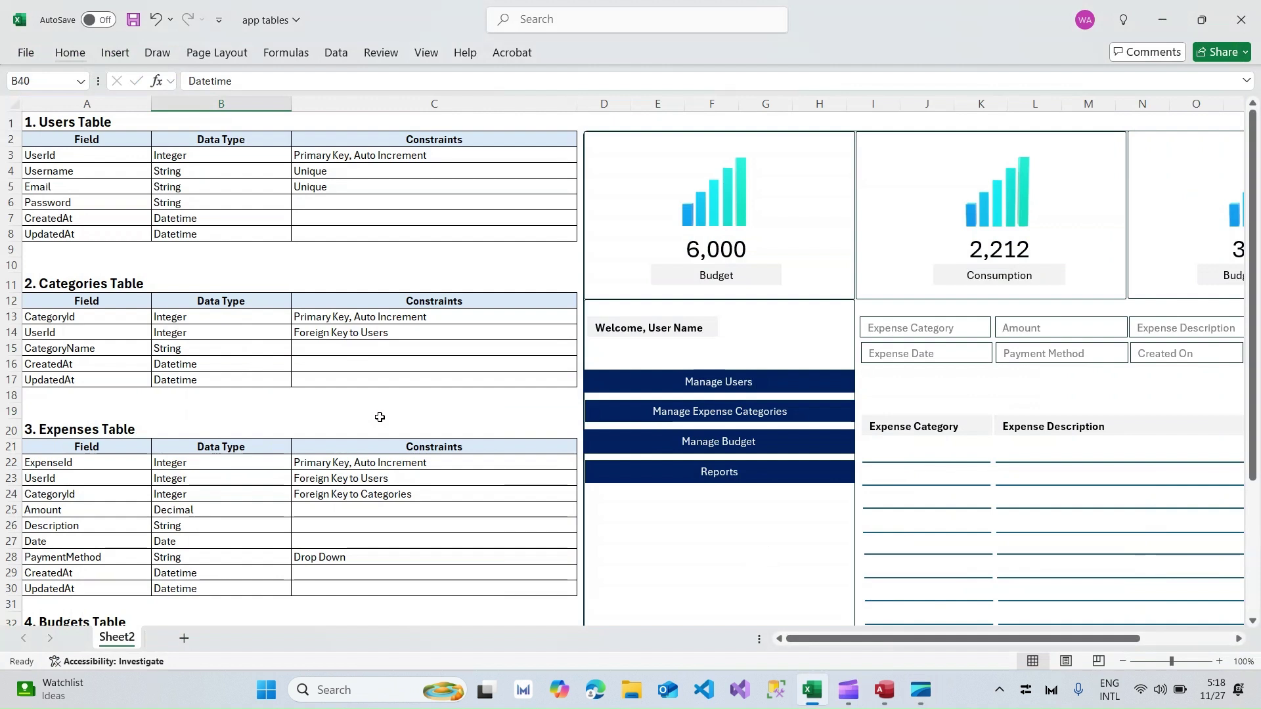
# Switch from the Excel table plan to Access and create a new blank table in the ExpenseEng database.
pyautogui.click(896, 696)
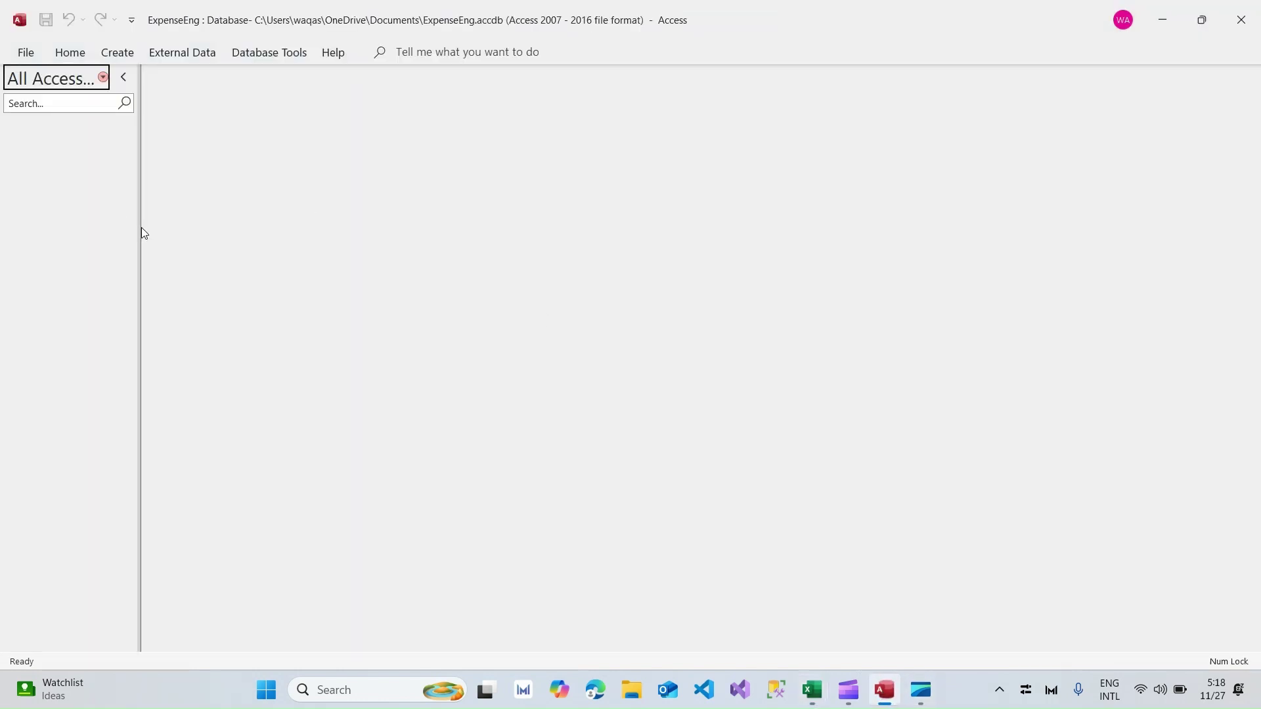
pyautogui.hotkey('alt', 'Tab')
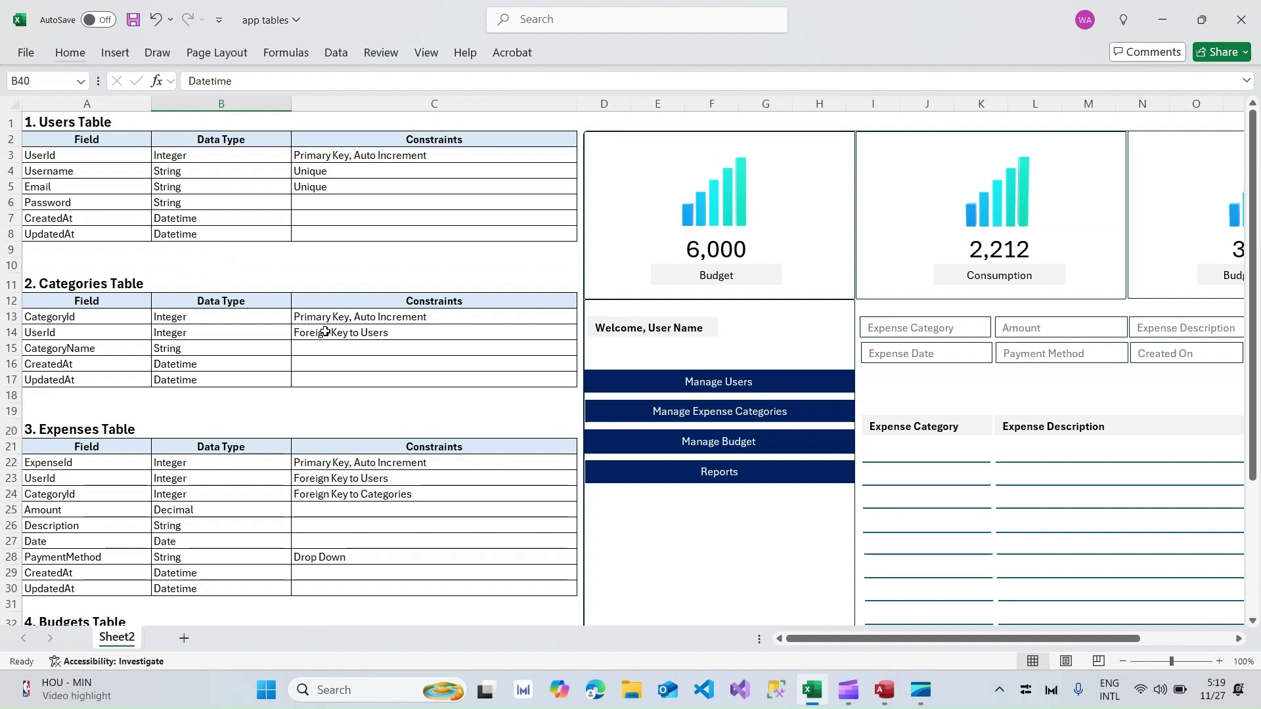
pyautogui.hotkey('alt', 'Tab')
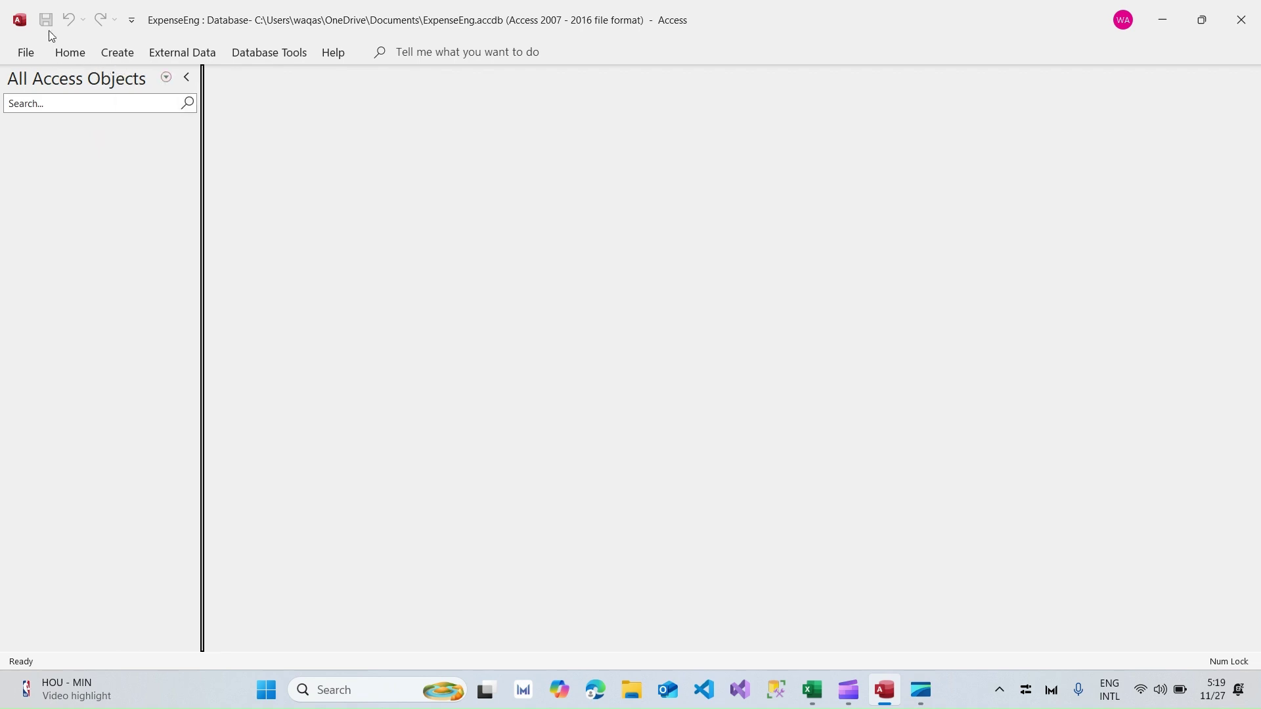
pyautogui.click(119, 56)
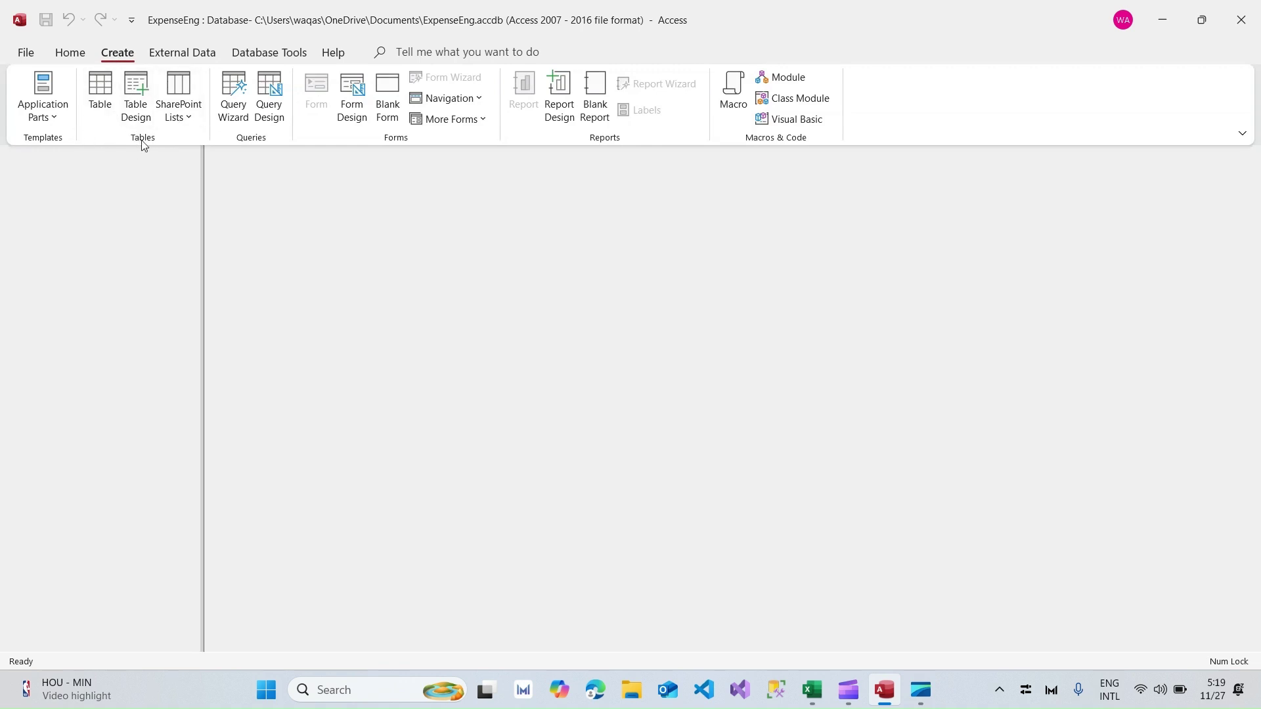
pyautogui.click(102, 98)
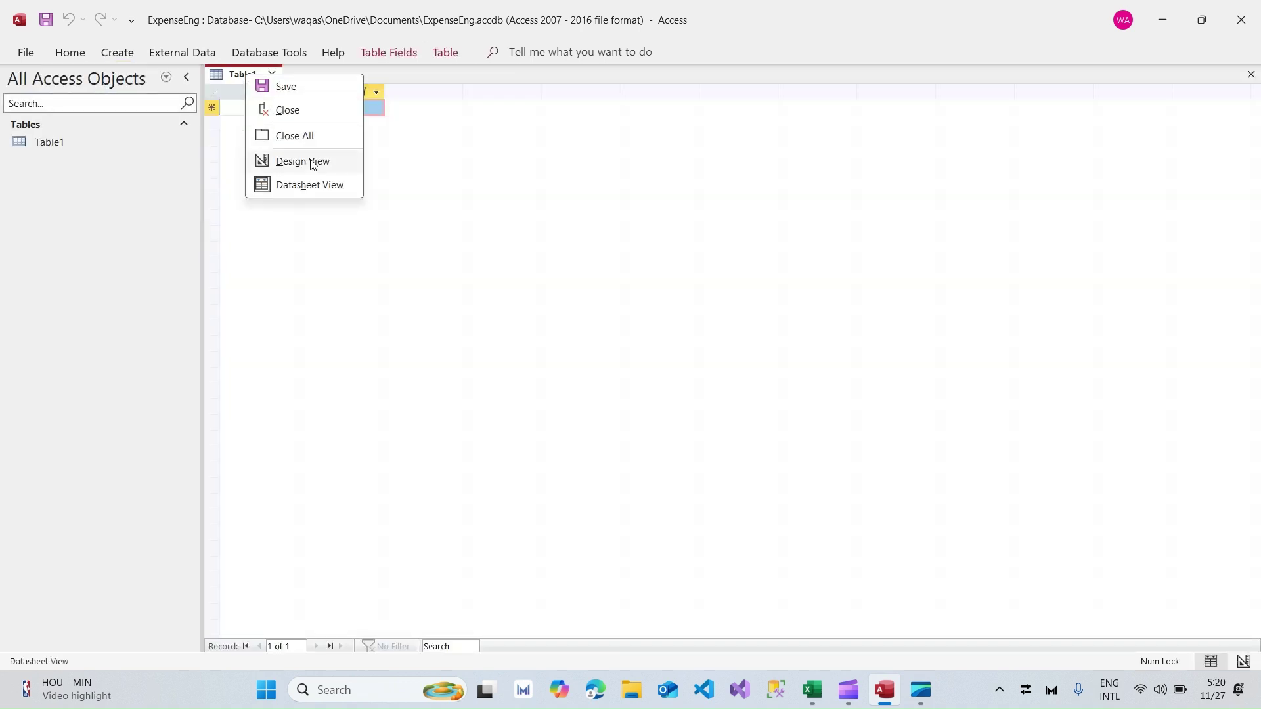
# Check the Users Table fields in the Excel plan and open the new Access table in design view, saving it as UsersT.
pyautogui.hotkey('alt', 'Tab')
pyautogui.moveTo(78, 155); pyautogui.dragTo(79, 230)
pyautogui.click(79, 155)
pyautogui.hotkey('alt', 'Tab')
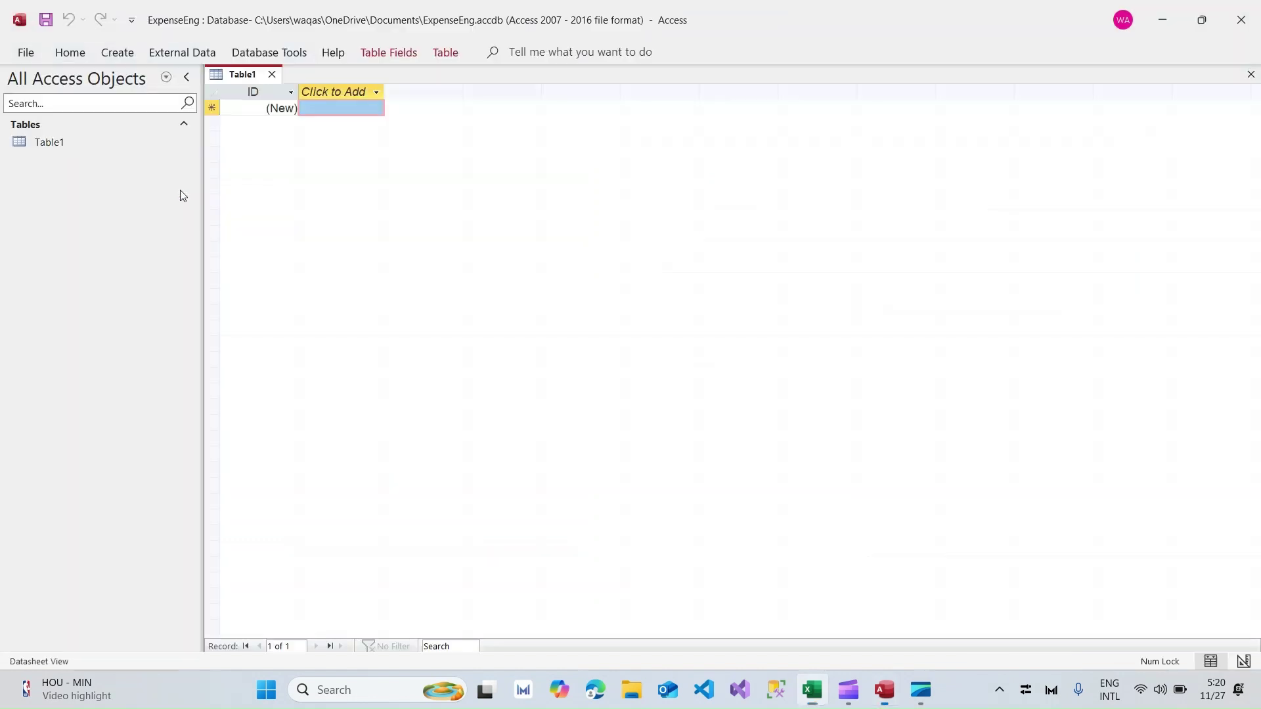
pyautogui.rightClick(247, 78)
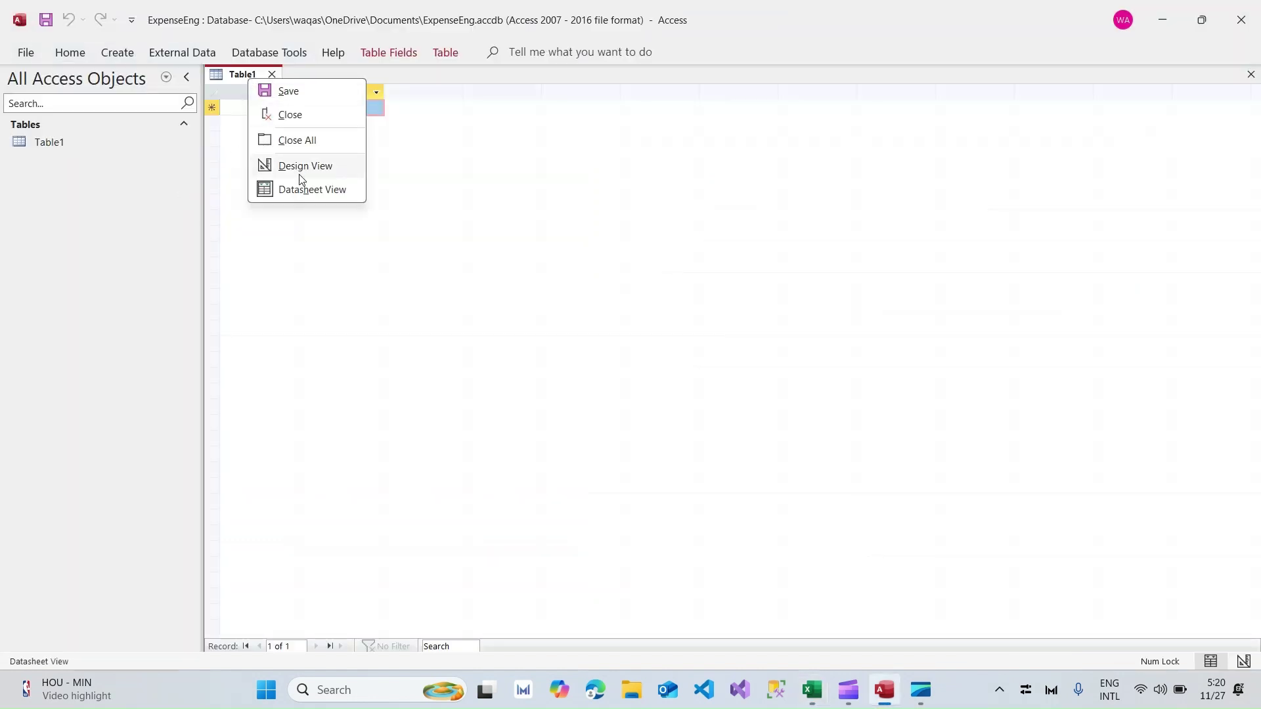
pyautogui.click(300, 172)
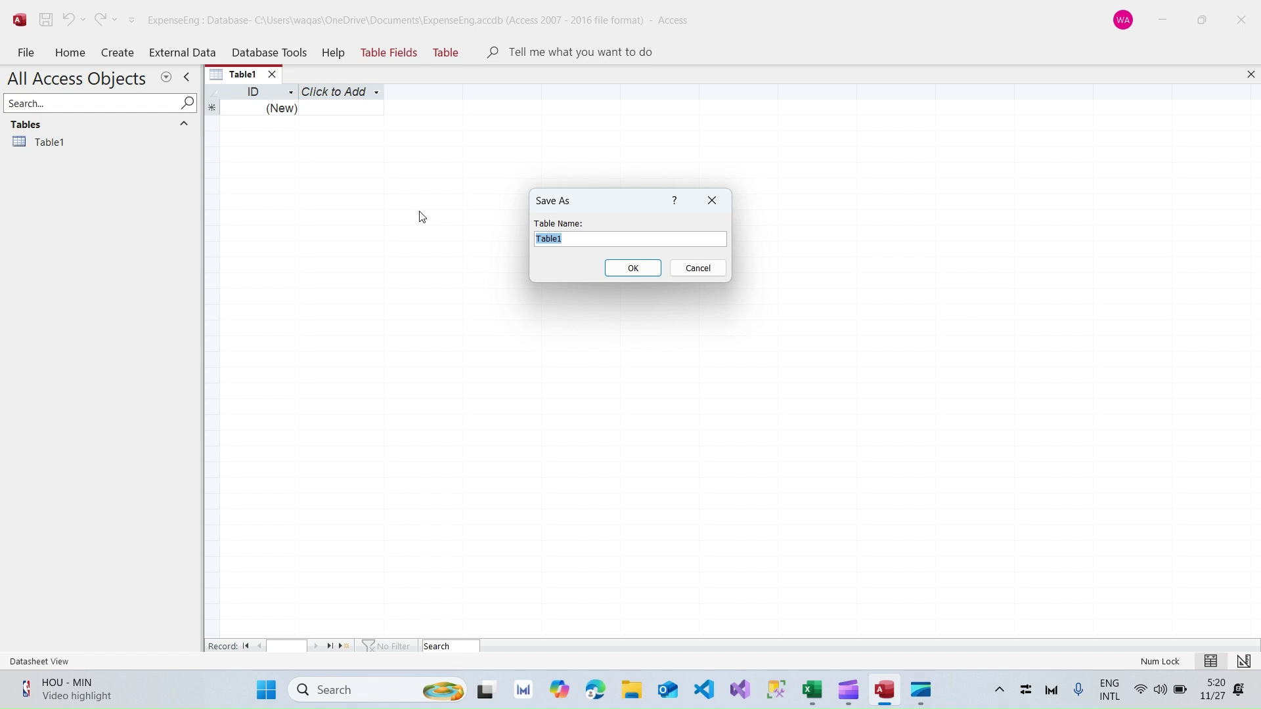
pyautogui.hotkey('alt', 'Tab')
pyautogui.hotkey('alt', 'Tab')
pyautogui.write('UsersT')
pyautogui.press('Return')
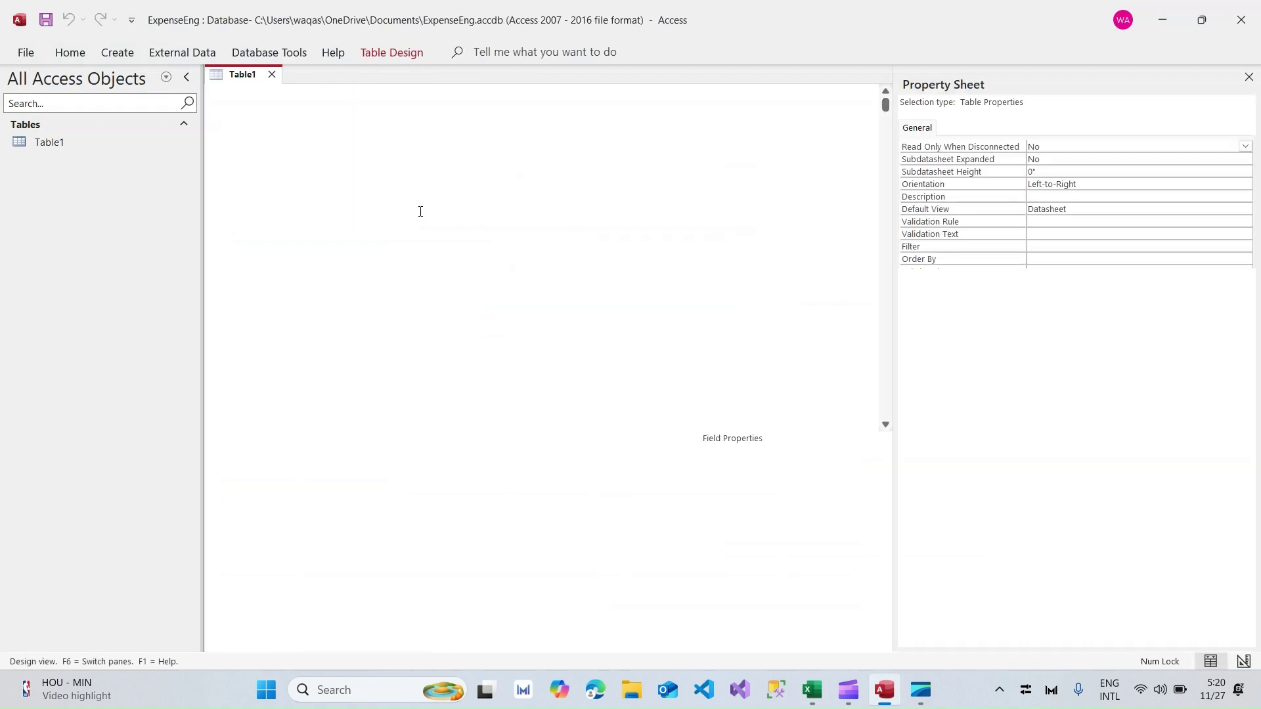
# Name the AutoNumber primary key field of UsersT UserId, following the Excel plan.
pyautogui.hotkey('alt', 'Tab')
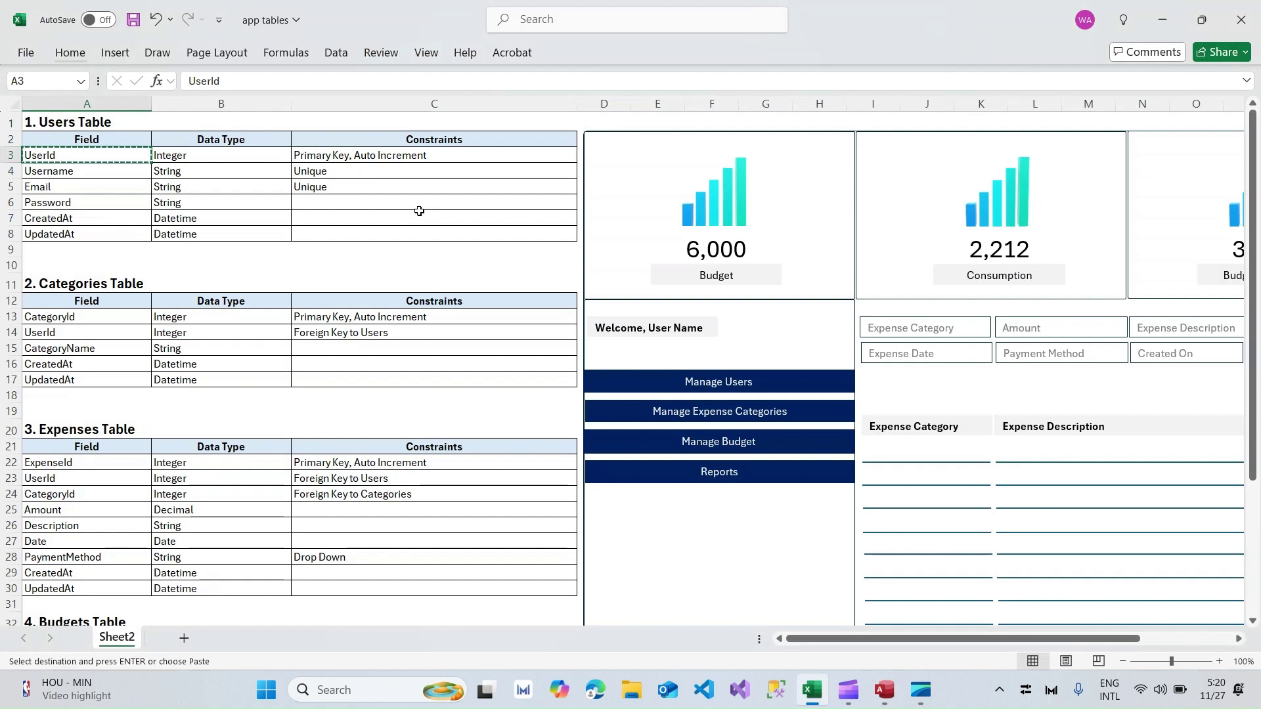
pyautogui.hotkey('alt', 'Tab')
pyautogui.write('UserId')
pyautogui.press('Down')
# Add a Username field with the Short Text data type below UserId, using the field name from the Excel plan.
pyautogui.hotkey('alt', 'Tab')
pyautogui.press('Down')
pyautogui.hotkey('alt', 'Tab')
pyautogui.write('Username')
pyautogui.press('Tab')
pyautogui.press('Down')
pyautogui.press('Up')
pyautogui.press('Tab')
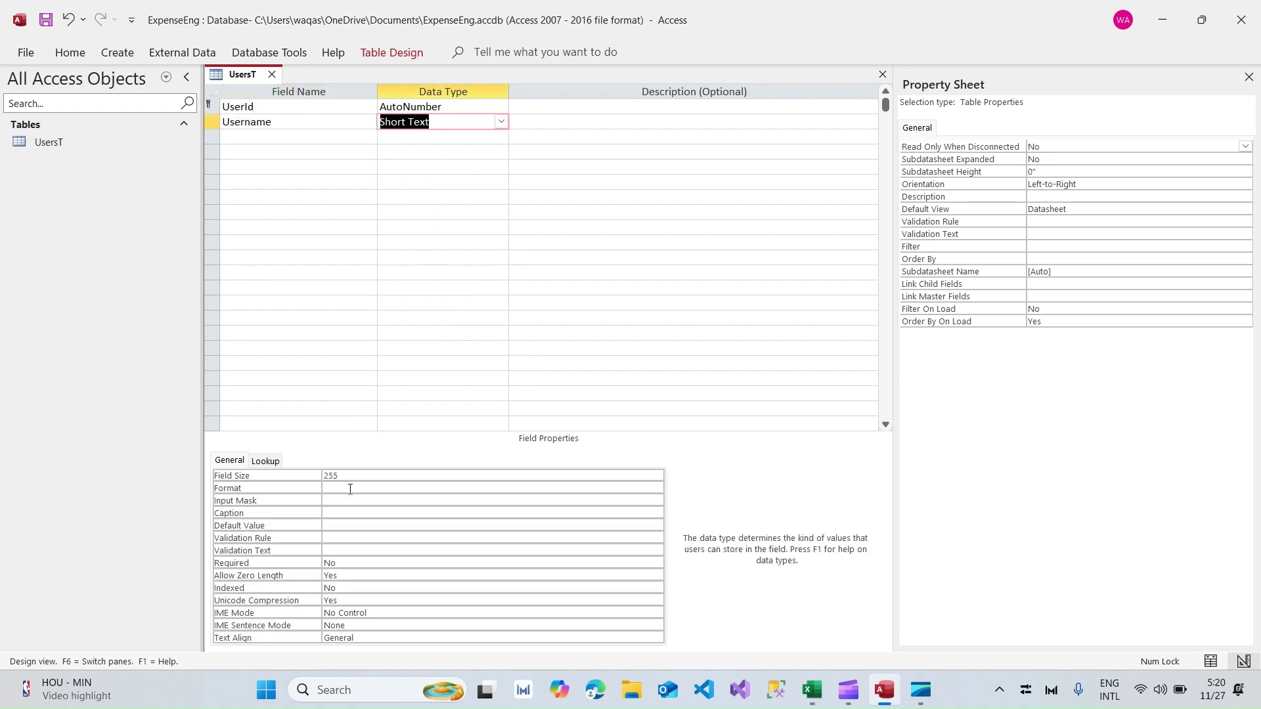
# Copy the Email field name from the Excel plan and add it to UsersT as a Short Text field.
pyautogui.click(279, 137)
pyautogui.hotkey('alt', 'Tab')
pyautogui.hotkey('ctrl', 'c')
pyautogui.press('Down')
pyautogui.hotkey('ctrl', 'c')
pyautogui.hotkey('alt', 'Tab')
pyautogui.hotkey('ctrl', 'v')
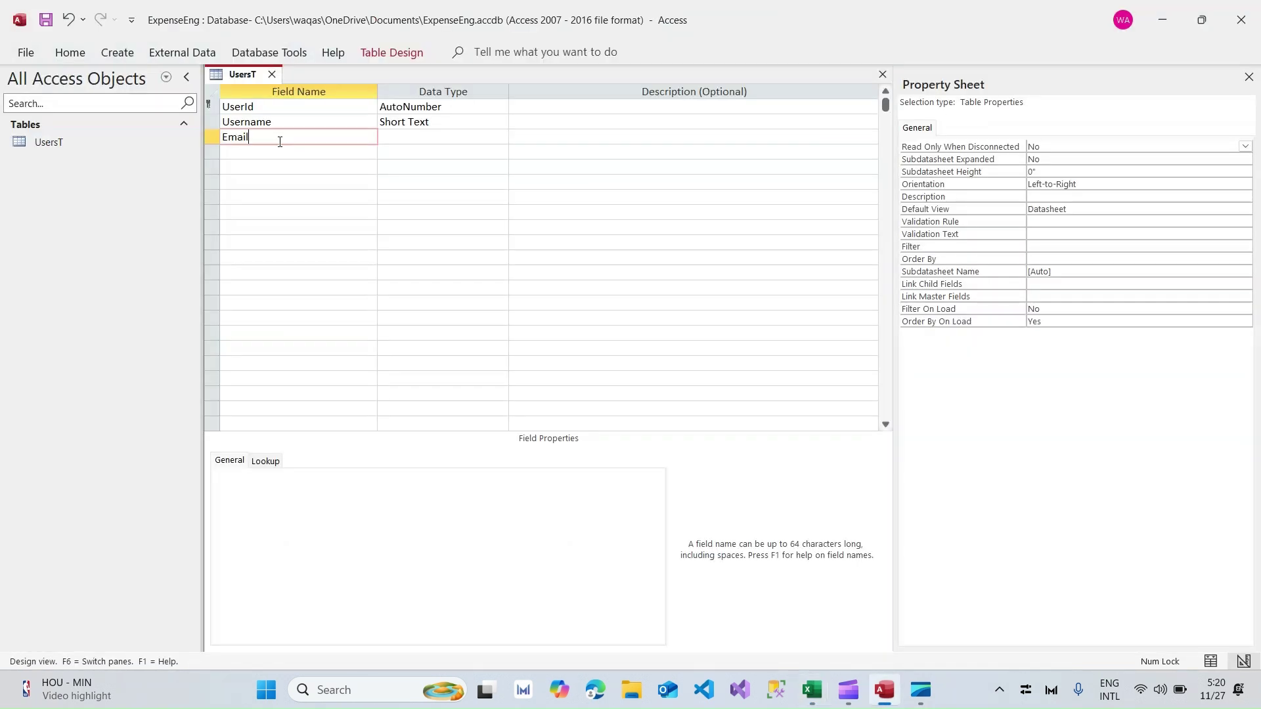
pyautogui.press('Tab')
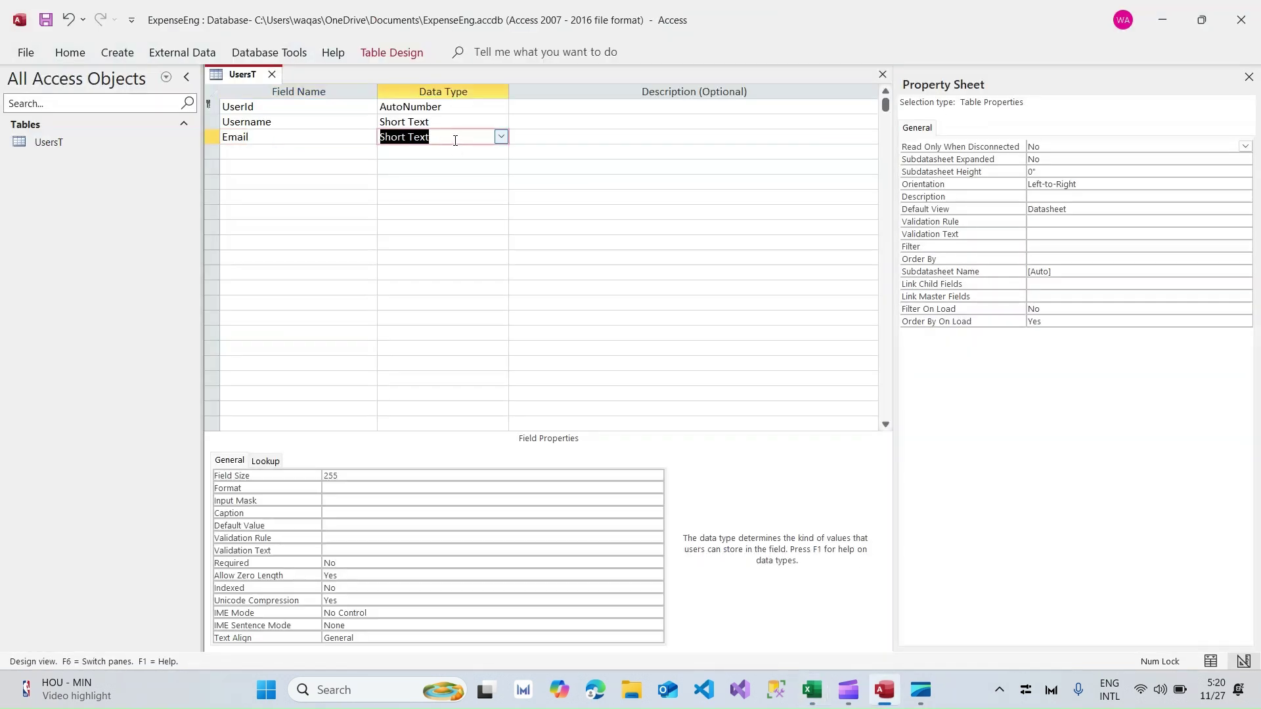
# Copy the Password field name from the Excel plan into UsersT as a Short Text field and set its field size to 25.
pyautogui.click(278, 148)
pyautogui.hotkey('alt', 'Tab')
pyautogui.press('Down')
pyautogui.hotkey('ctrl', 'c')
pyautogui.hotkey('alt', 'Tab')
pyautogui.hotkey('ctrl', 'v')
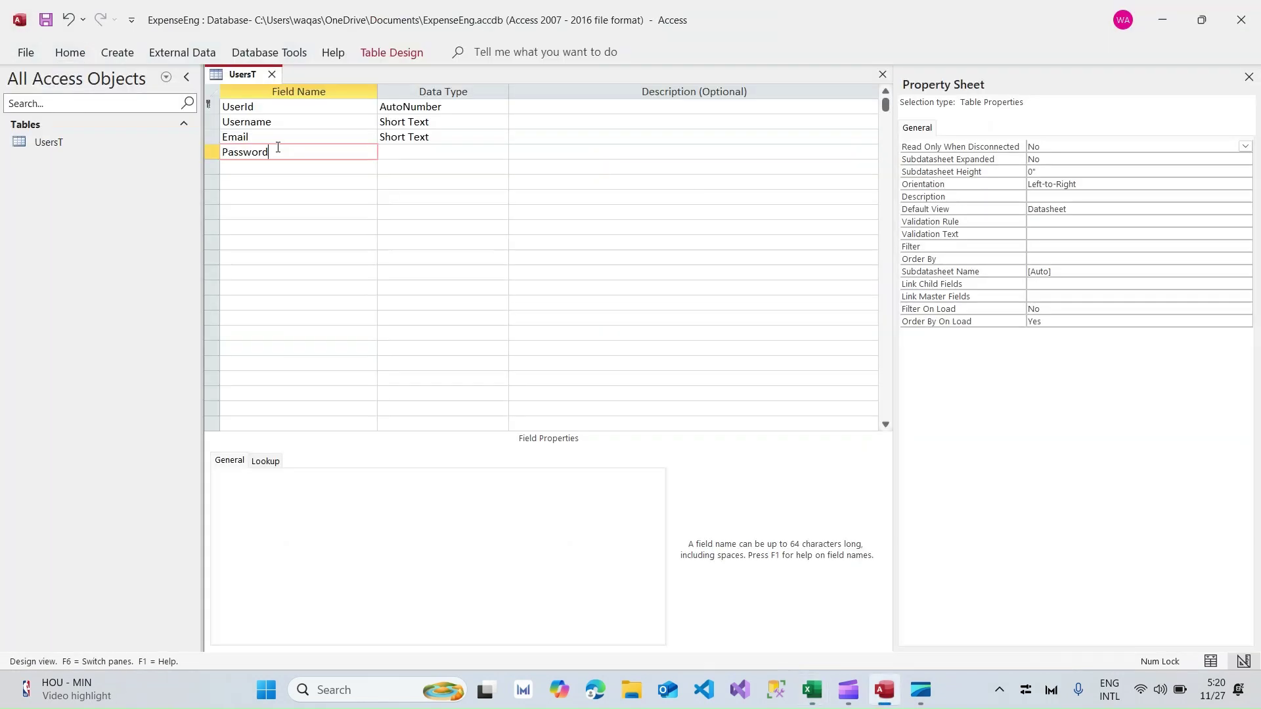
pyautogui.press('Tab')
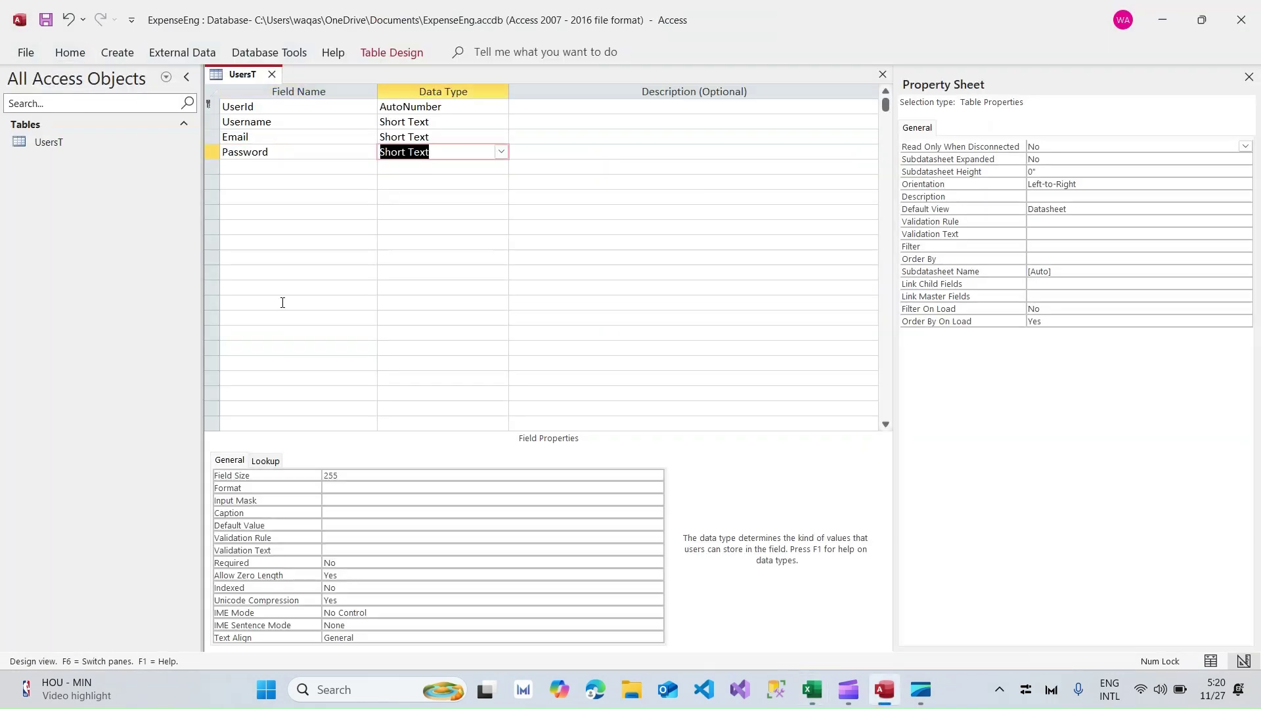
pyautogui.click(361, 479)
pyautogui.press('Return')
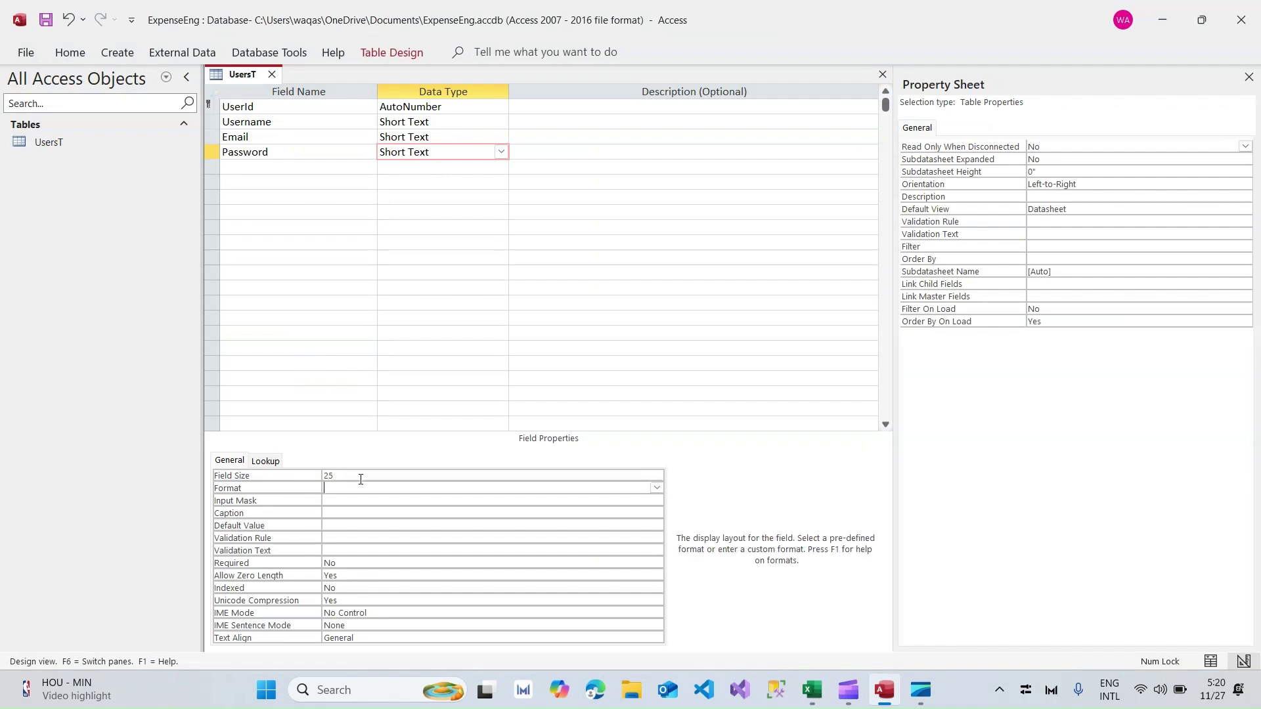
# Check the remaining Users fields in the Excel plan and add a Short Text field named Status with field size 25 to UsersT.
pyautogui.click(261, 172)
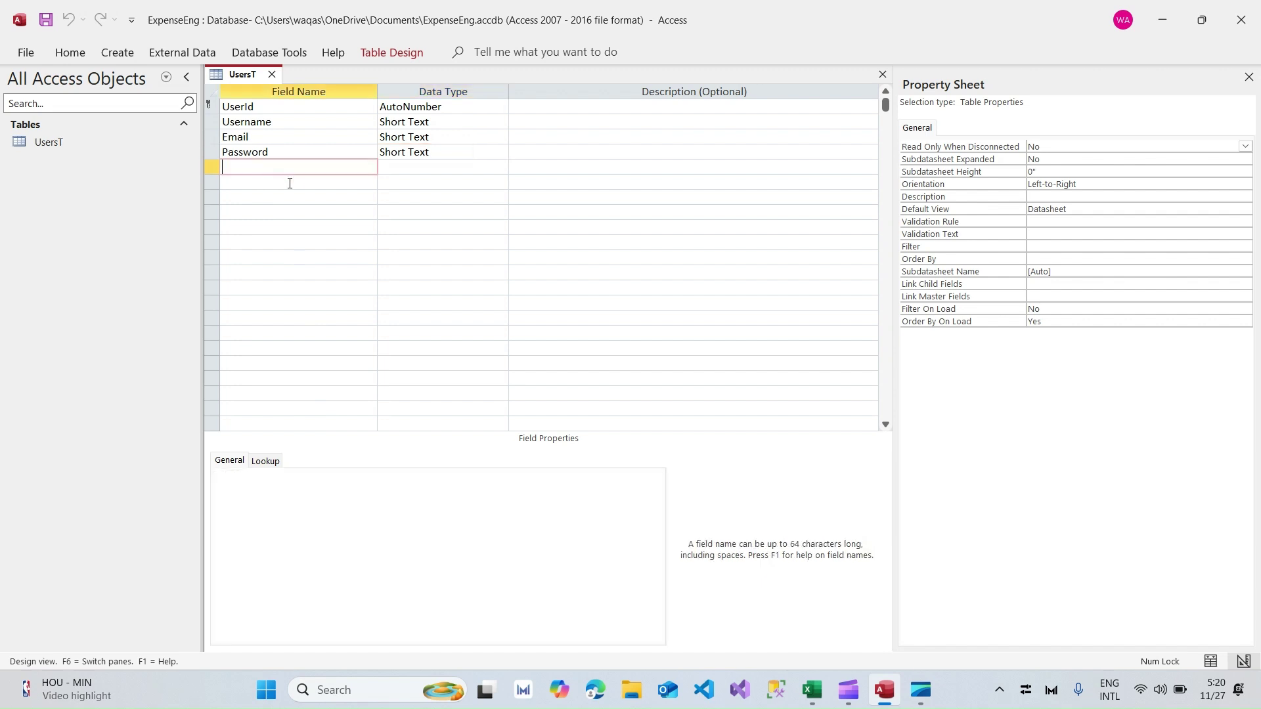
pyautogui.hotkey('alt', 'Tab')
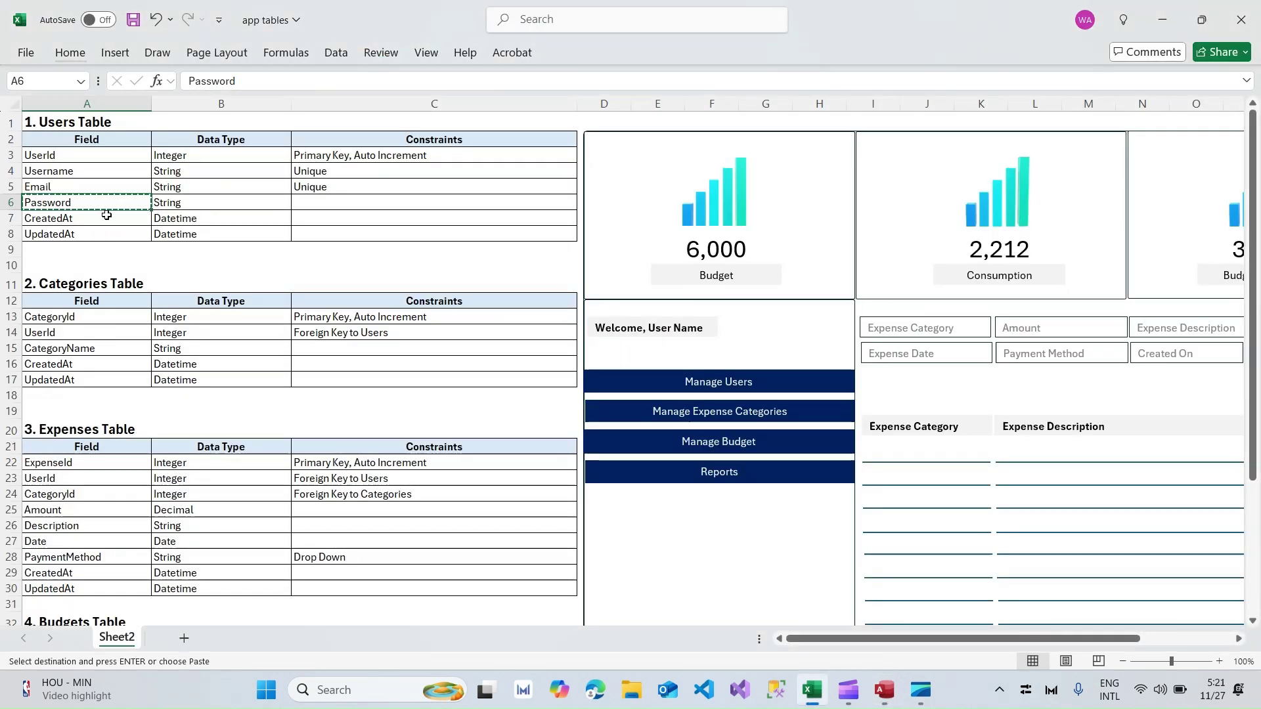
pyautogui.moveTo(84, 218)
pyautogui.mouseDown()
pyautogui.moveTo(165, 232)
pyautogui.moveTo(394, 223)
pyautogui.moveTo(313, 234)
pyautogui.moveTo(220, 197)
pyautogui.moveTo(59, 234)
pyautogui.moveTo(89, 233)
pyautogui.mouseUp()
pyautogui.hotkey('alt', 'Tab')
pyautogui.write('Status')
pyautogui.press('Tab')
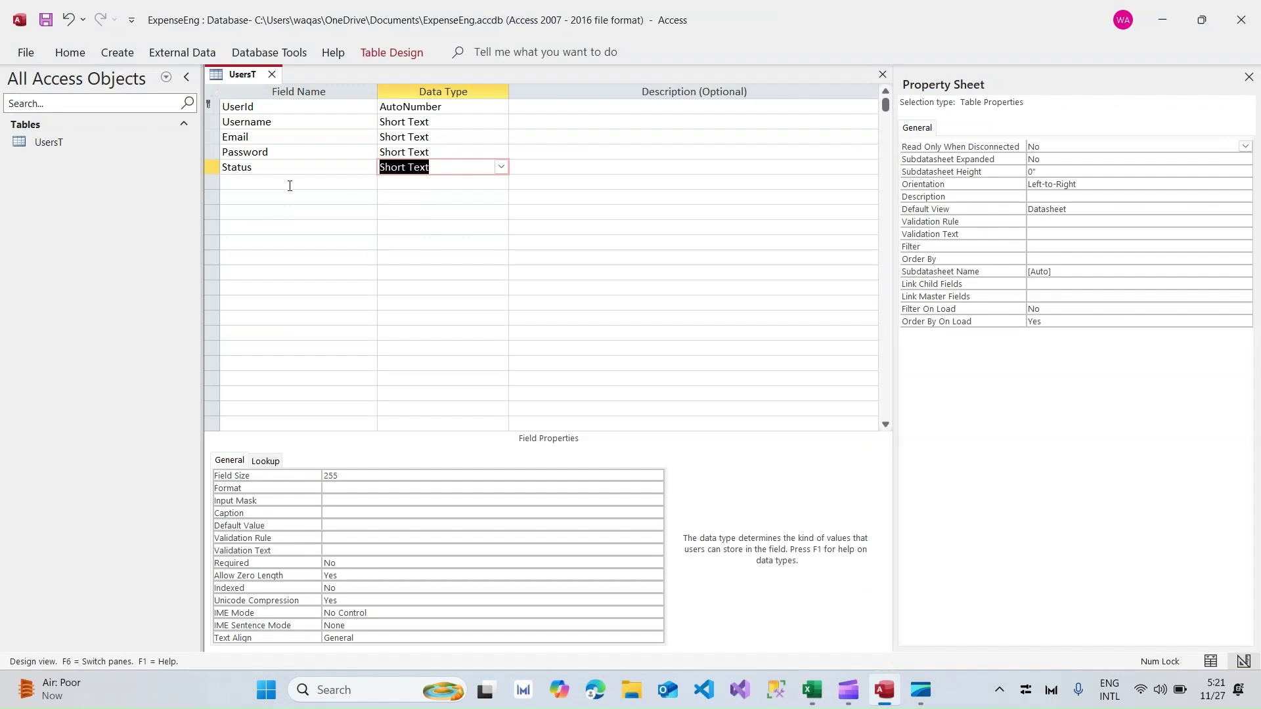
pyautogui.click(365, 476)
pyautogui.write('25')
pyautogui.press('Return')
# Add a StatusDate field with the Date/Time data type and the Short Date format below Status.
pyautogui.click(275, 189)
pyautogui.write('StatusDate')
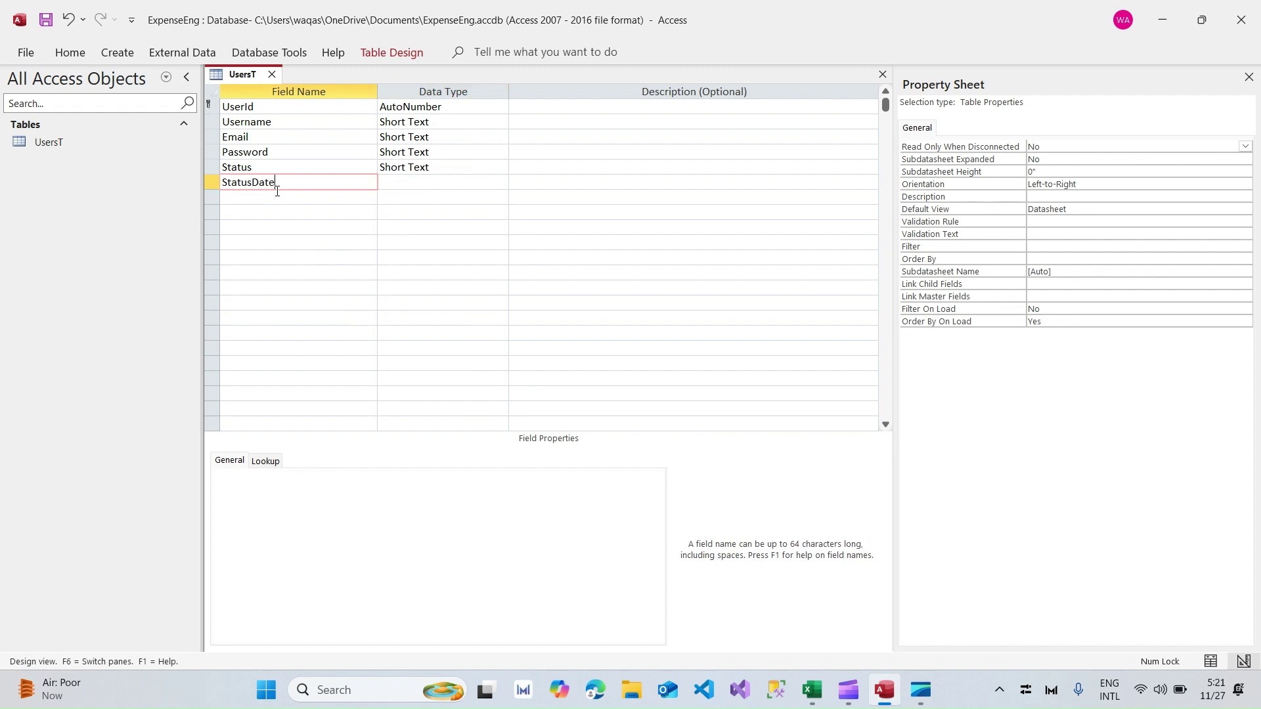
pyautogui.press('Tab')
pyautogui.write('date')
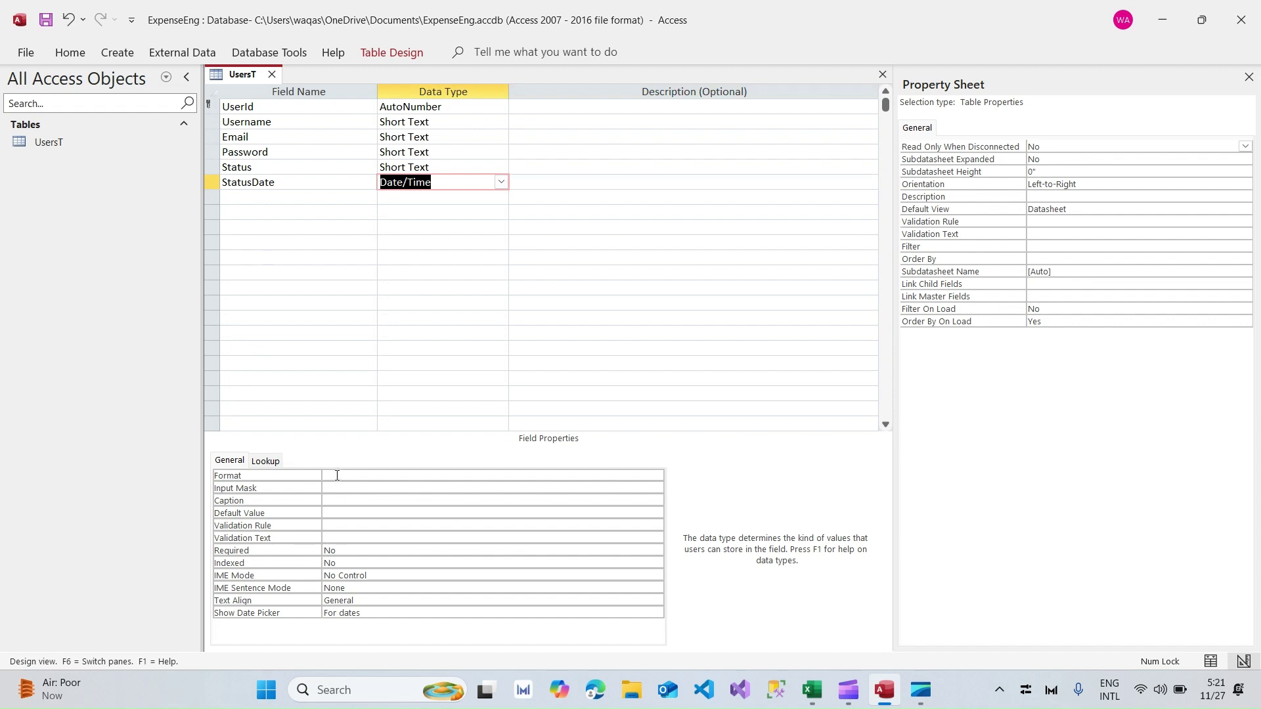
pyautogui.click(337, 476)
pyautogui.write('short Date')
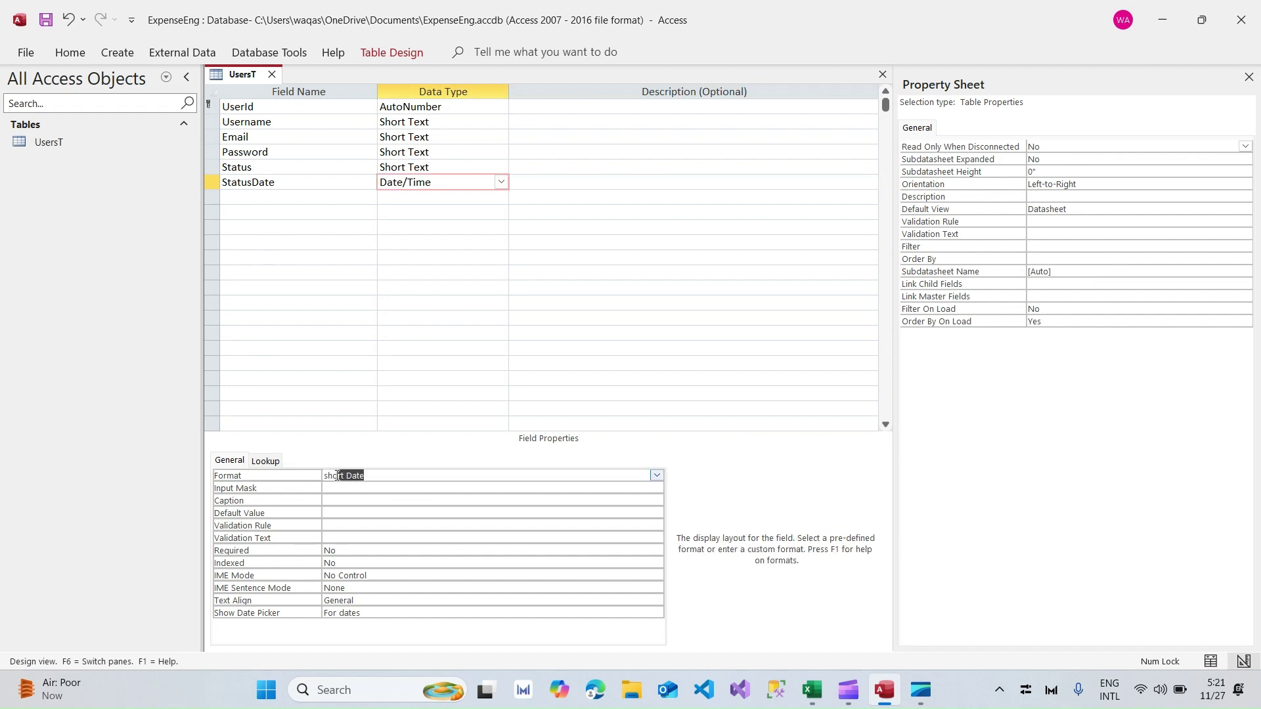
pyautogui.press('Tab')
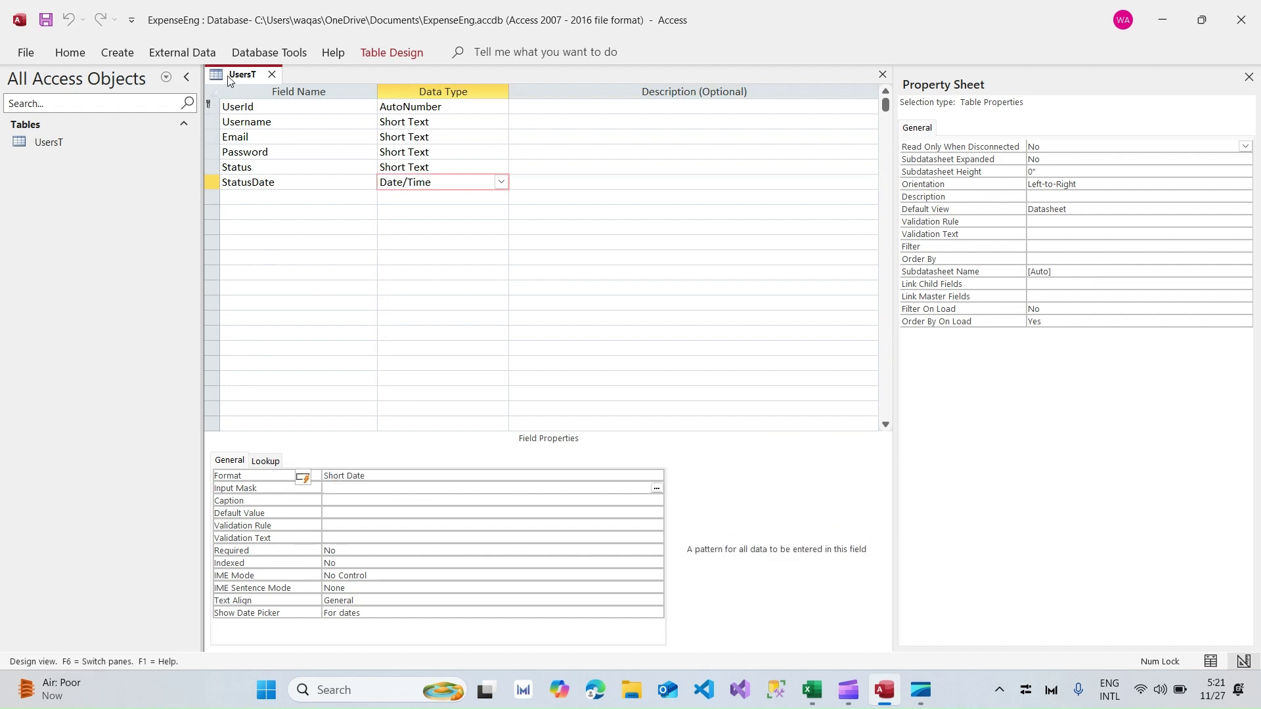
# Display UsersT in datasheet view with its design saved, set its font to Calibri and close the table.
pyautogui.rightClick(230, 79)
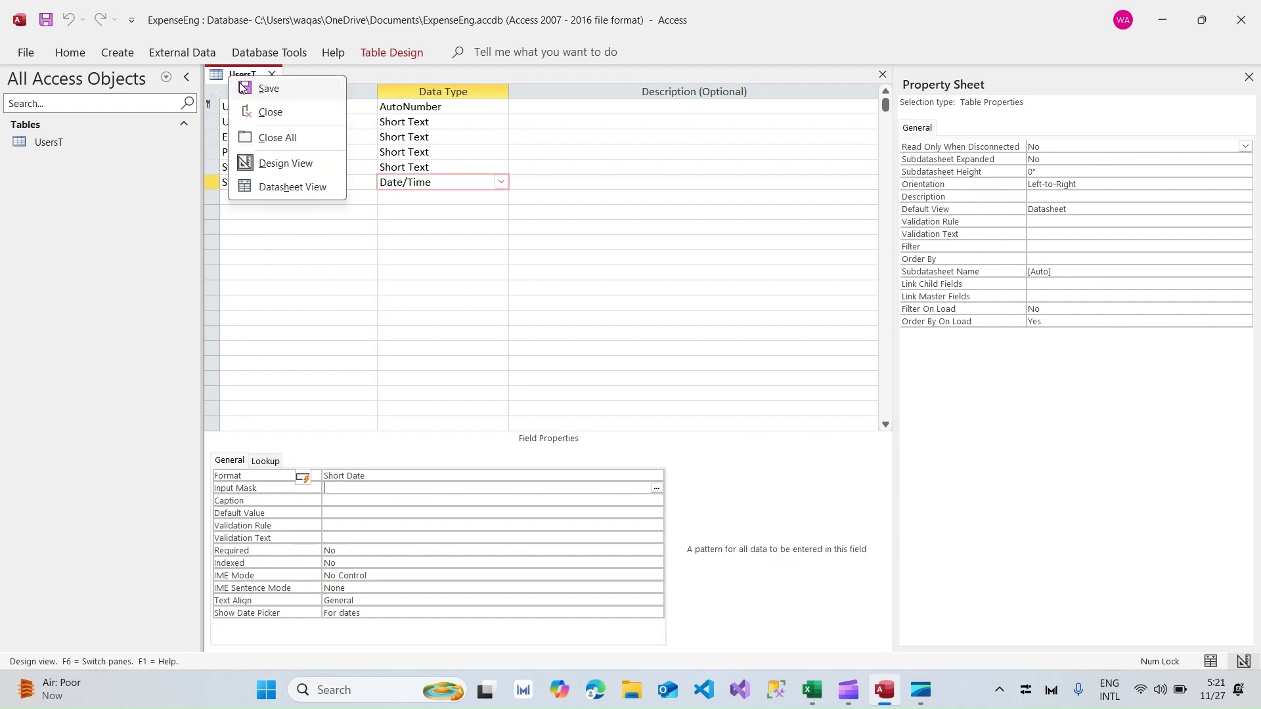
pyautogui.click(298, 200)
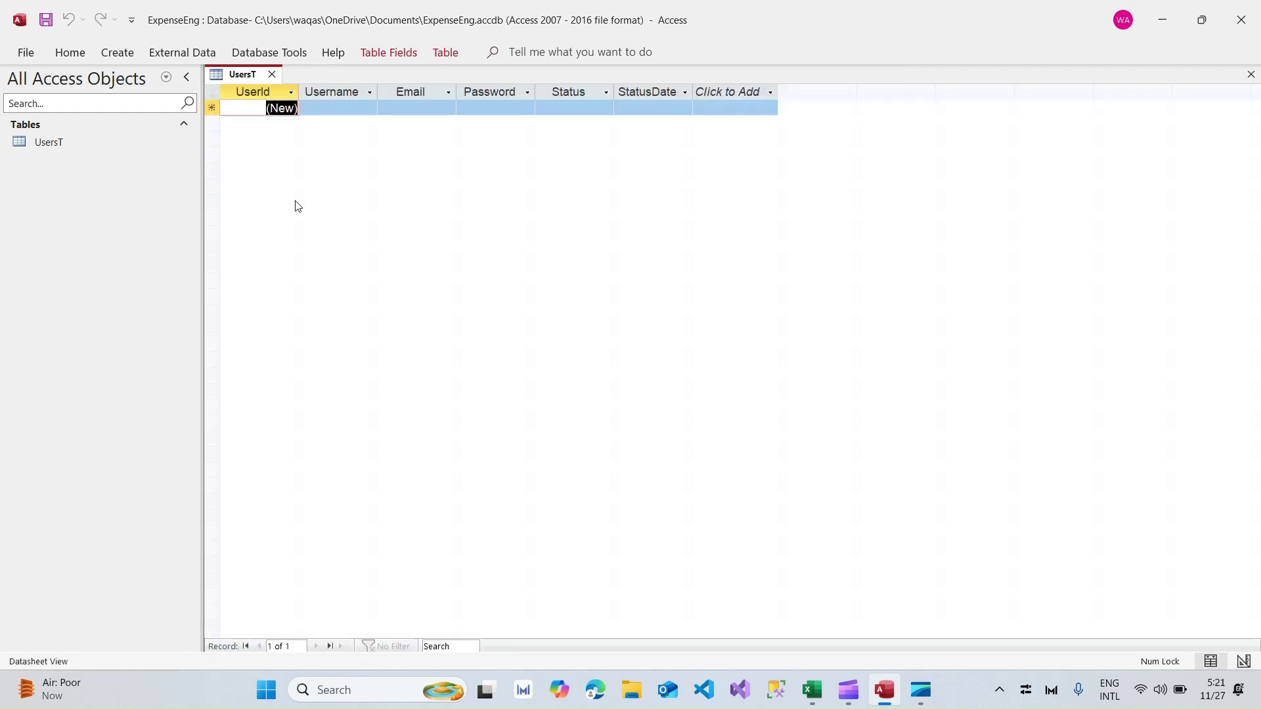
pyautogui.click(70, 53)
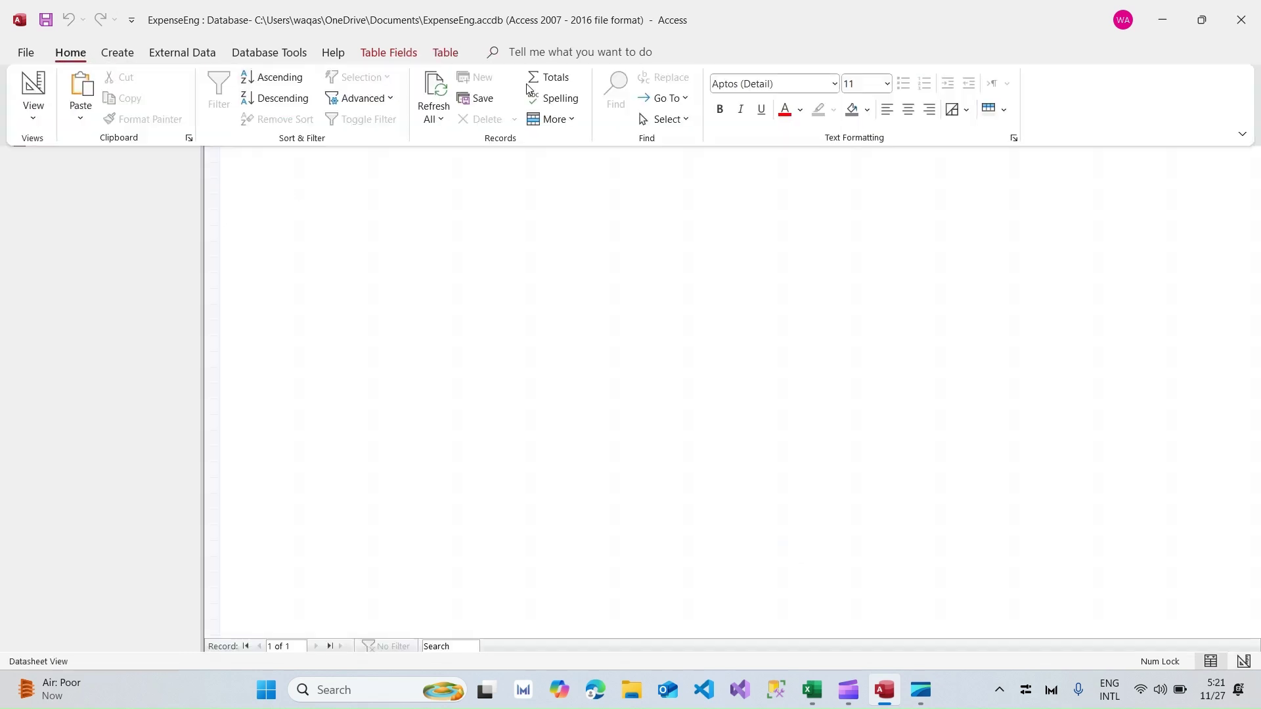
pyautogui.click(763, 79)
pyautogui.write('Calibri')
pyautogui.press('Tab')
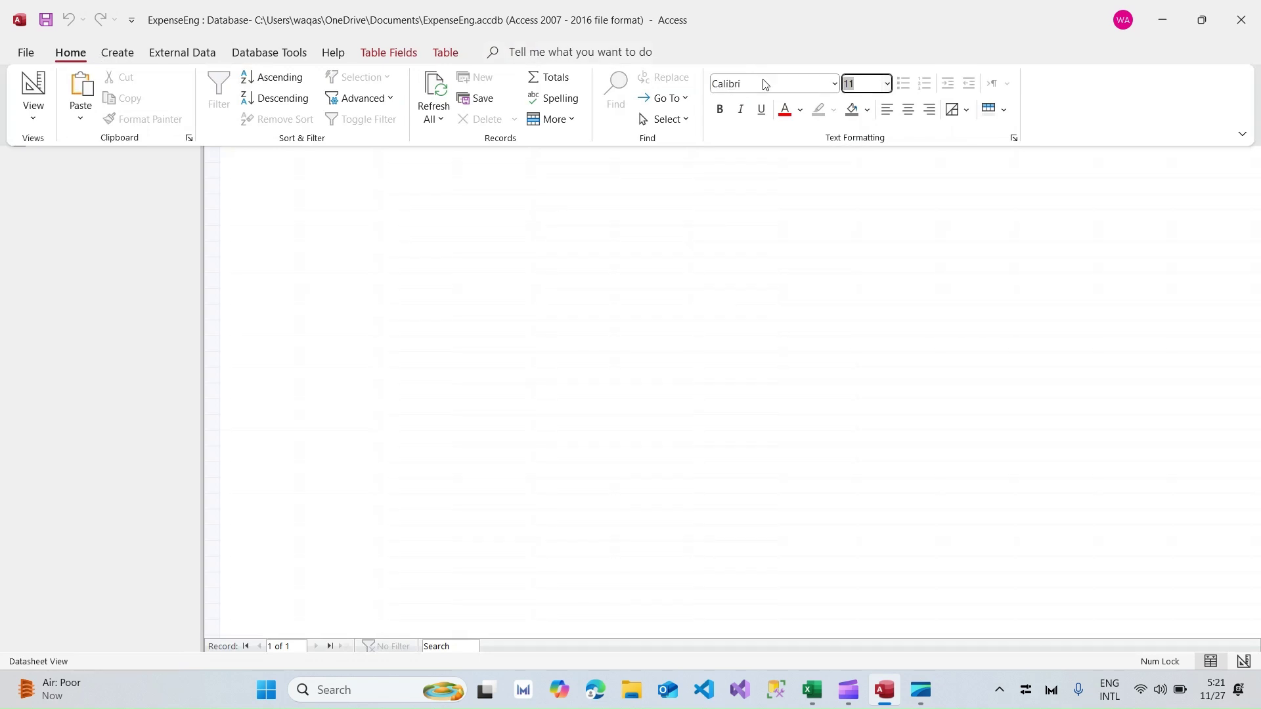
pyautogui.click(541, 328)
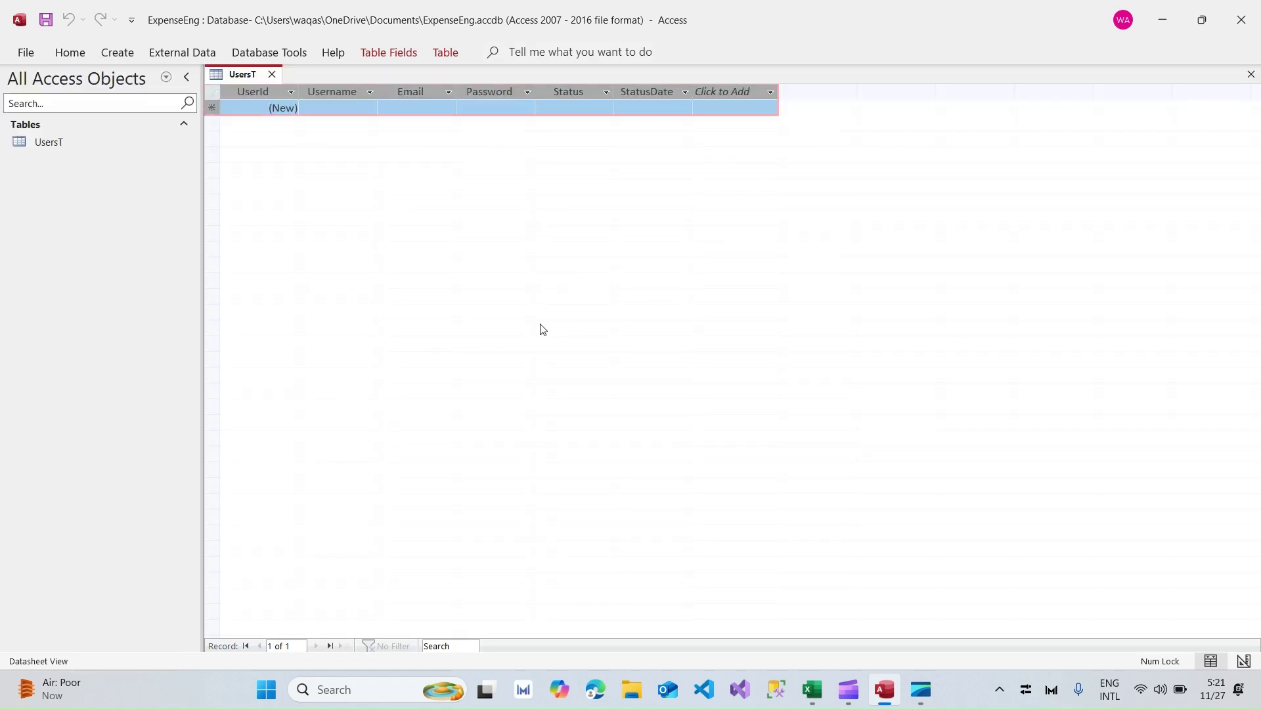
pyautogui.click(271, 74)
# Switch to the Excel plan, review the Users Table fields and copy the word Categories from the Categories Table heading.
pyautogui.hotkey('alt', 'Tab')
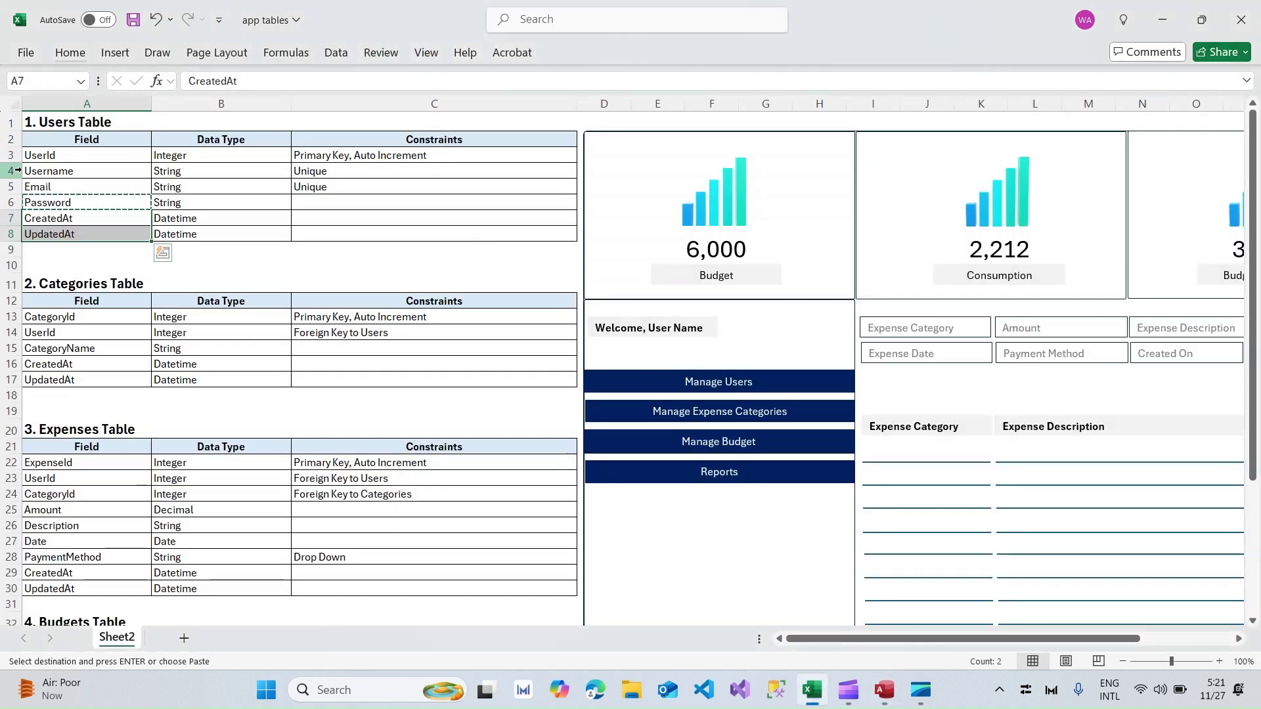
pyautogui.moveTo(55, 155); pyautogui.dragTo(347, 242)
pyautogui.press('Escape')
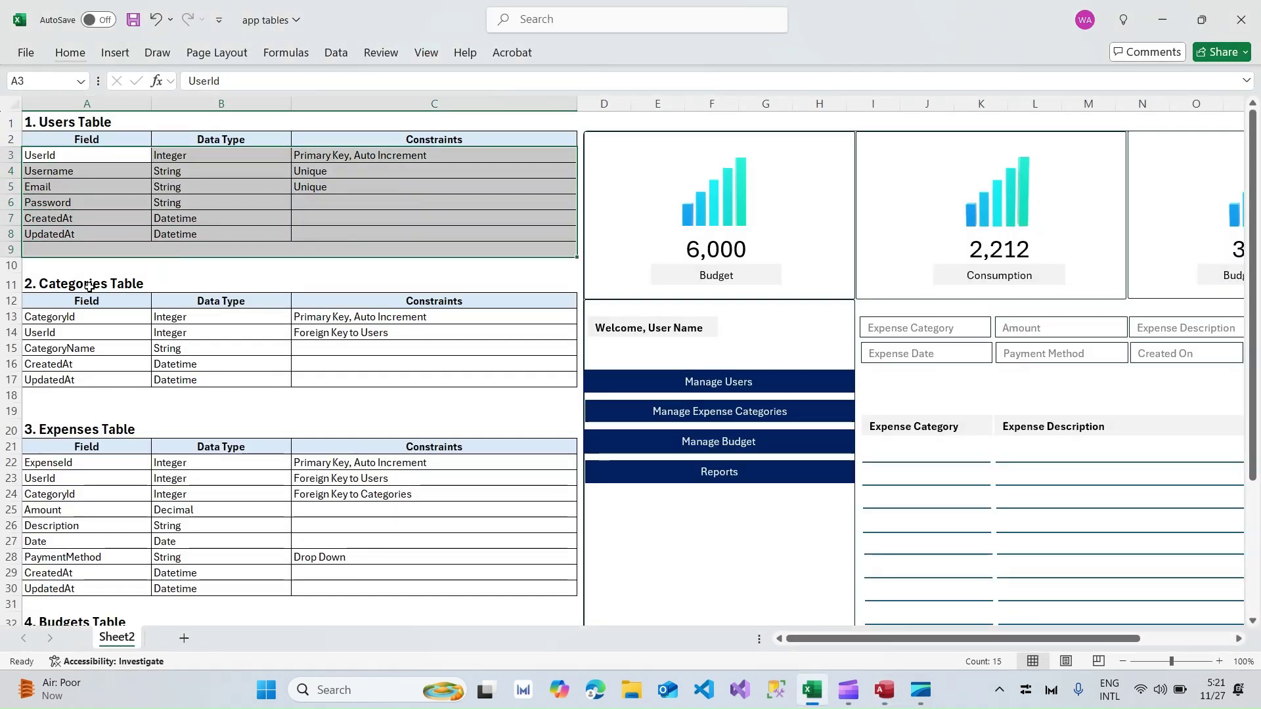
pyautogui.click(69, 286)
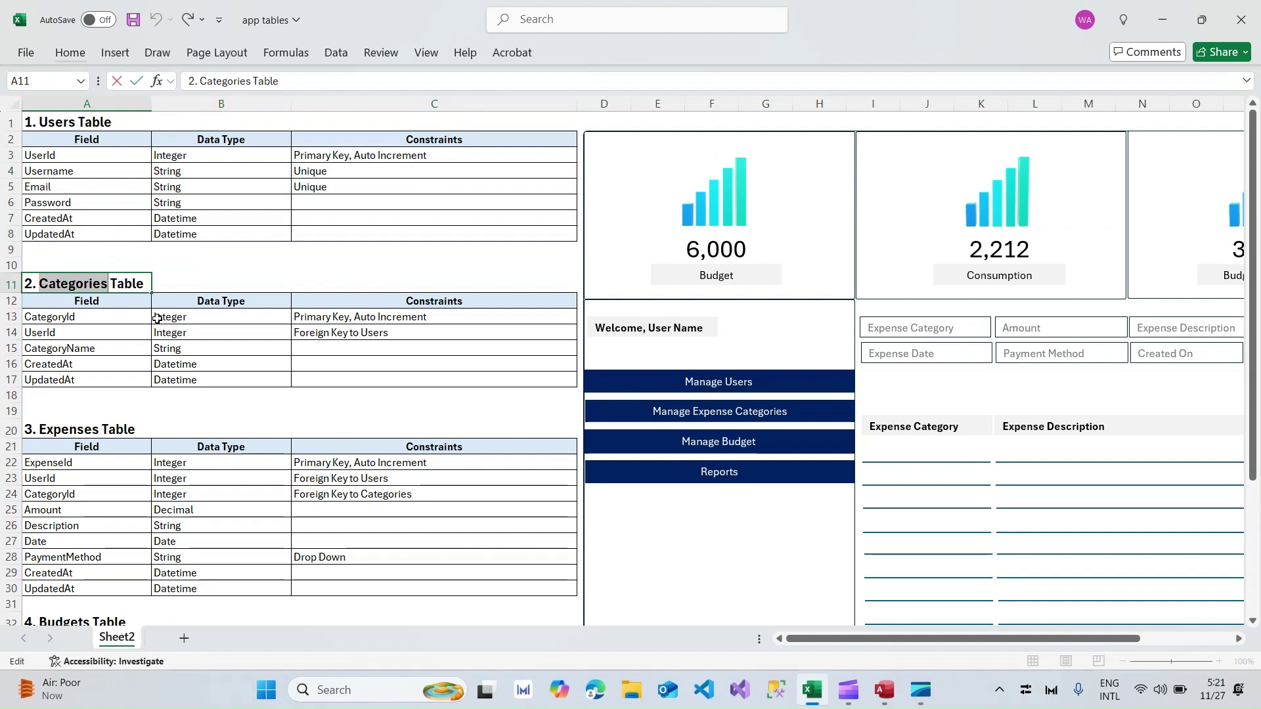
# Return to Access, create another blank table and open it in design view, saving it as CategoriesT.
pyautogui.hotkey('alt', 'Tab')
pyautogui.click(117, 52)
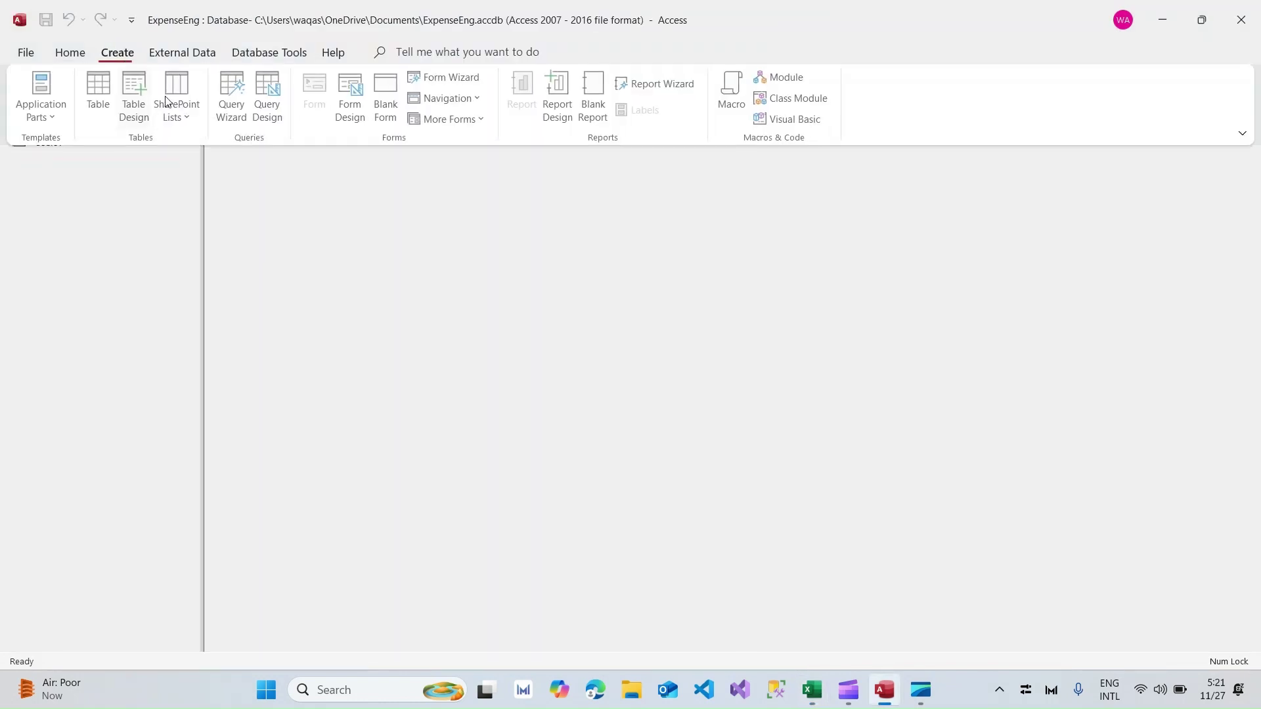
pyautogui.click(109, 113)
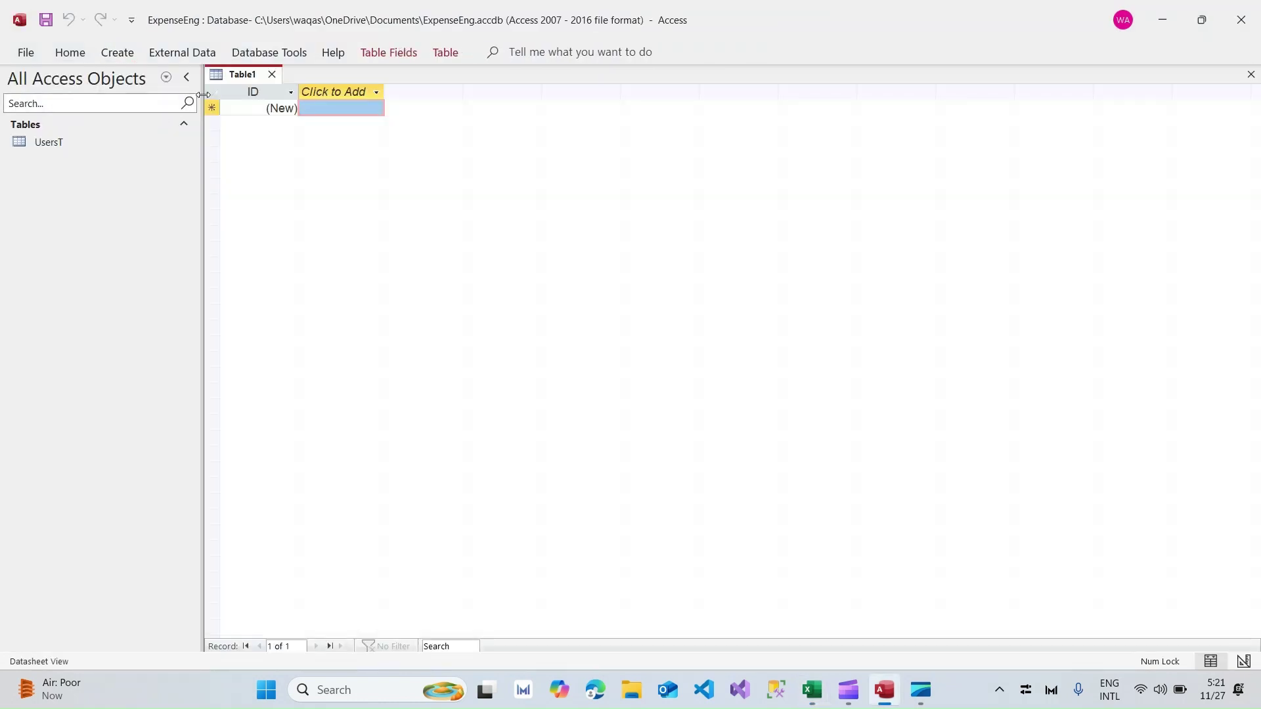
pyautogui.rightClick(240, 75)
pyautogui.click(296, 166)
pyautogui.write('Categories')
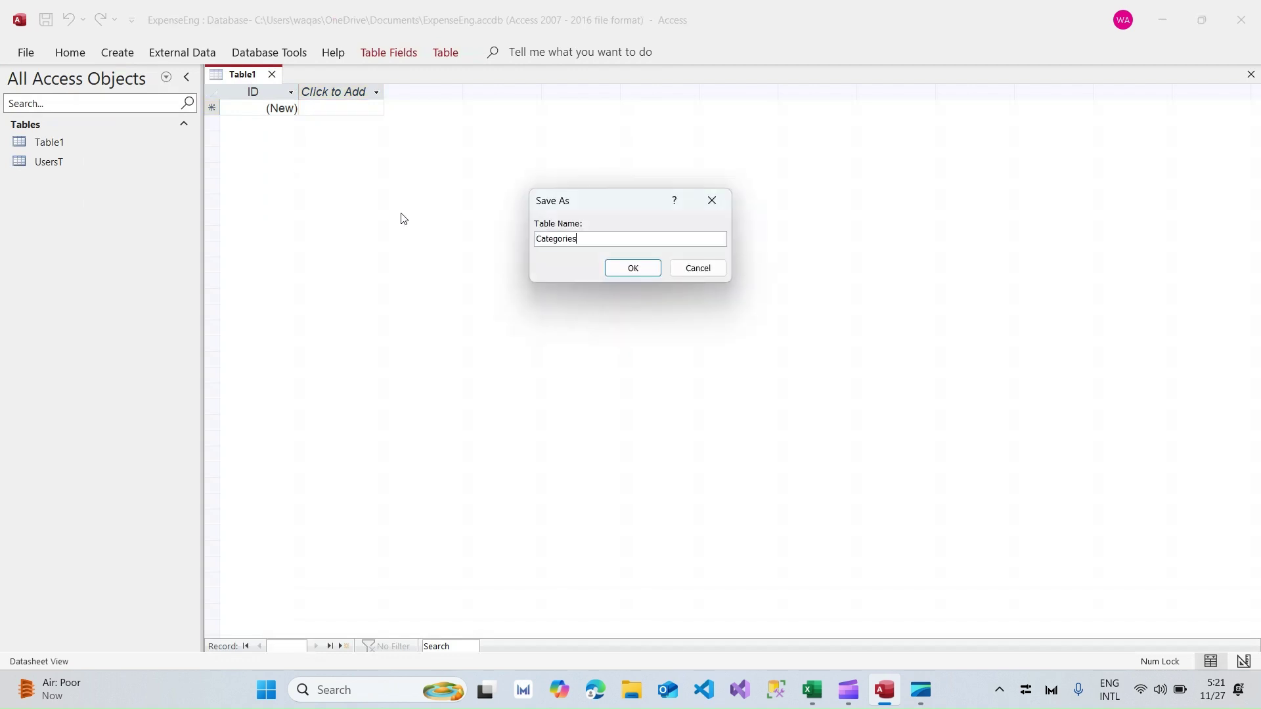
pyautogui.write('T')
pyautogui.press('Return')
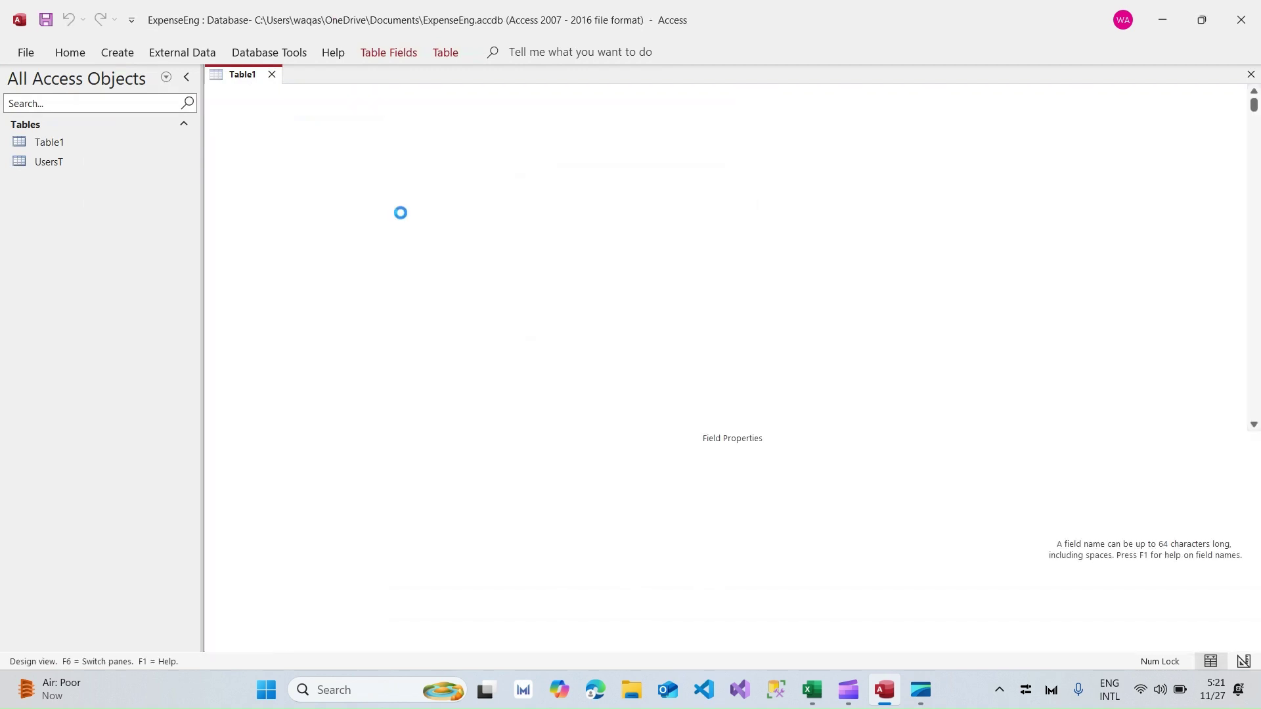
# Copy CategoryId from the Categories Table in the Excel plan and enter it as the AutoNumber key field's name in CategoriesT in Access.
pyautogui.hotkey('alt', 'Tab')
pyautogui.press('Down')
pyautogui.press('Down')
pyautogui.hotkey('ctrl', 'c')
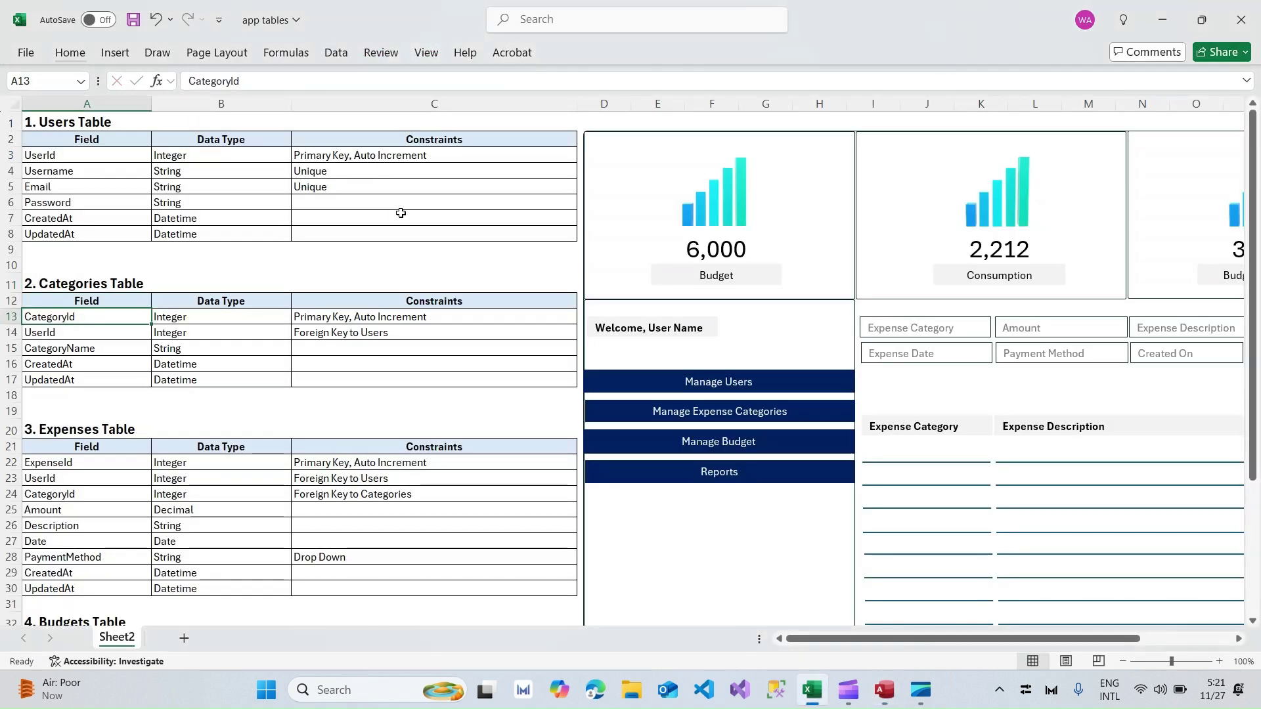
pyautogui.hotkey('alt', 'Tab')
pyautogui.hotkey('ctrl', 'v')
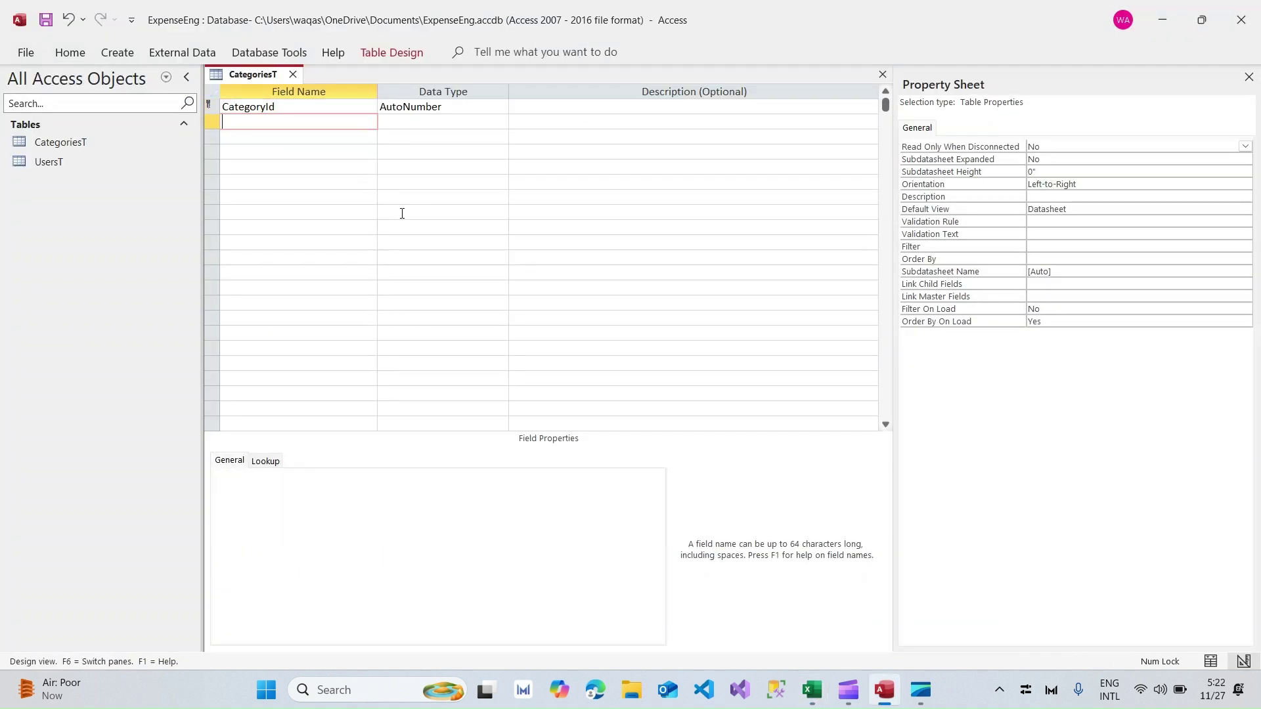
# Copy CategoryName from the Excel plan, skipping UserId, and add it as a Short Text field below CategoryId in CategoriesT.
pyautogui.hotkey('alt', 'Tab')
pyautogui.press('Down')
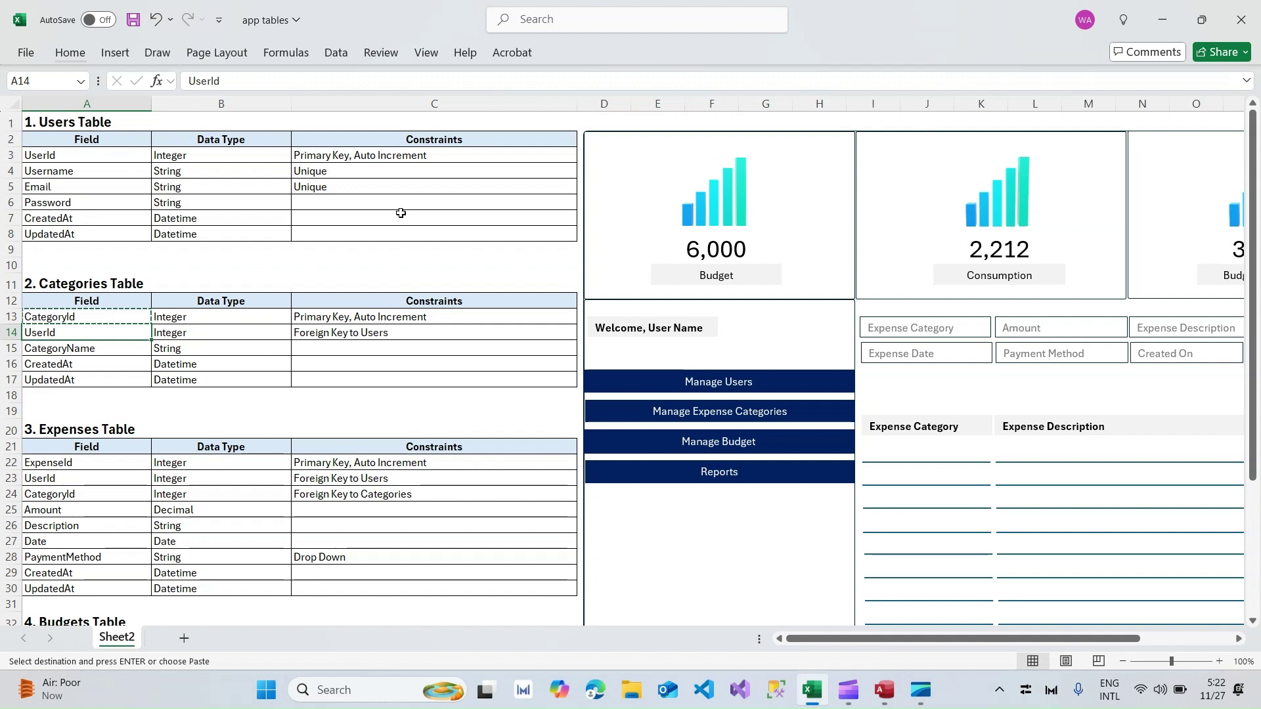
pyautogui.doubleClick(71, 333)
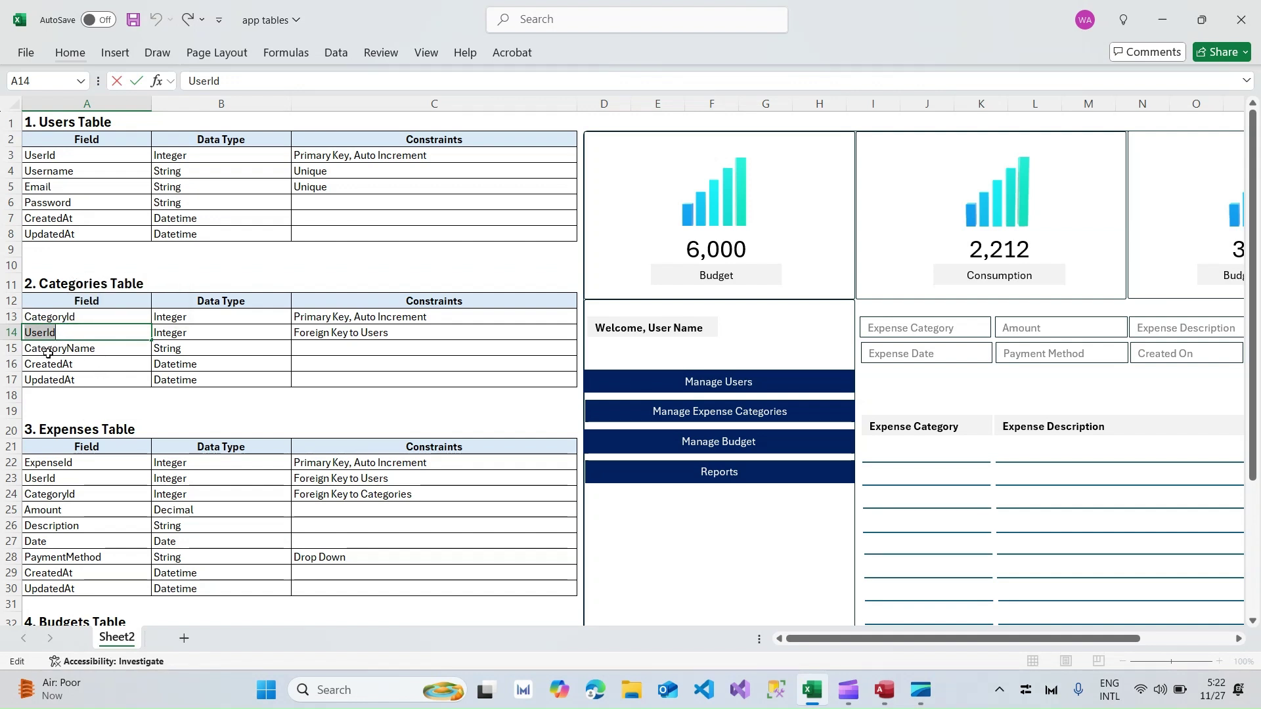
pyautogui.click(48, 353)
pyautogui.hotkey('ctrl', 'c')
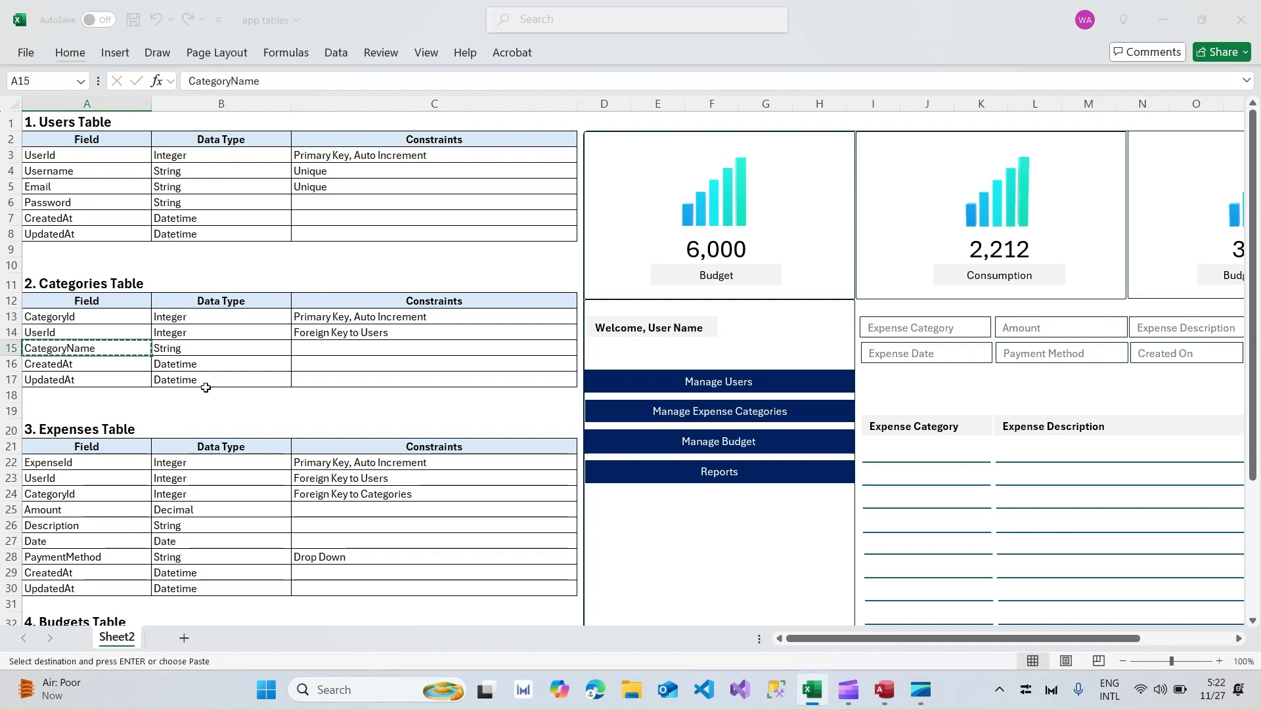
pyautogui.hotkey('alt', 'Tab')
pyautogui.hotkey('ctrl', 'v')
pyautogui.press('Tab')
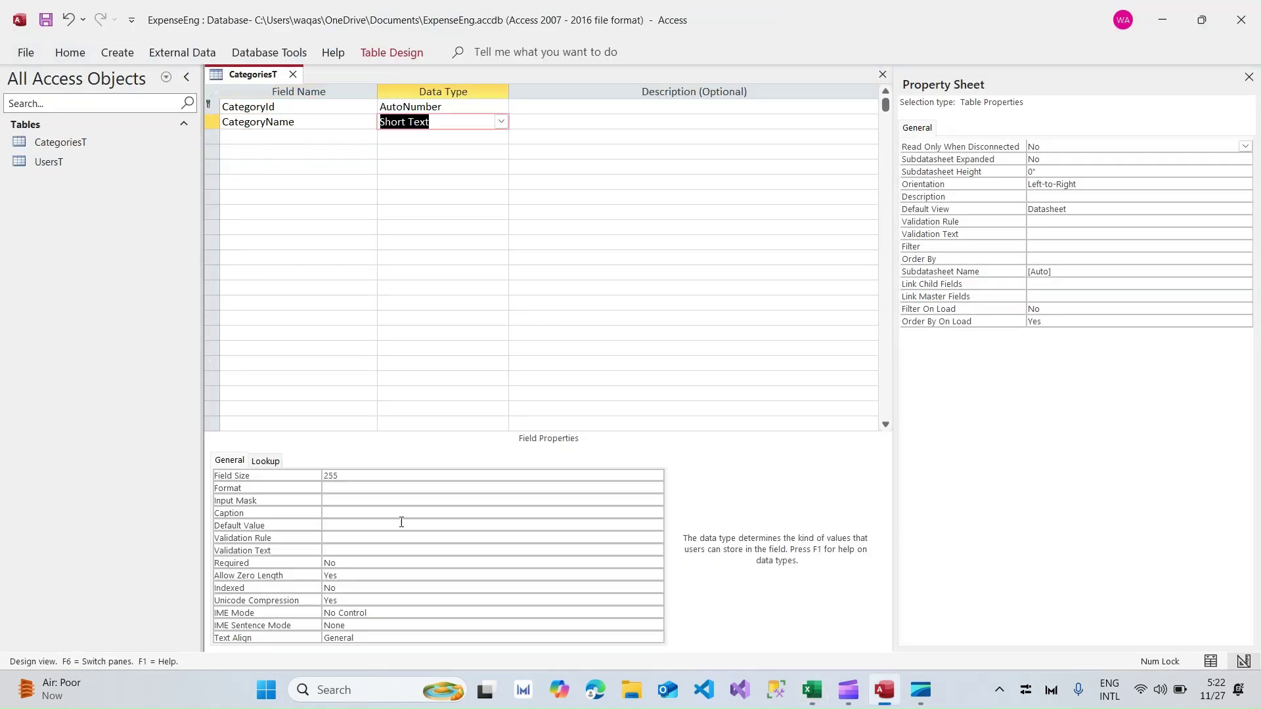
# Check the remaining Categories Table fields in the Excel plan and add a Short Text field named Status below CategoryName in Access.
pyautogui.hotkey('alt', 'Tab')
pyautogui.press('Down')
pyautogui.press('Down')
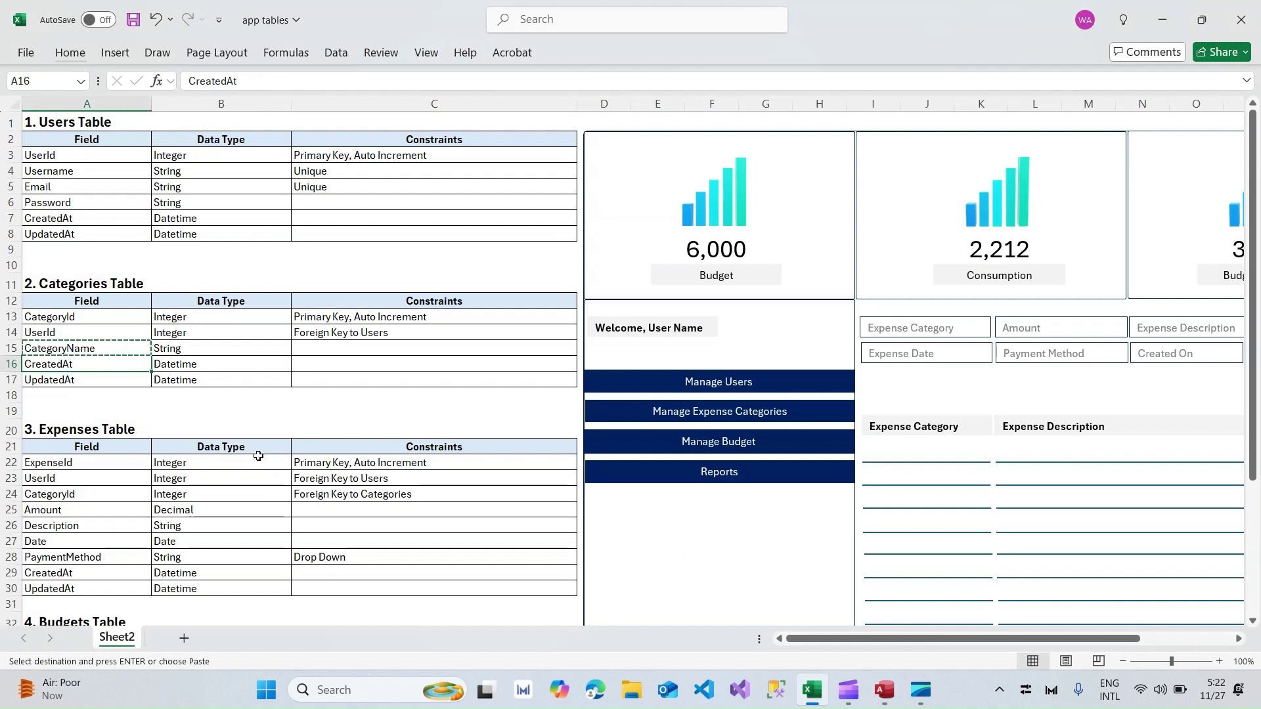
pyautogui.hotkey('alt', 'Tab')
pyautogui.press('Tab')
pyautogui.press('Tab')
pyautogui.write('Status')
pyautogui.press('Tab')
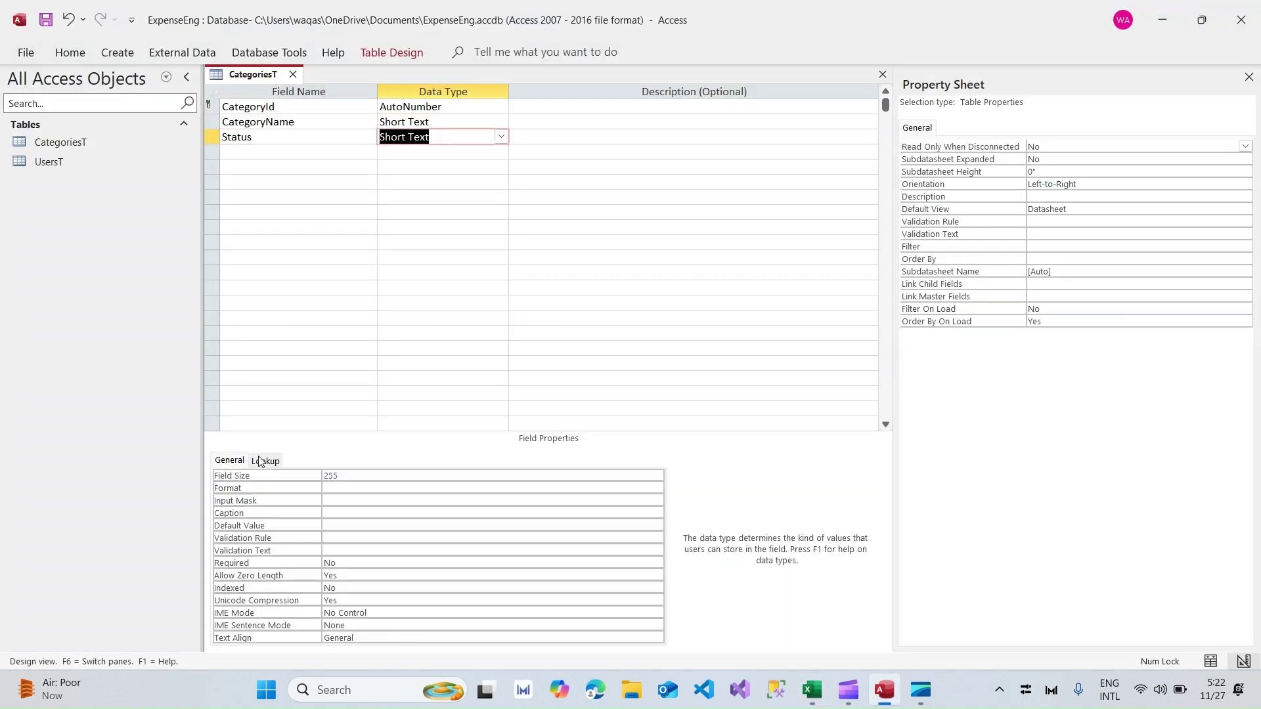
# Set the Status field size to 25 and close CategoriesT.
pyautogui.click(427, 474)
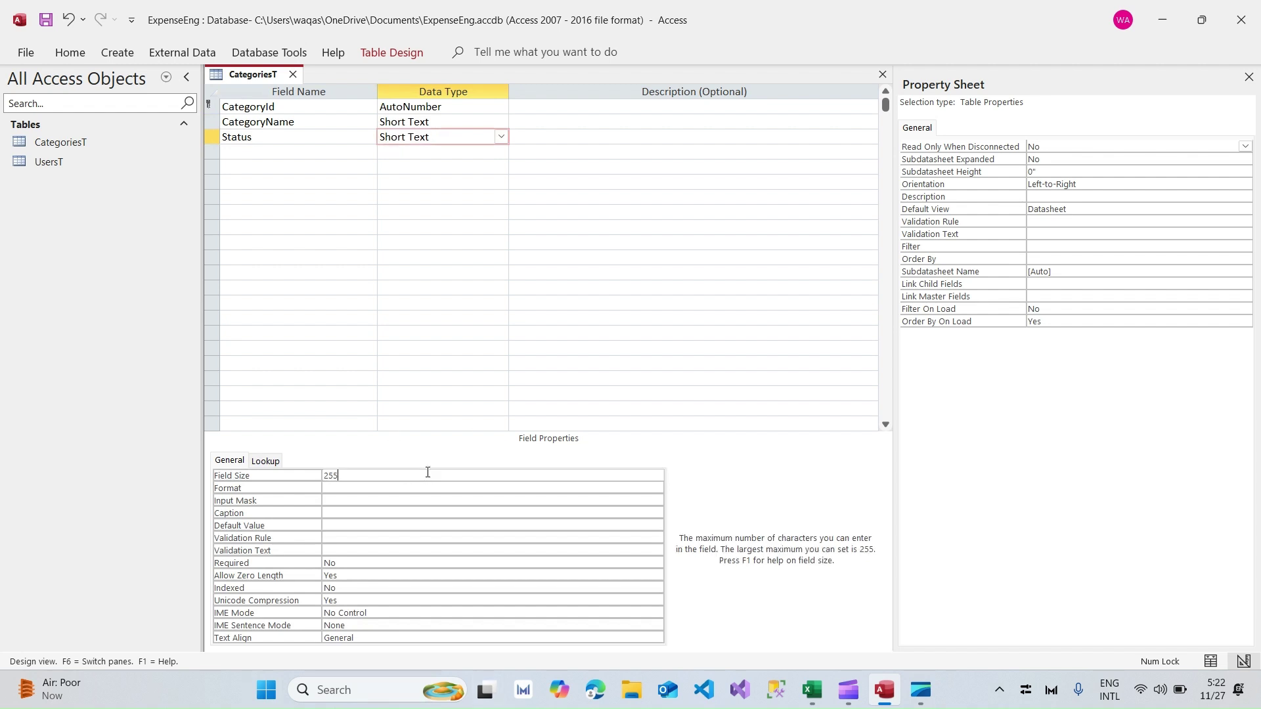
pyautogui.press('Return')
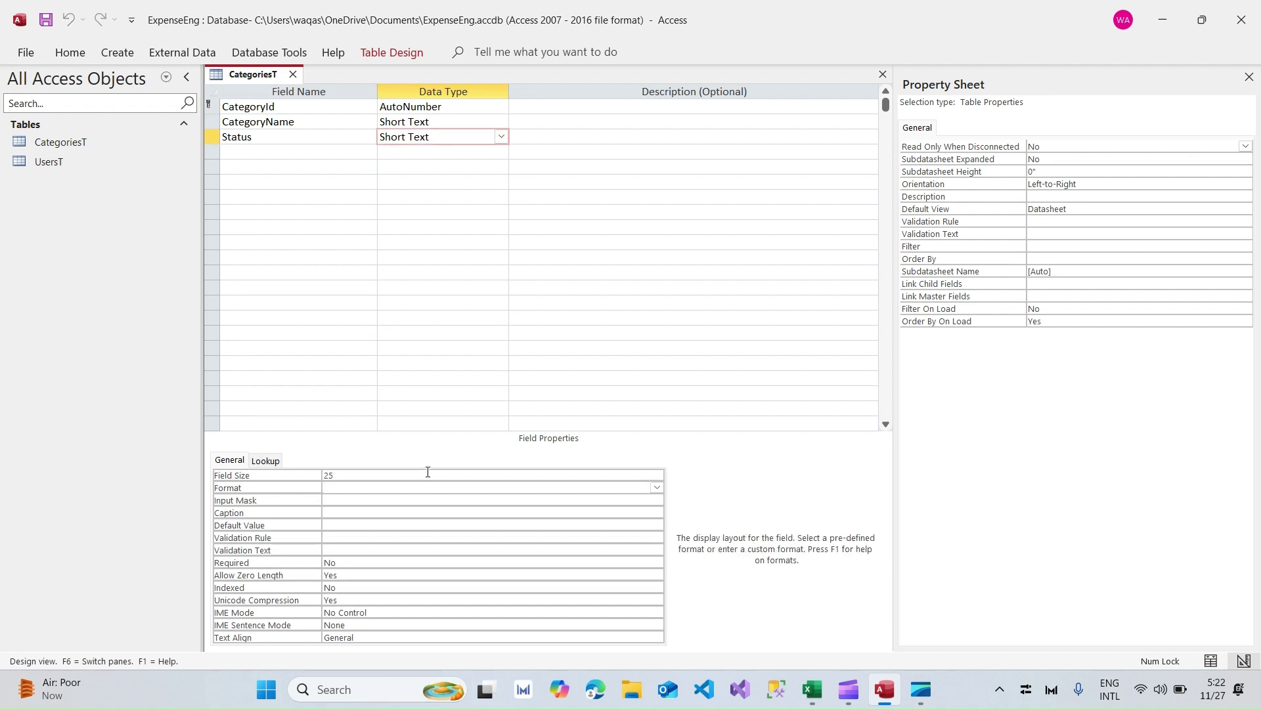
pyautogui.click(292, 75)
# Copy UserId from the Expenses Table in the Excel plan and add it below ExpenseId in ExpensesT with the Number data type.
pyautogui.hotkey('alt', 'Tab')
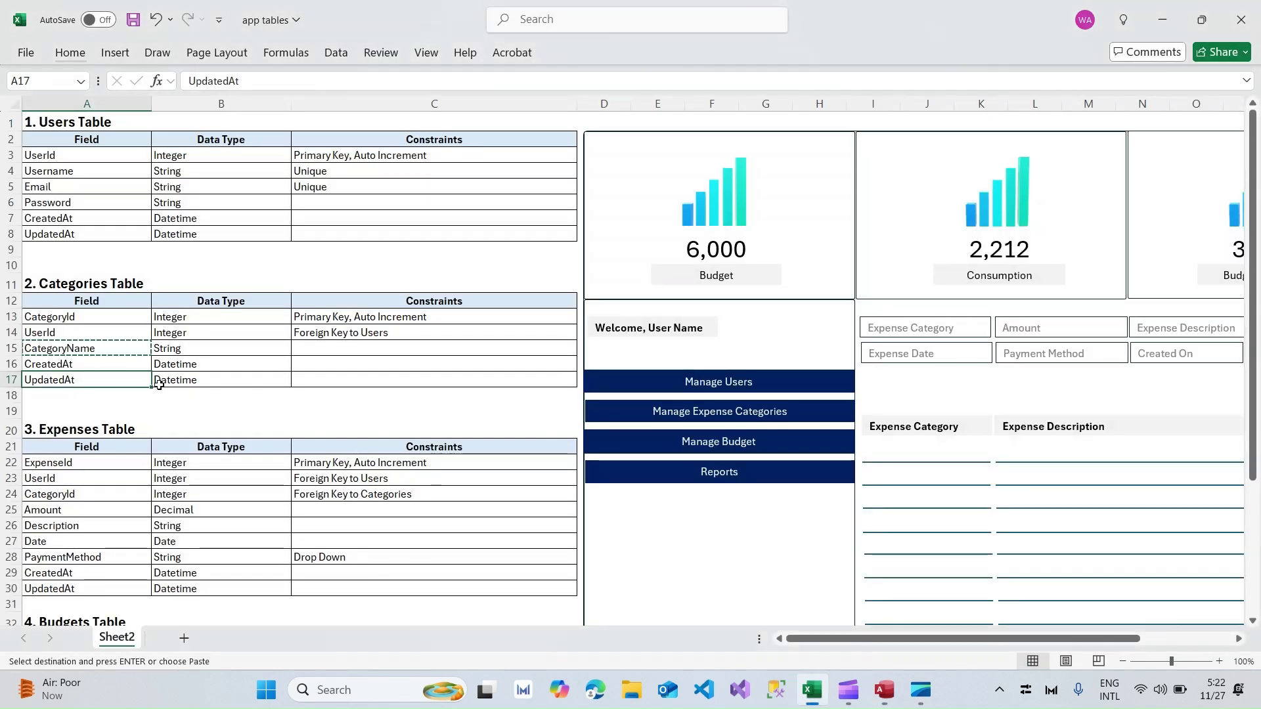
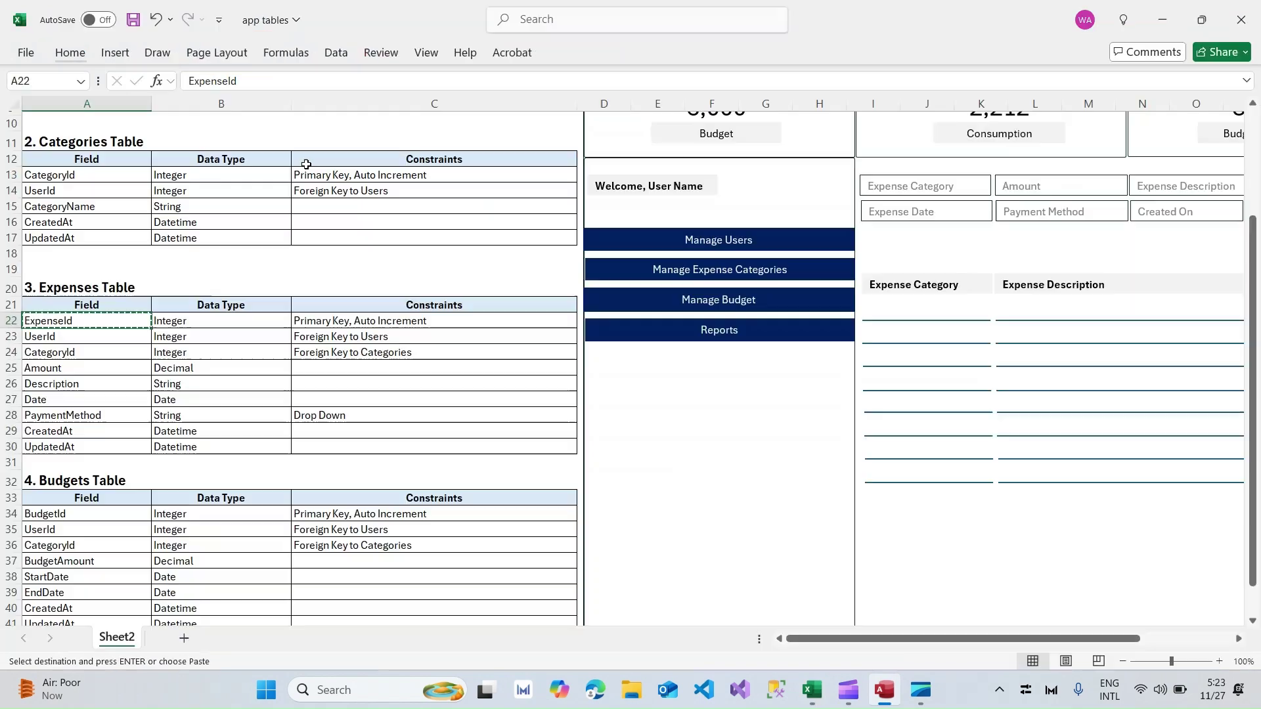
pyautogui.press('Down')
pyautogui.hotkey('ctrl', 'c')
pyautogui.hotkey('alt', 'Tab')
pyautogui.hotkey('ctrl', 'v')
pyautogui.press('Tab')
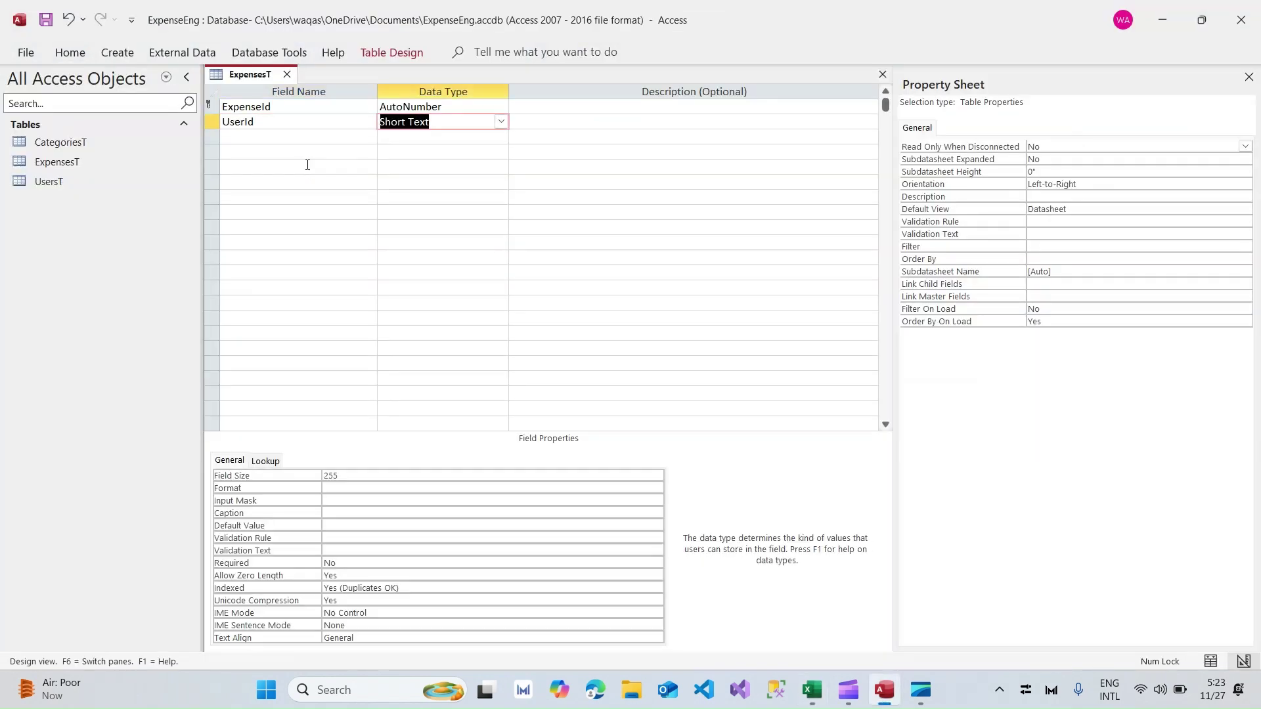
pyautogui.write('n')
pyautogui.press('Tab')
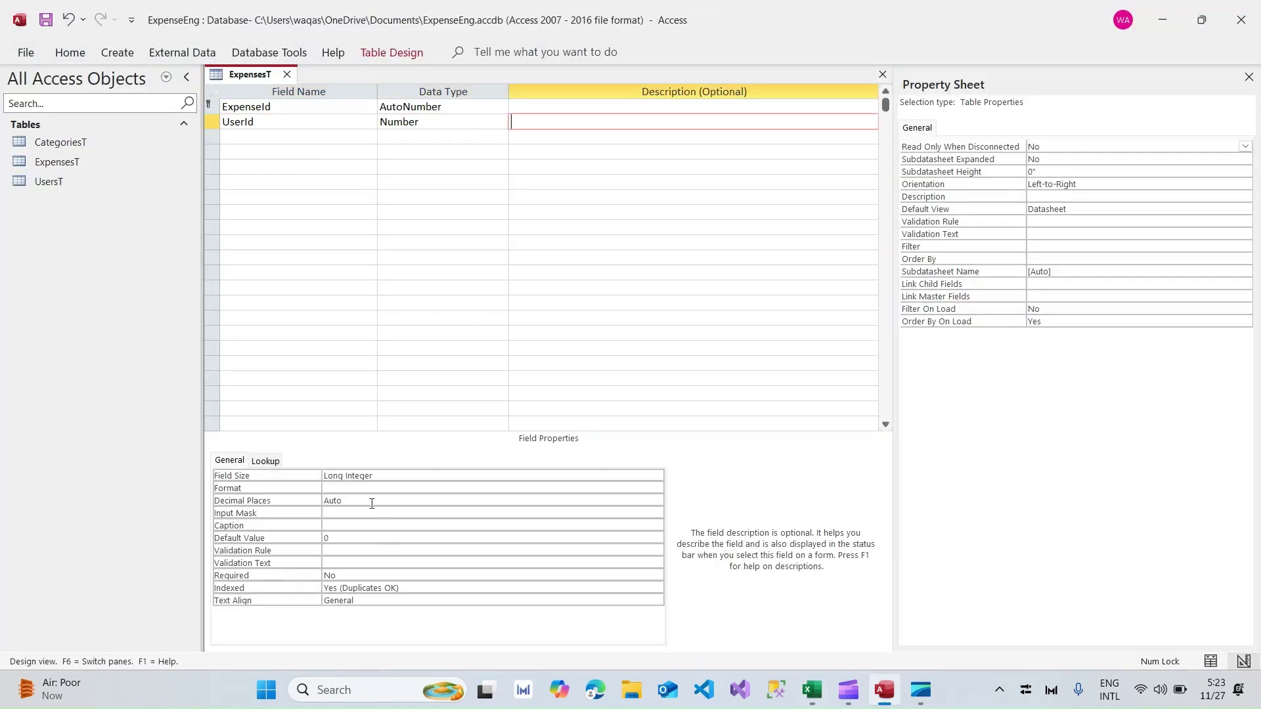
# Set the UserId field's decimal places to 0 and clear its default value.
pyautogui.click(275, 496)
pyautogui.write('0')
pyautogui.press('Return')
pyautogui.press('Return')
pyautogui.press('Return')
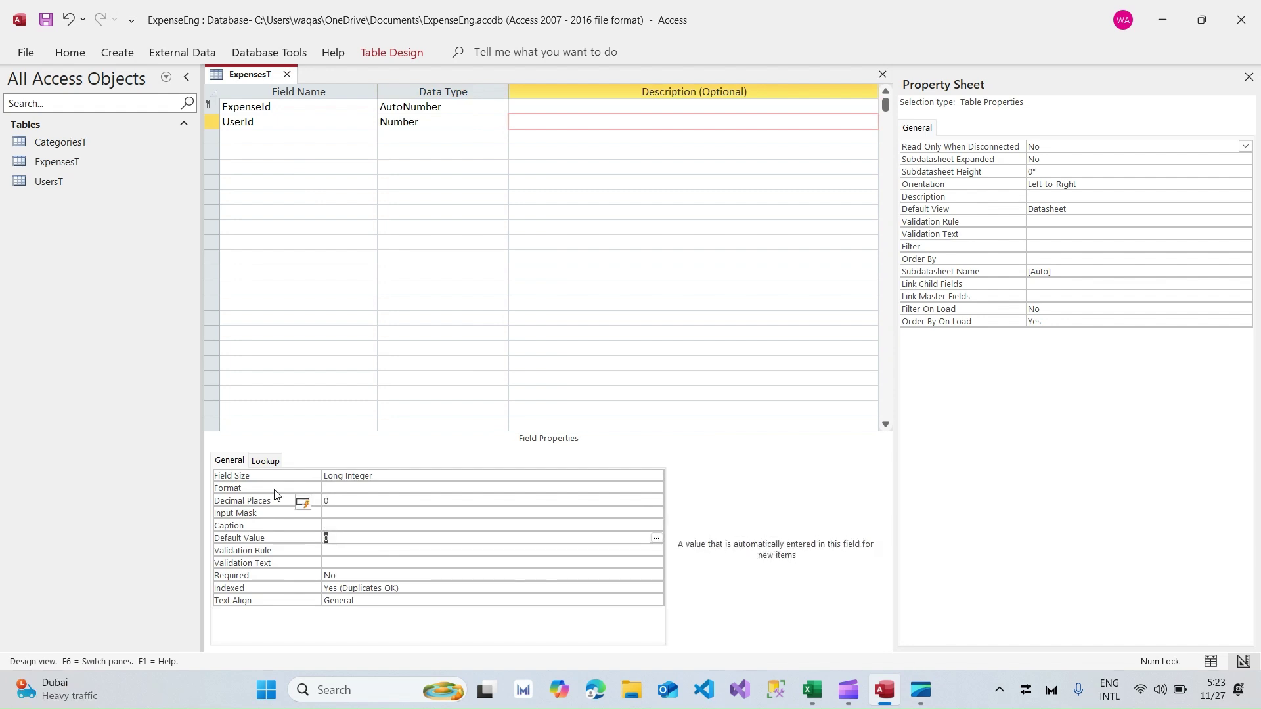
pyautogui.press('Delete')
pyautogui.press('Return')
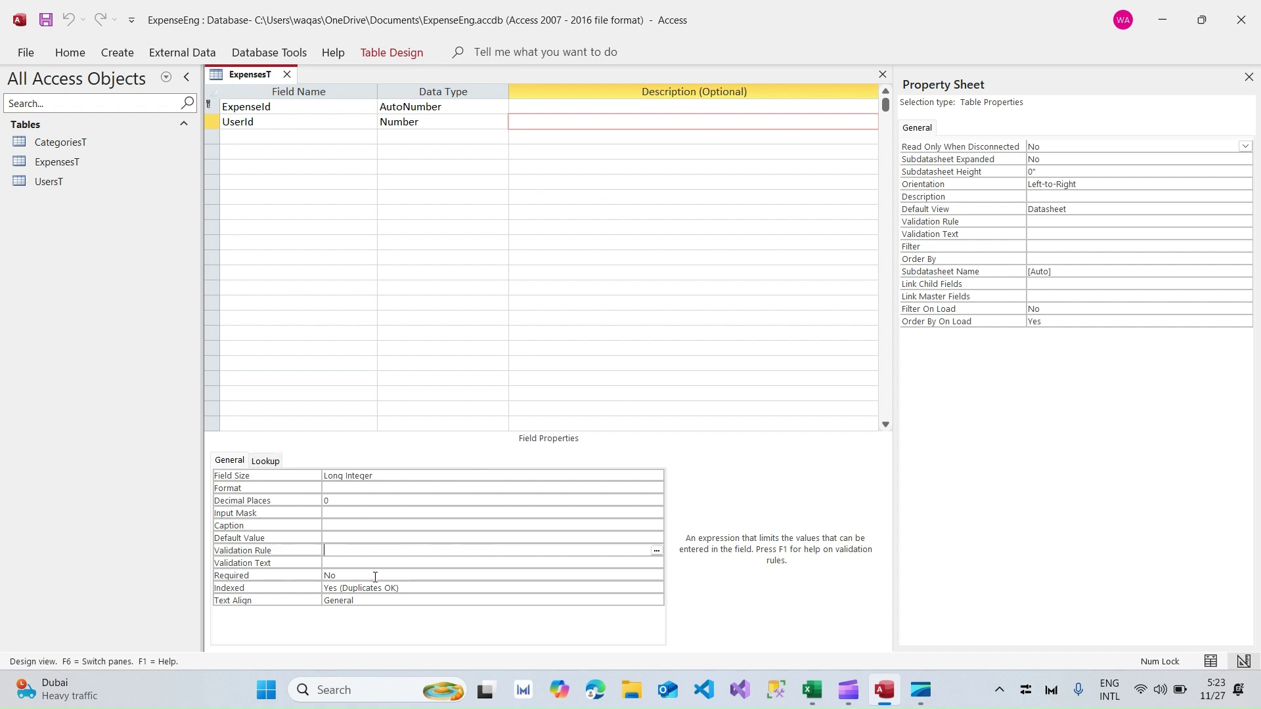
# Copy CategoryId from the Expenses Table in the Excel plan and add it below UserId in ExpensesT with the Number data type.
pyautogui.hotkey('alt', 'Tab')
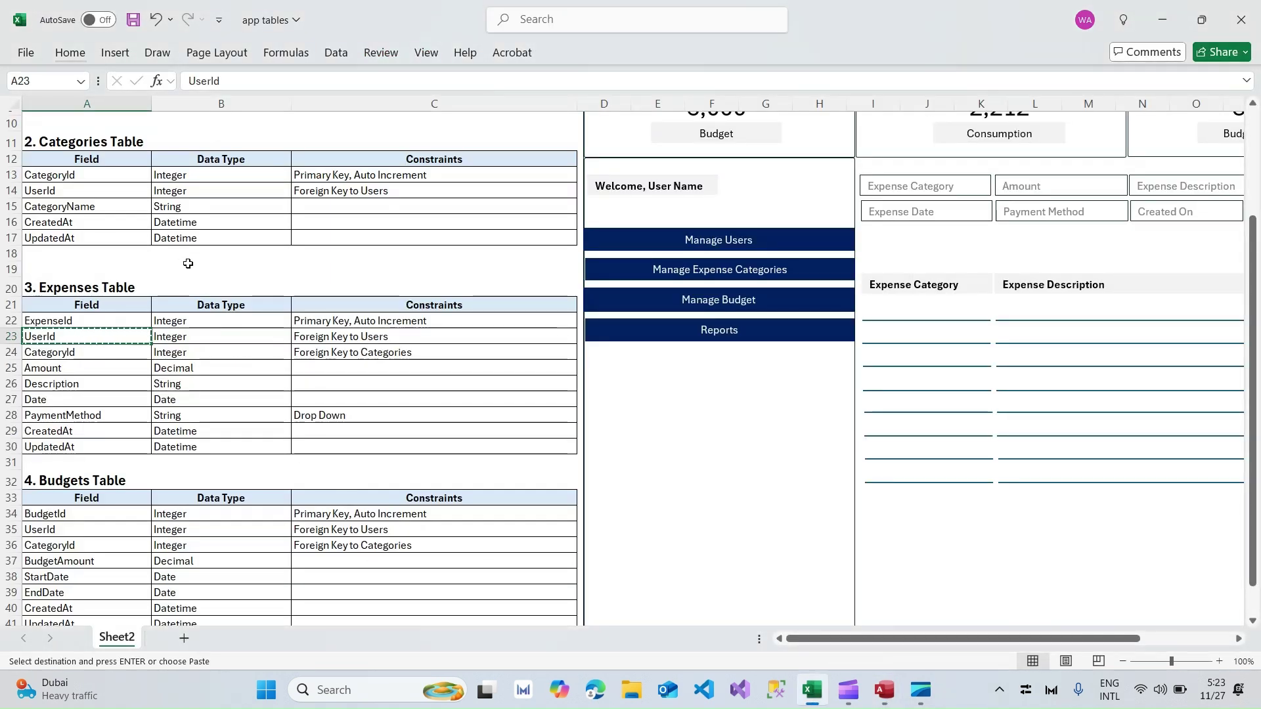
pyautogui.press('Escape')
pyautogui.press('Down')
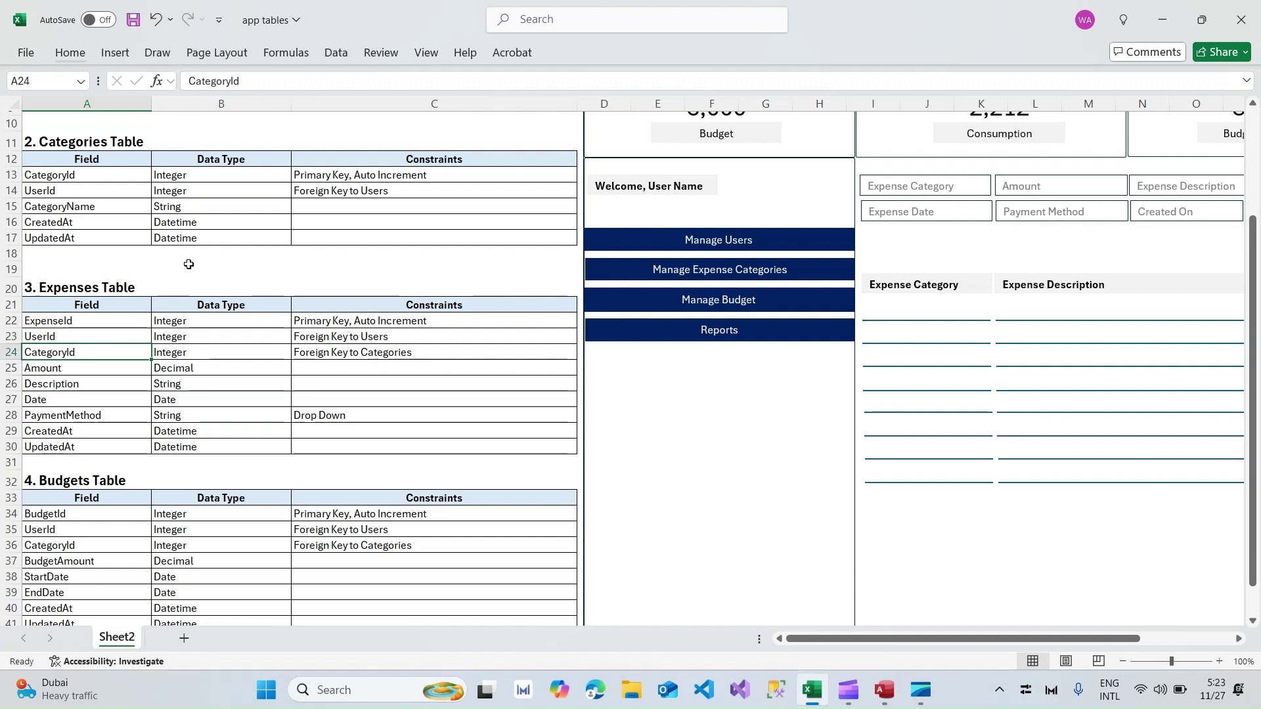
pyautogui.hotkey('ctrl', 'c')
pyautogui.hotkey('alt', 'Tab')
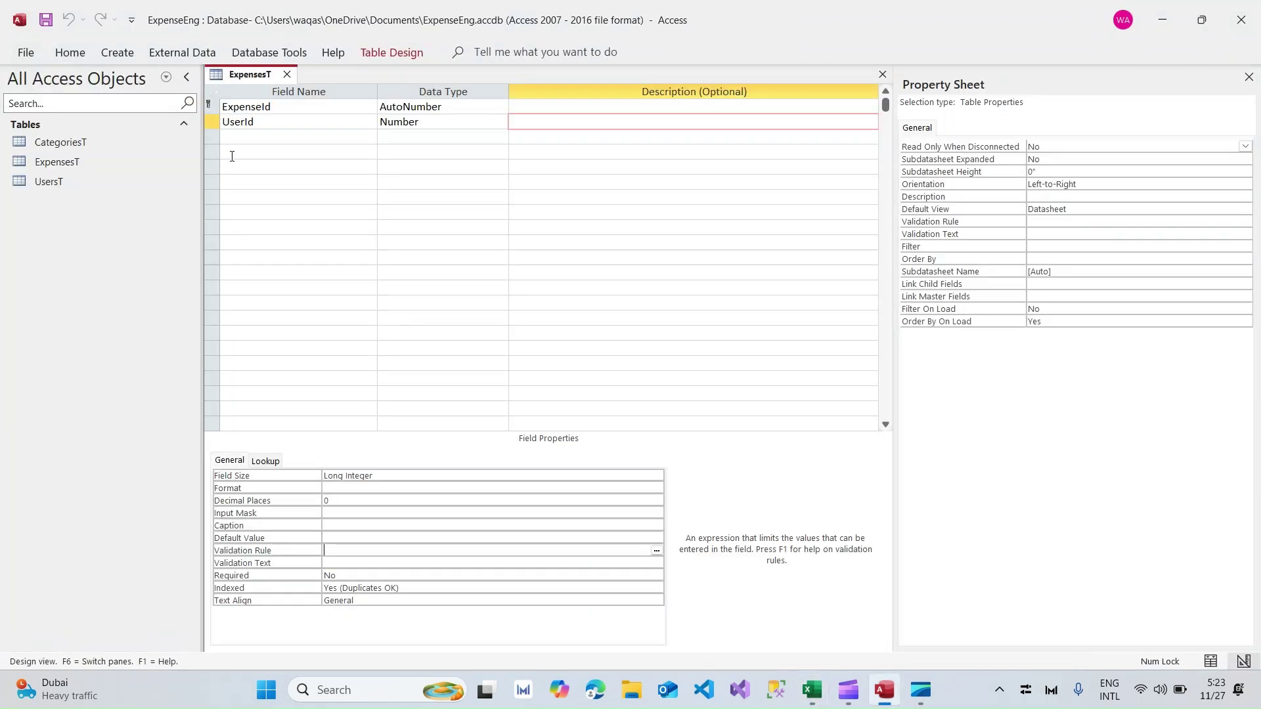
pyautogui.click(250, 139)
pyautogui.hotkey('ctrl', 'v')
pyautogui.press('Tab')
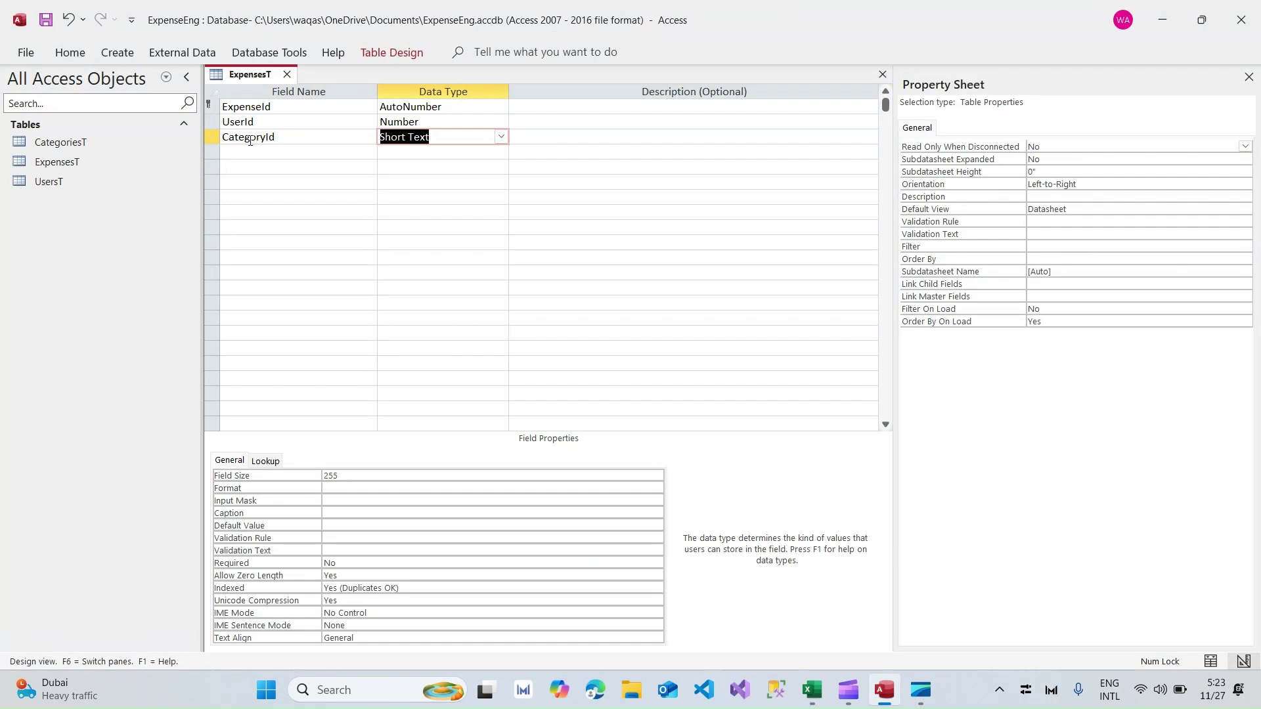
pyautogui.write('n')
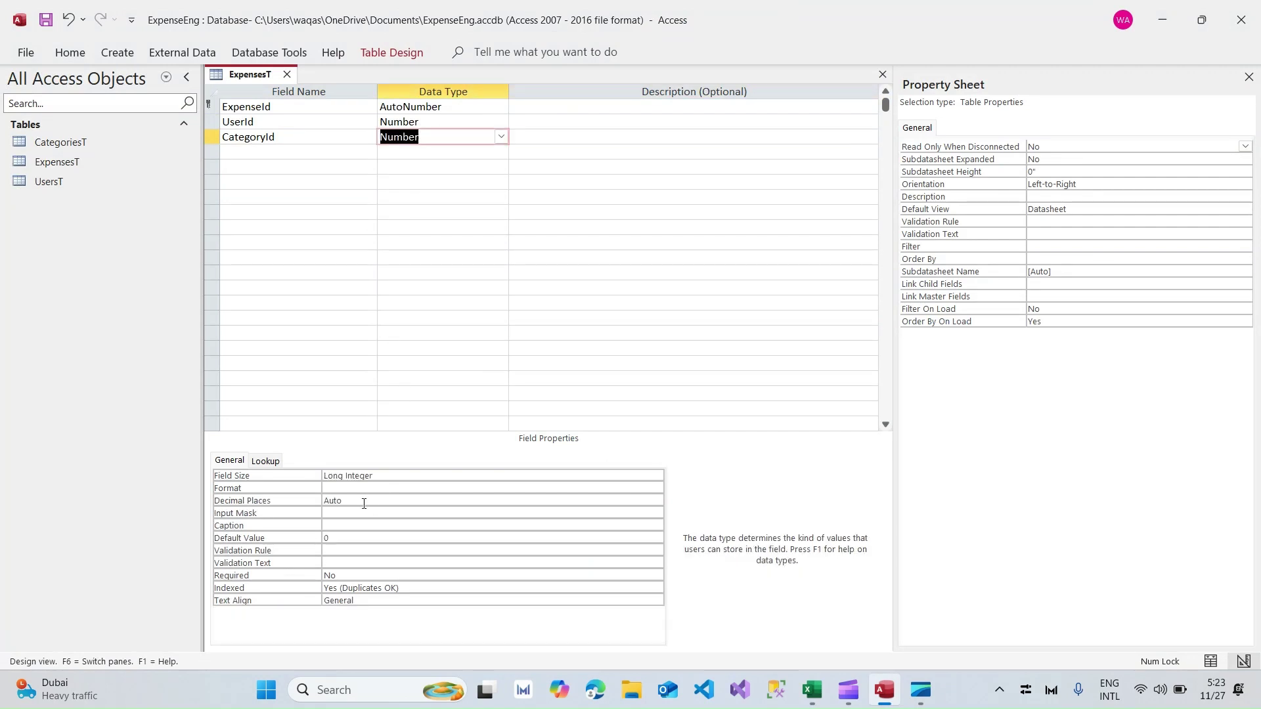
# Set the CategoryId field's decimal places to 0 and clear its default value.
pyautogui.click(288, 507)
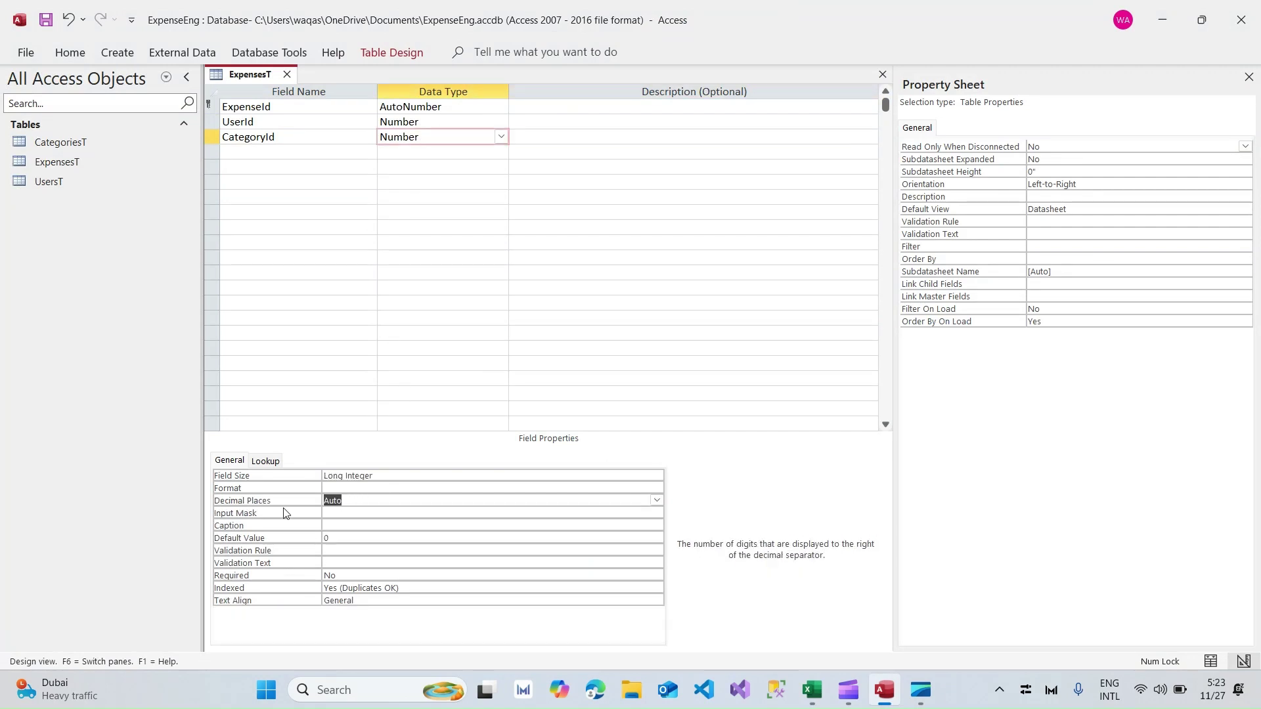
pyautogui.write('0')
pyautogui.press('Return')
pyautogui.press('Return')
pyautogui.press('Return')
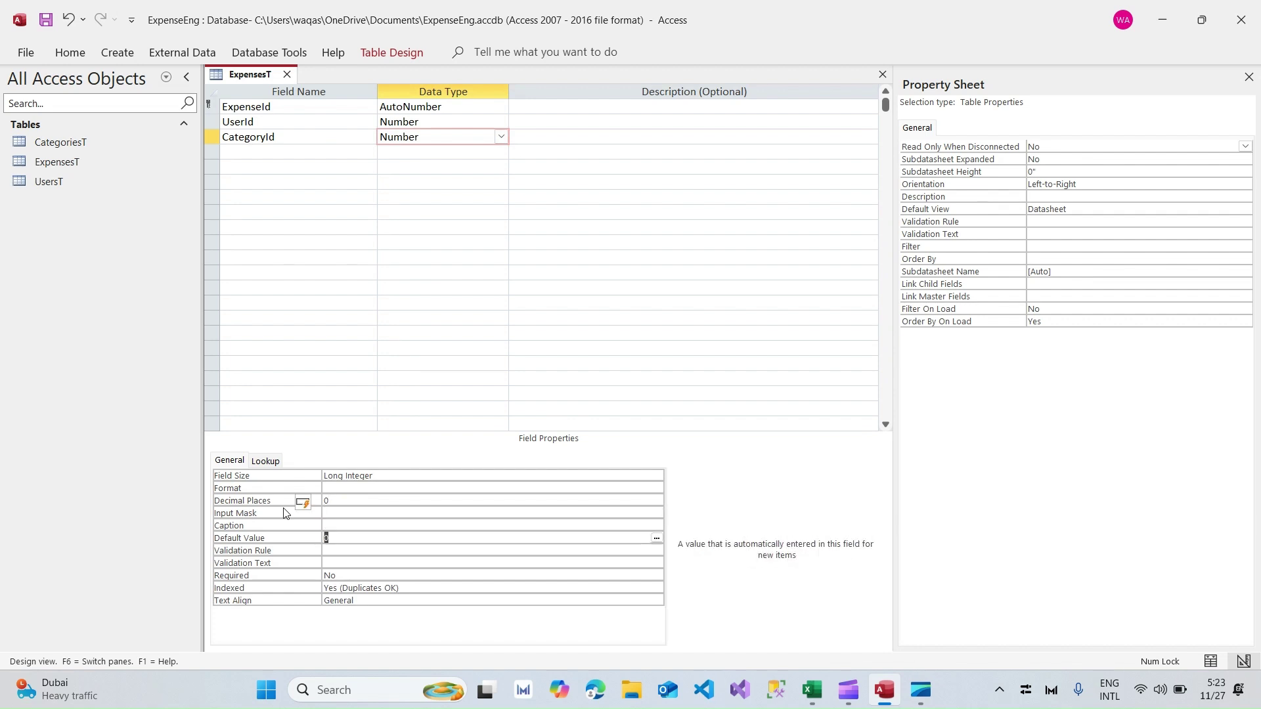
pyautogui.press('Return')
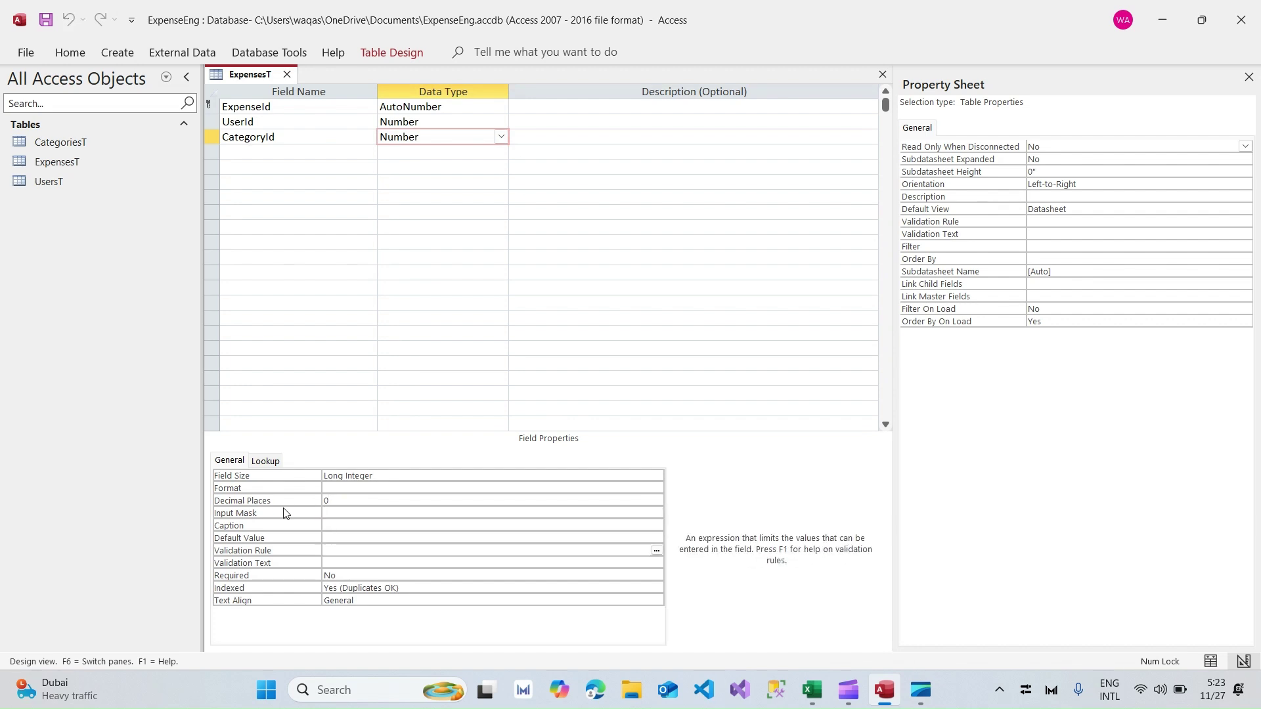
# Copy Amount from the Excel plan and add it below CategoryId in ExpensesT with the Currency data type.
pyautogui.hotkey('alt', 'Tab')
pyautogui.click(55, 375)
pyautogui.hotkey('ctrl', 'c')
pyautogui.hotkey('alt', 'Tab')
pyautogui.click(308, 159)
pyautogui.hotkey('ctrl', 'v')
pyautogui.press('Return')
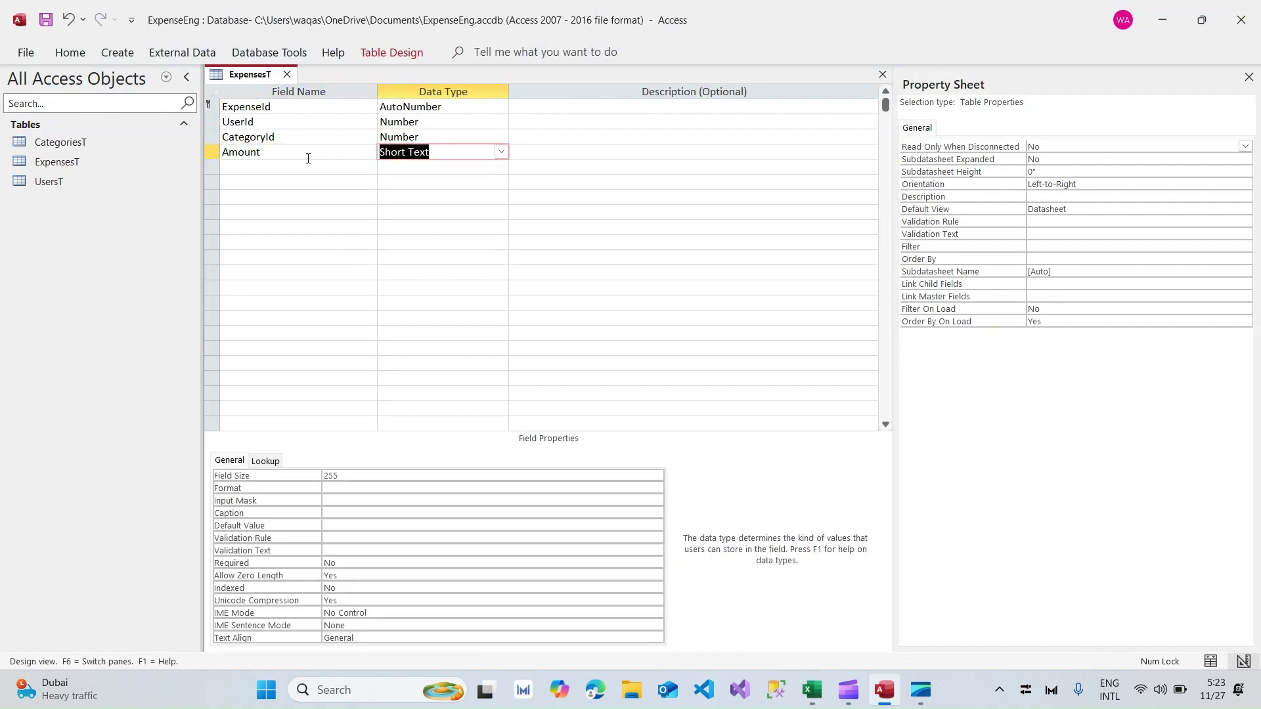
pyautogui.write('currency')
pyautogui.press('Return')
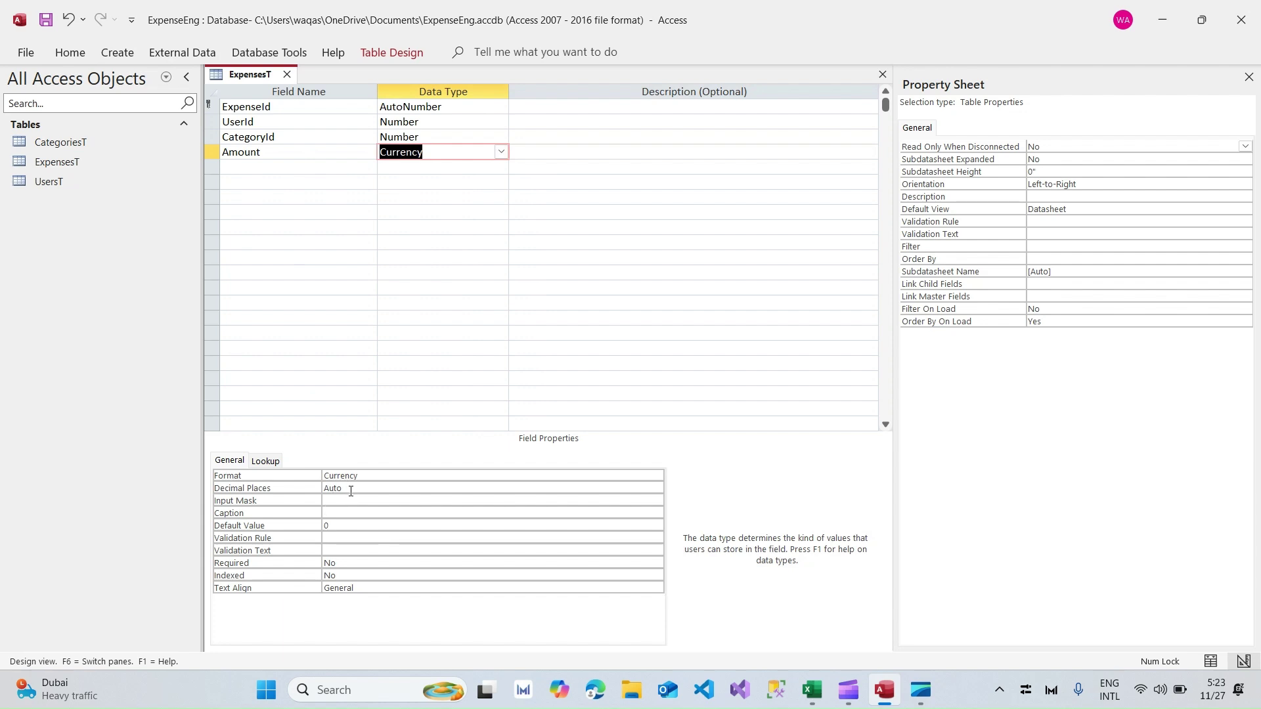
# Set the Amount field's decimal places to 2 and clear its default value.
pyautogui.moveTo(351, 491); pyautogui.dragTo(333, 488)
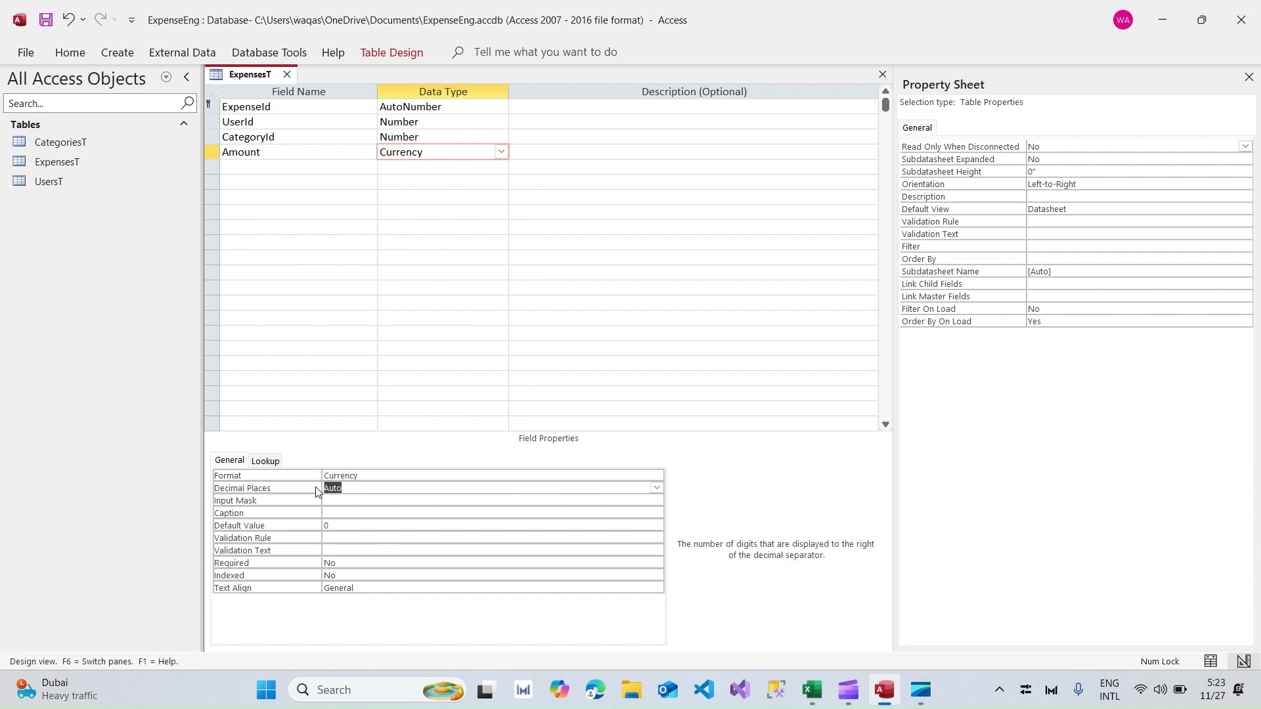
pyautogui.write('2')
pyautogui.press('Return')
pyautogui.press('Return')
pyautogui.press('Return')
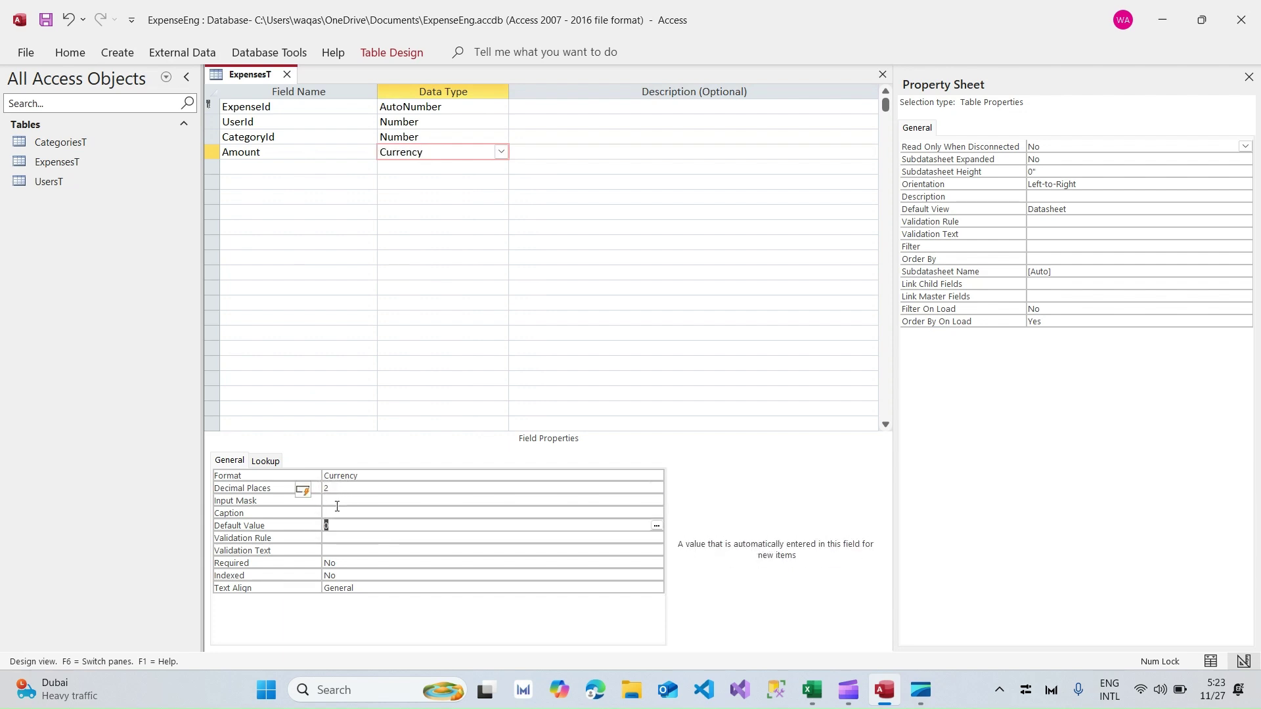
pyautogui.press('Delete')
pyautogui.press('Return')
# Copy Description from the Excel plan and add it below Amount in ExpensesT as a Short Text field.
pyautogui.hotkey('alt', 'Tab')
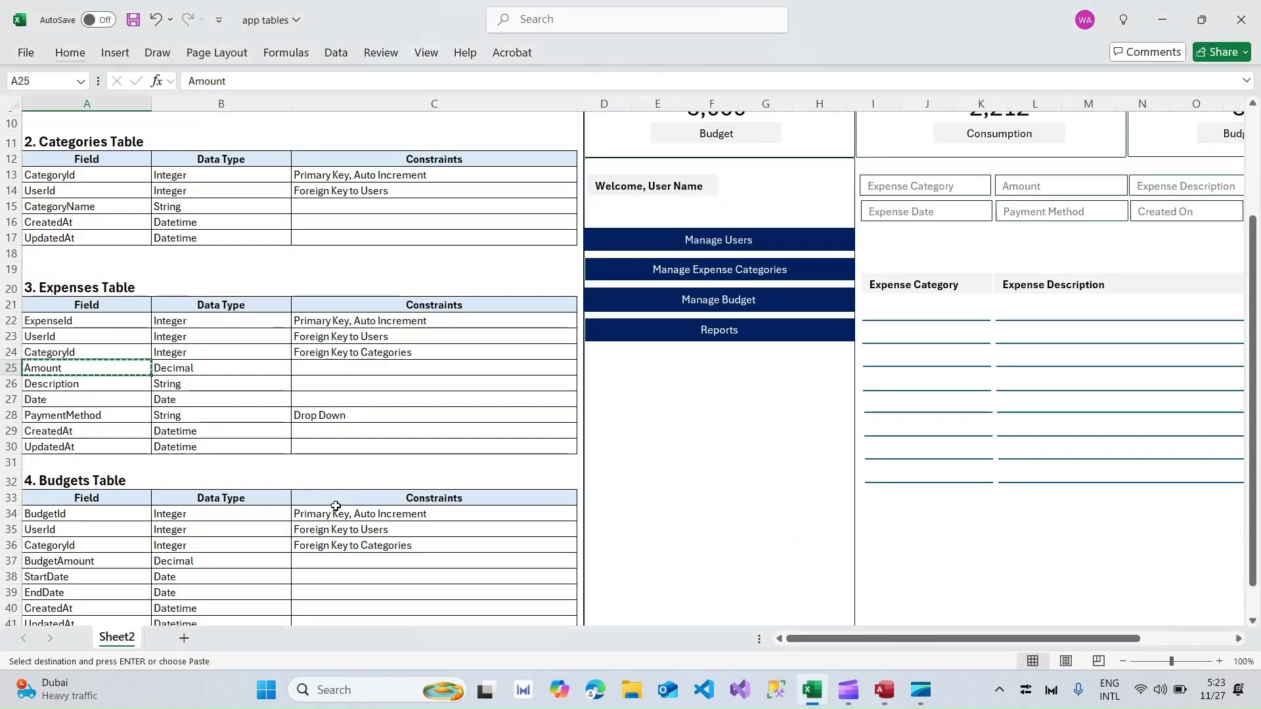
pyautogui.press('Down')
pyautogui.hotkey('alt', 'Tab')
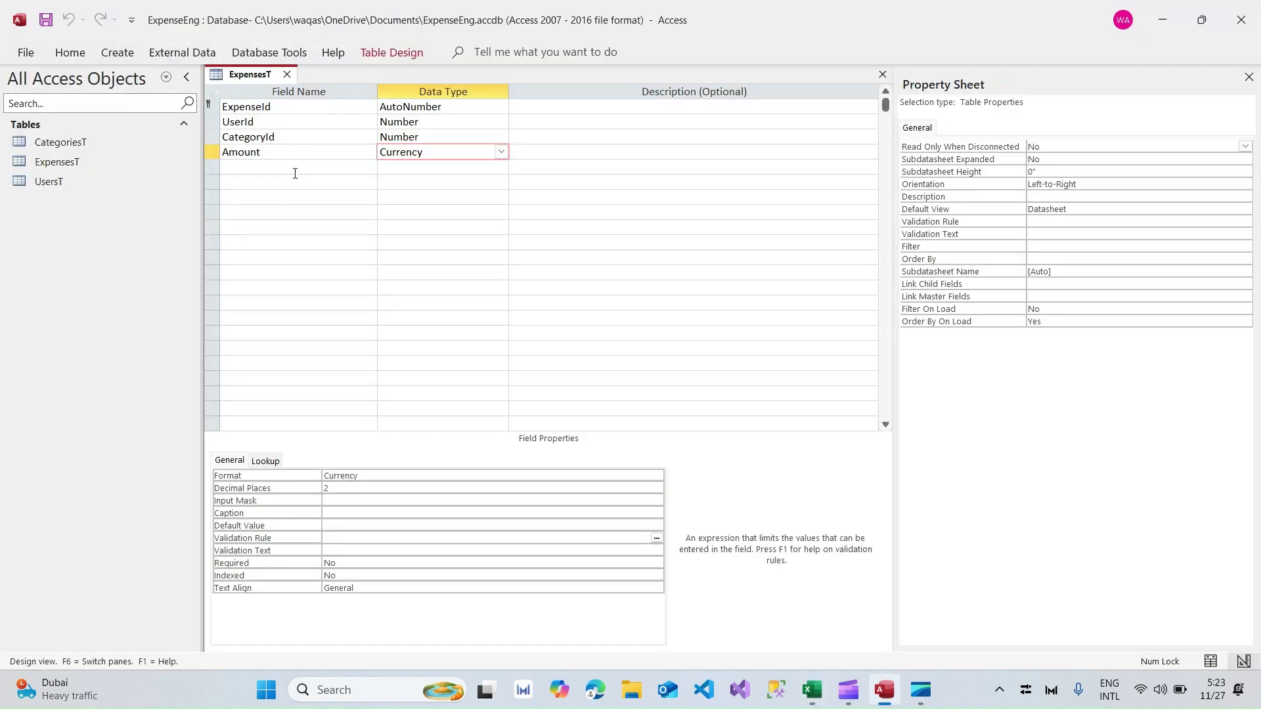
pyautogui.click(295, 173)
pyautogui.hotkey('ctrl', 'v')
pyautogui.press('Tab')
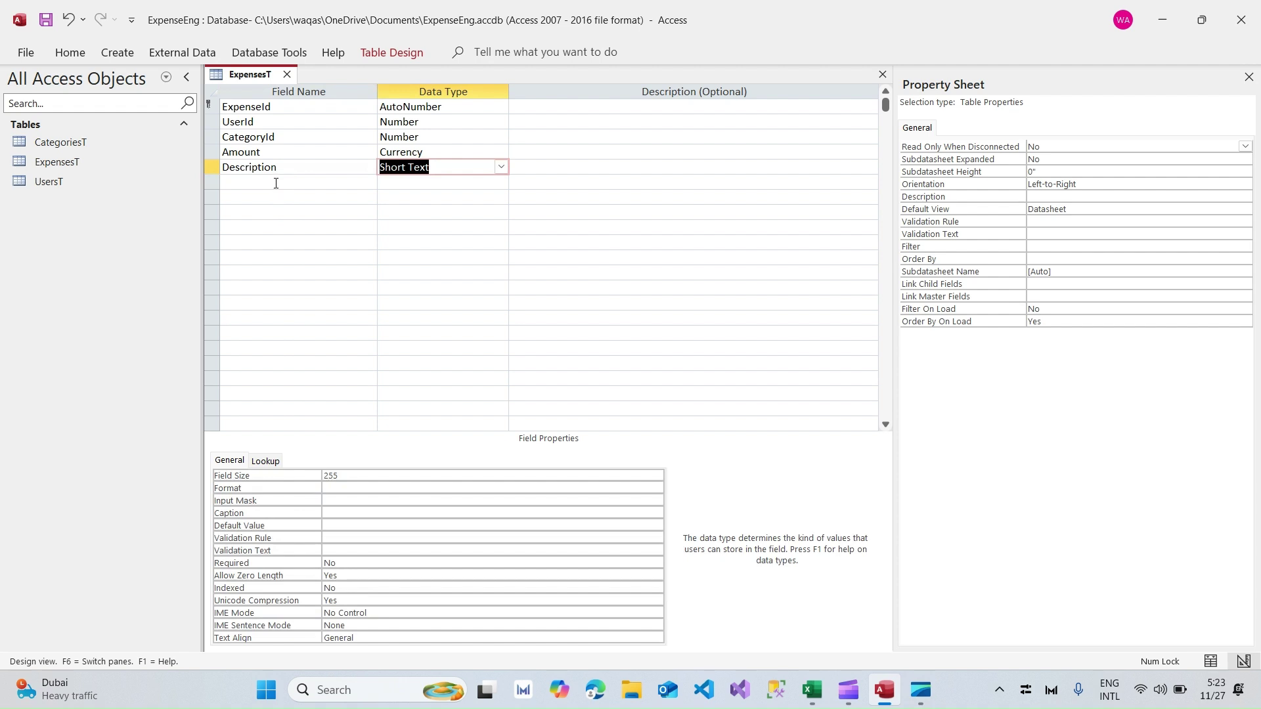
# Copy Date from the Excel plan and add a field named ExpenseDate below Description in ExpensesT with the Date/Time data type.
pyautogui.hotkey('alt', 'Tab')
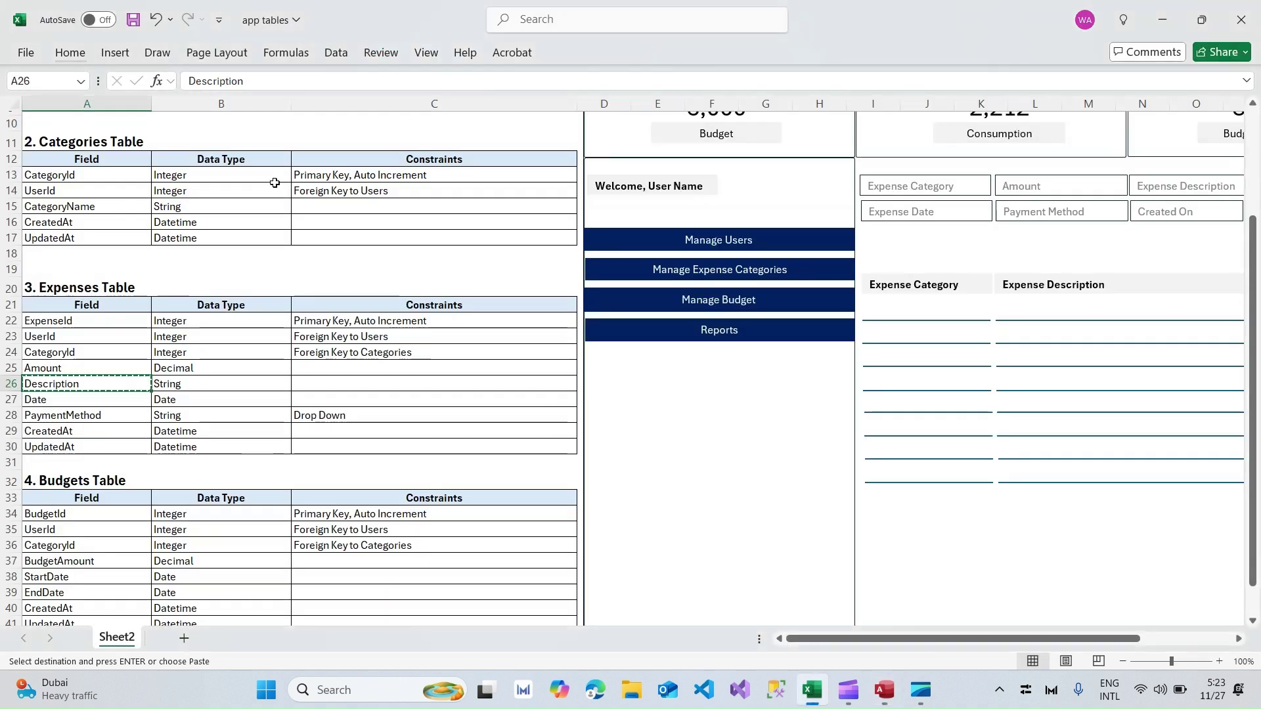
pyautogui.press('Down')
pyautogui.hotkey('ctrl', 'c')
pyautogui.hotkey('alt', 'Tab')
pyautogui.click(276, 182)
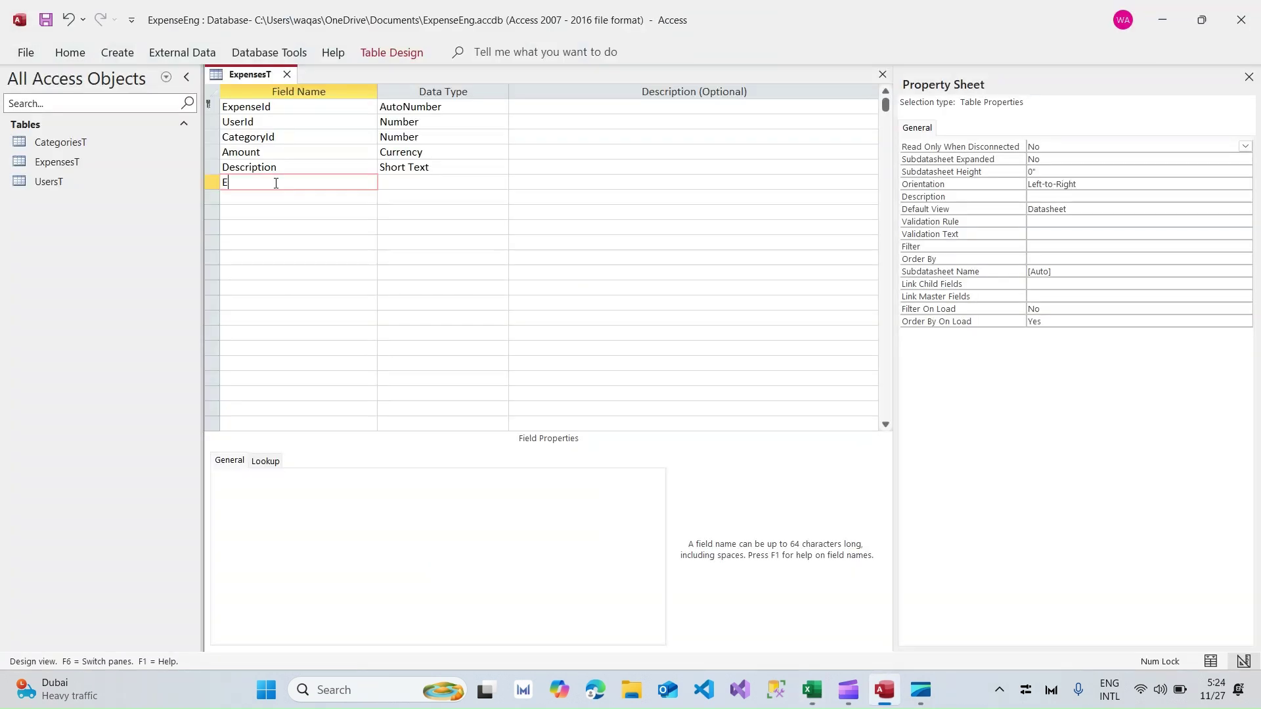
pyautogui.write('Expense')
pyautogui.hotkey('ctrl', 'v')
pyautogui.press('Tab')
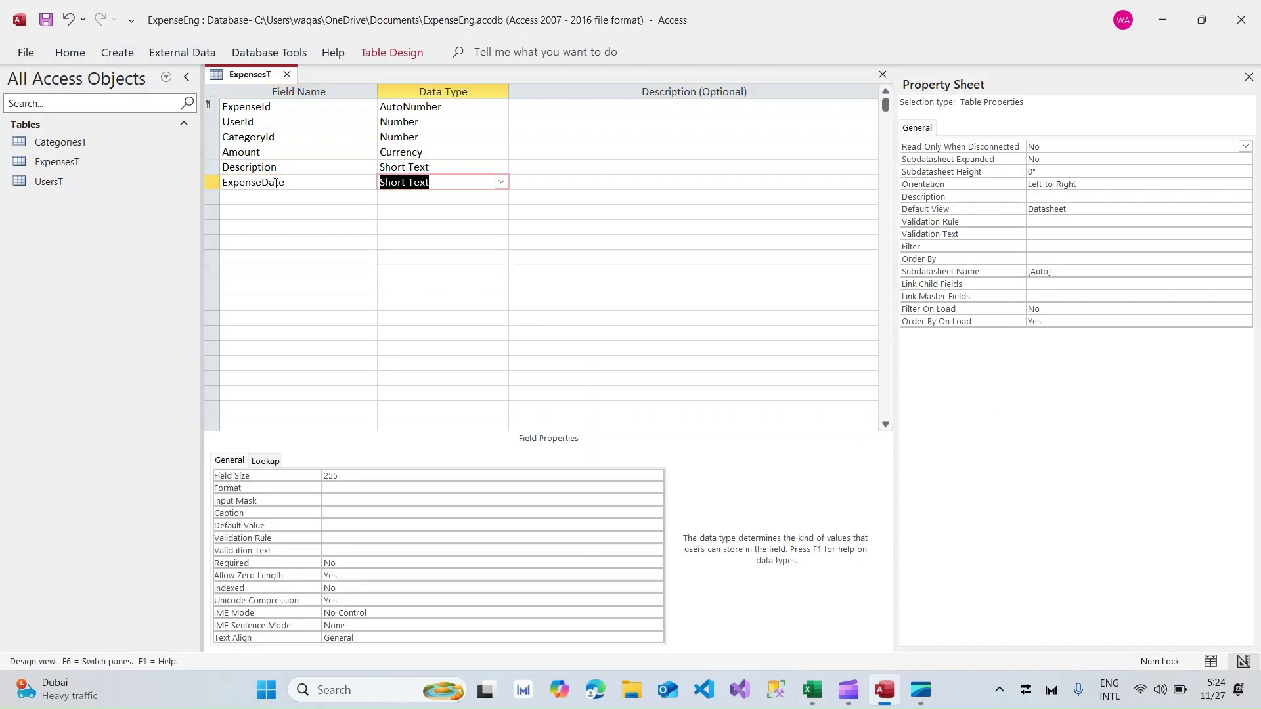
pyautogui.write('date/Time')
pyautogui.press('Tab')
pyautogui.hotkey('shift', 'Tab')
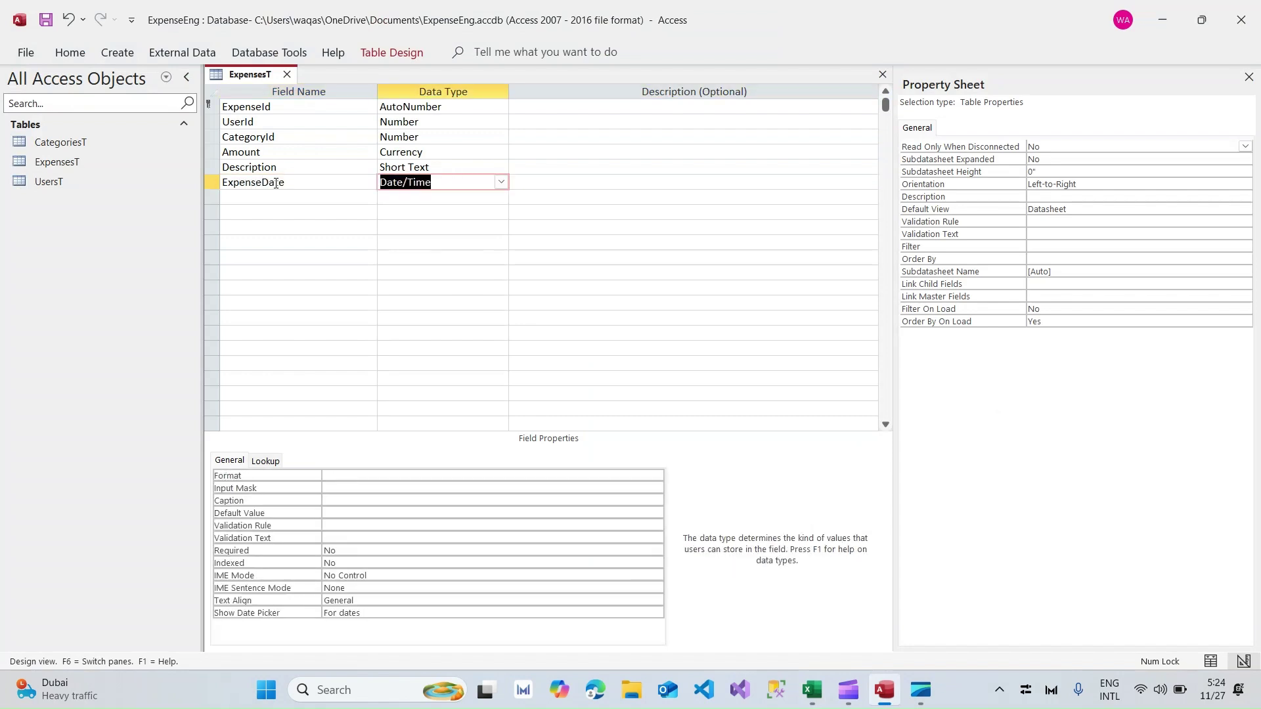
# Set the ExpenseDate field's format to Short Date.
pyautogui.click(361, 476)
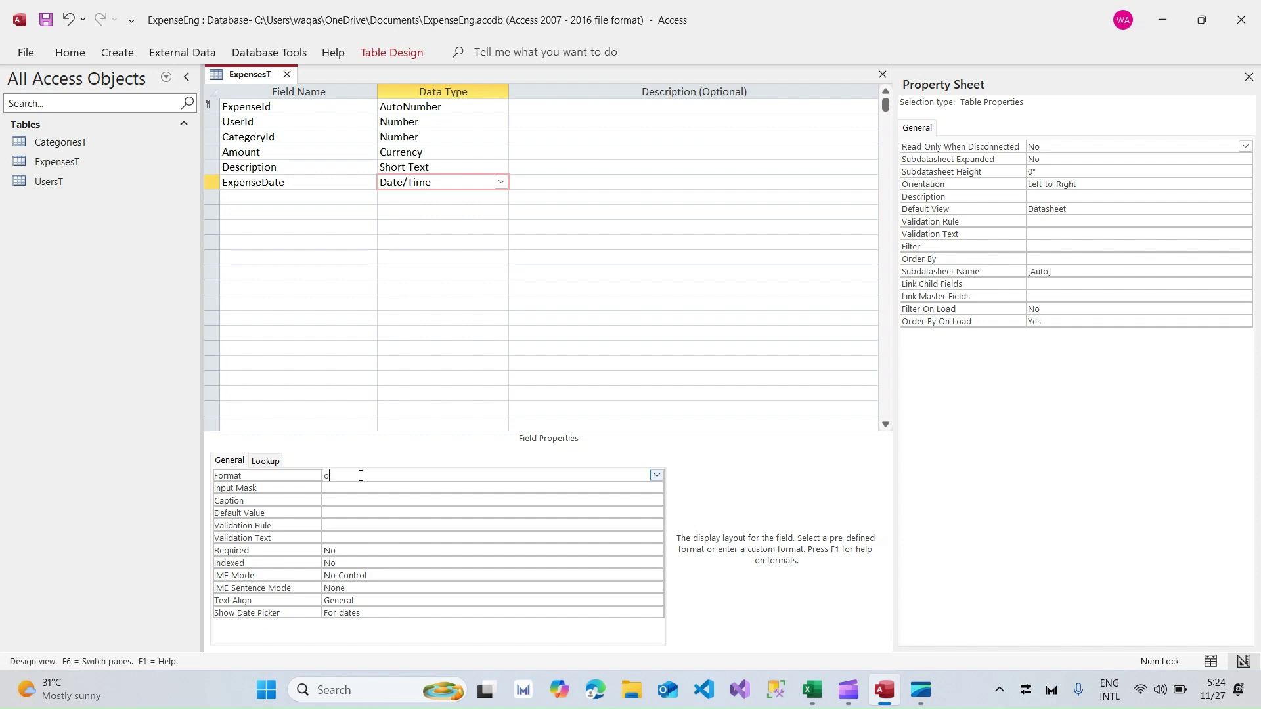
pyautogui.write('short Date')
pyautogui.press('Return')
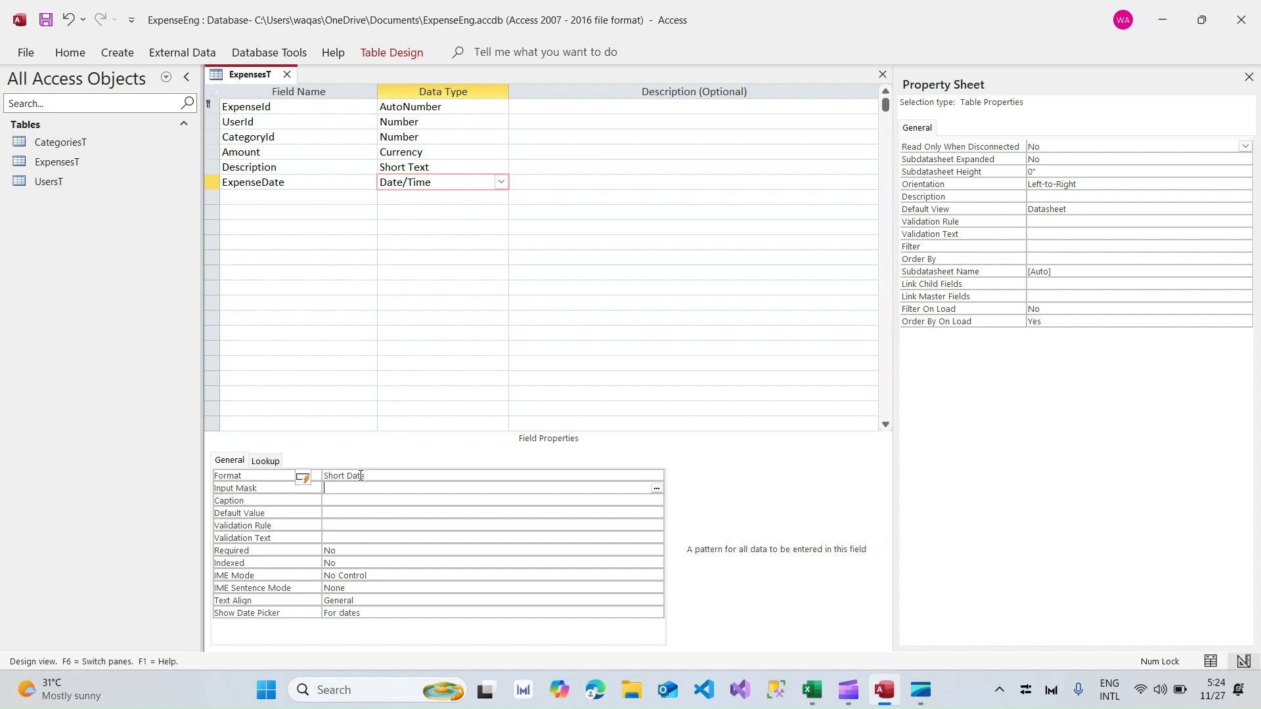
# Copy PaymentMethod from the Excel plan, add it below ExpenseDate in ExpensesT, and start the Lookup Wizard with self-entered values for it.
pyautogui.hotkey('alt', 'Tab')
pyautogui.press('Down')
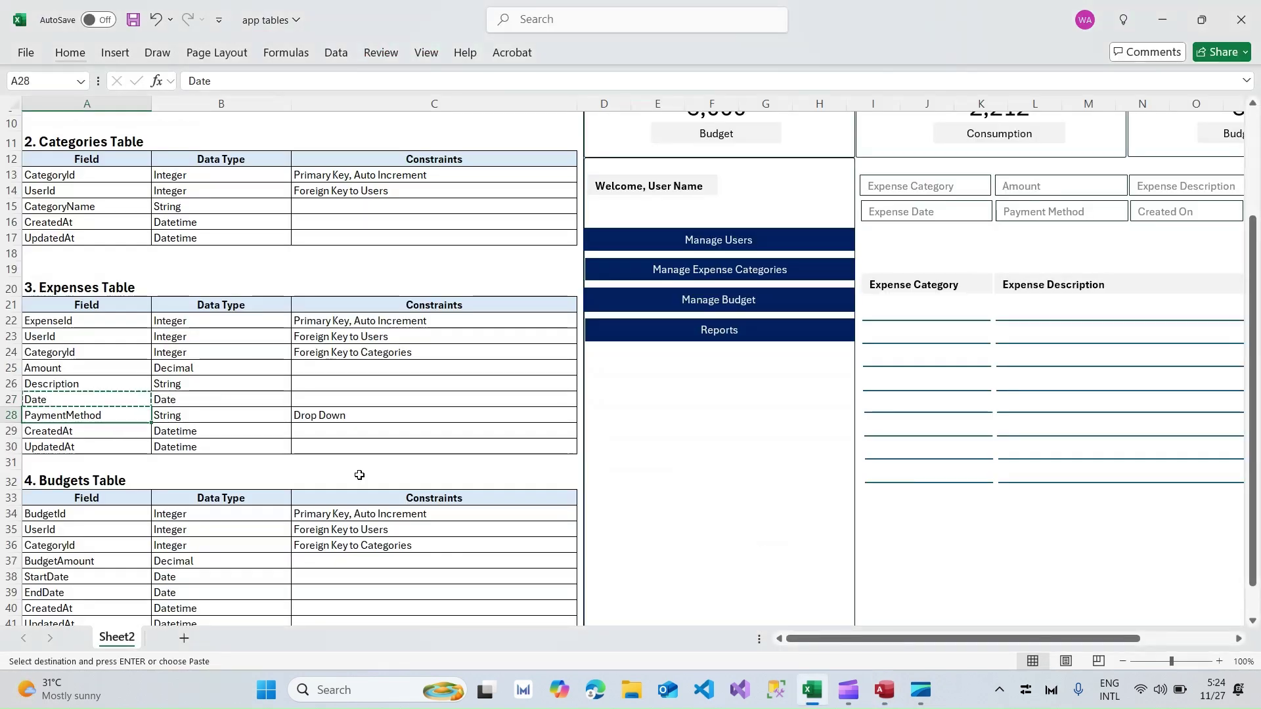
pyautogui.hotkey('alt', 'Tab')
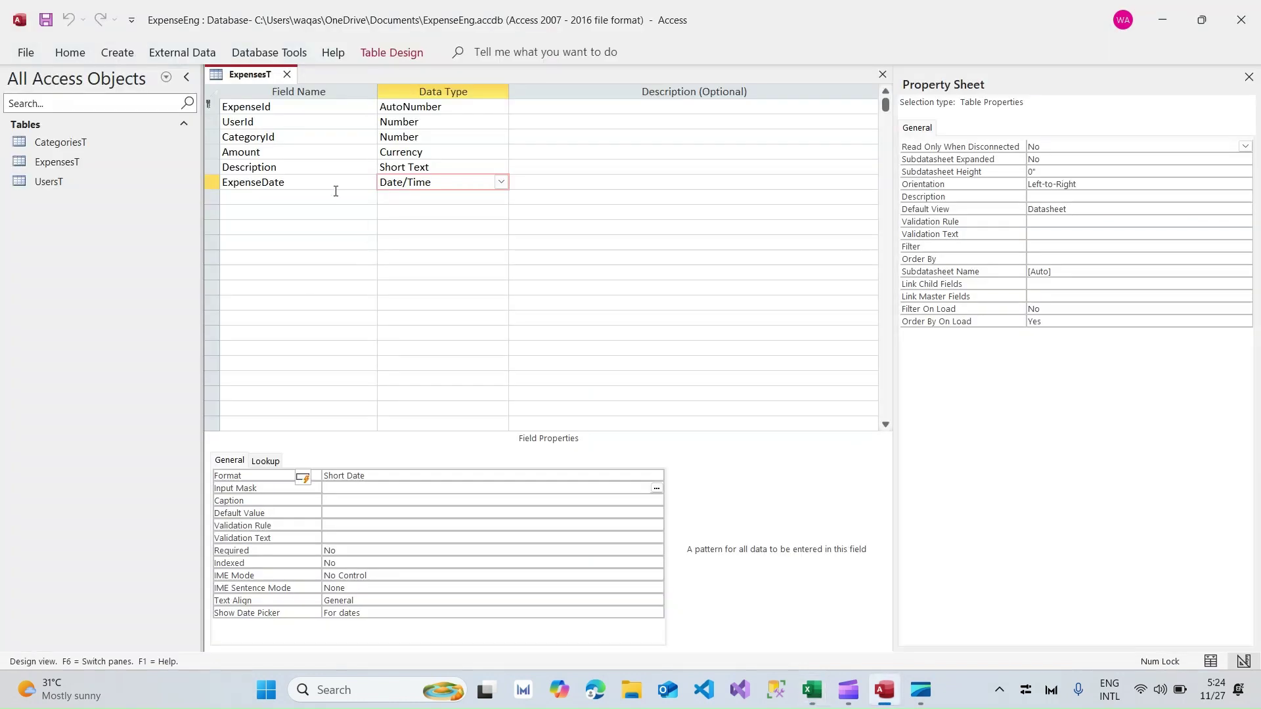
pyautogui.click(336, 191)
pyautogui.hotkey('ctrl', 'v')
pyautogui.press('Tab')
pyautogui.write('lo')
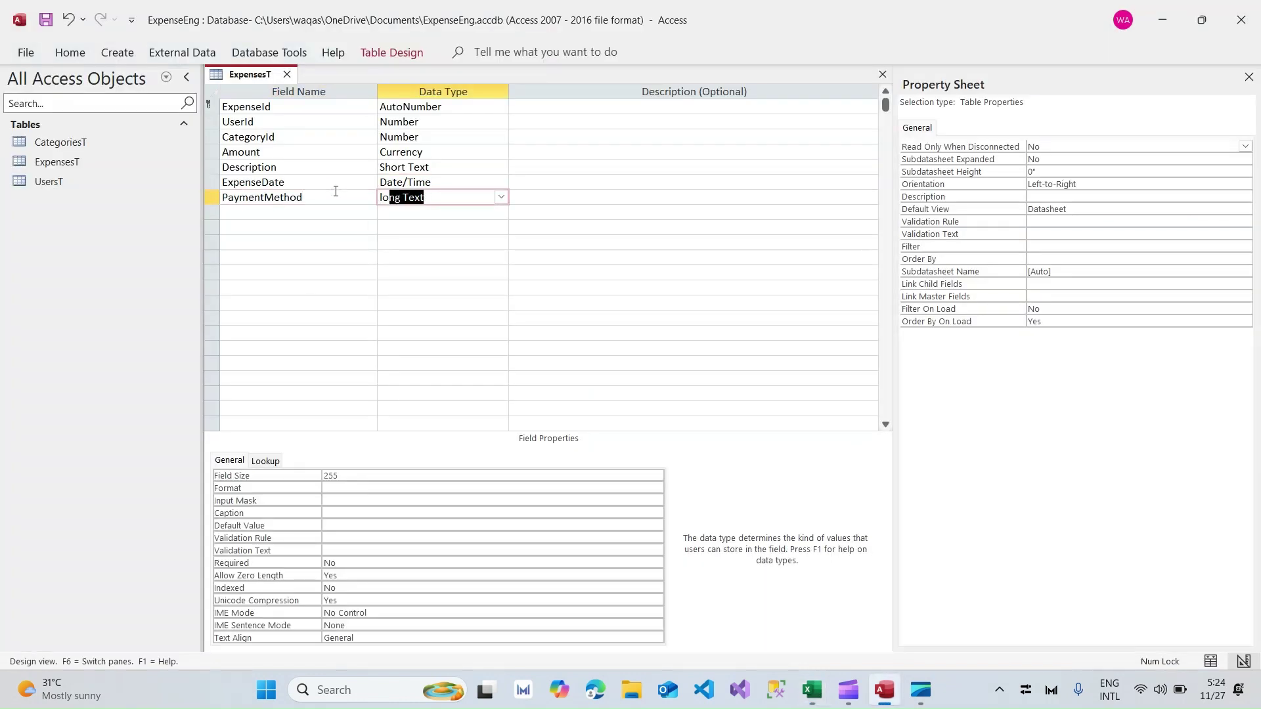
pyautogui.write('o')
pyautogui.press('Return')
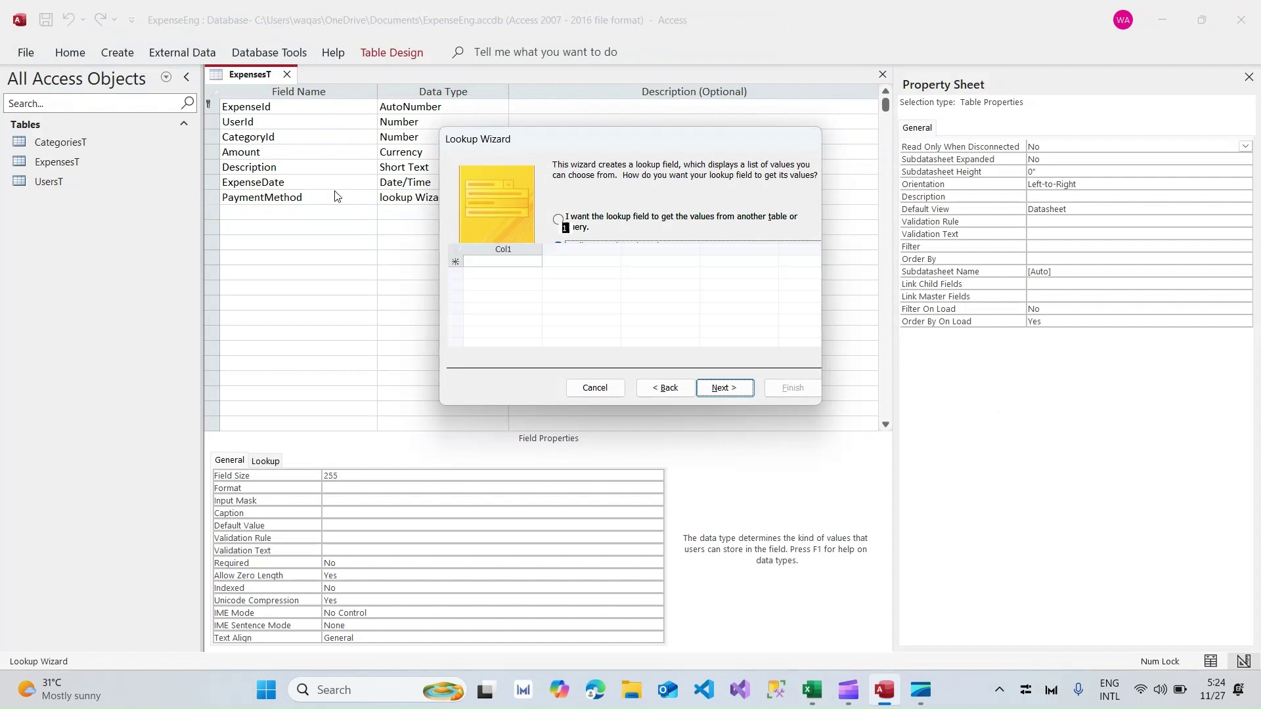
# Enter Cash, Card and Others as the PaymentMethod lookup values, limit entries to the list, and finish the wizard.
pyautogui.write('Cash')
pyautogui.press('Return')
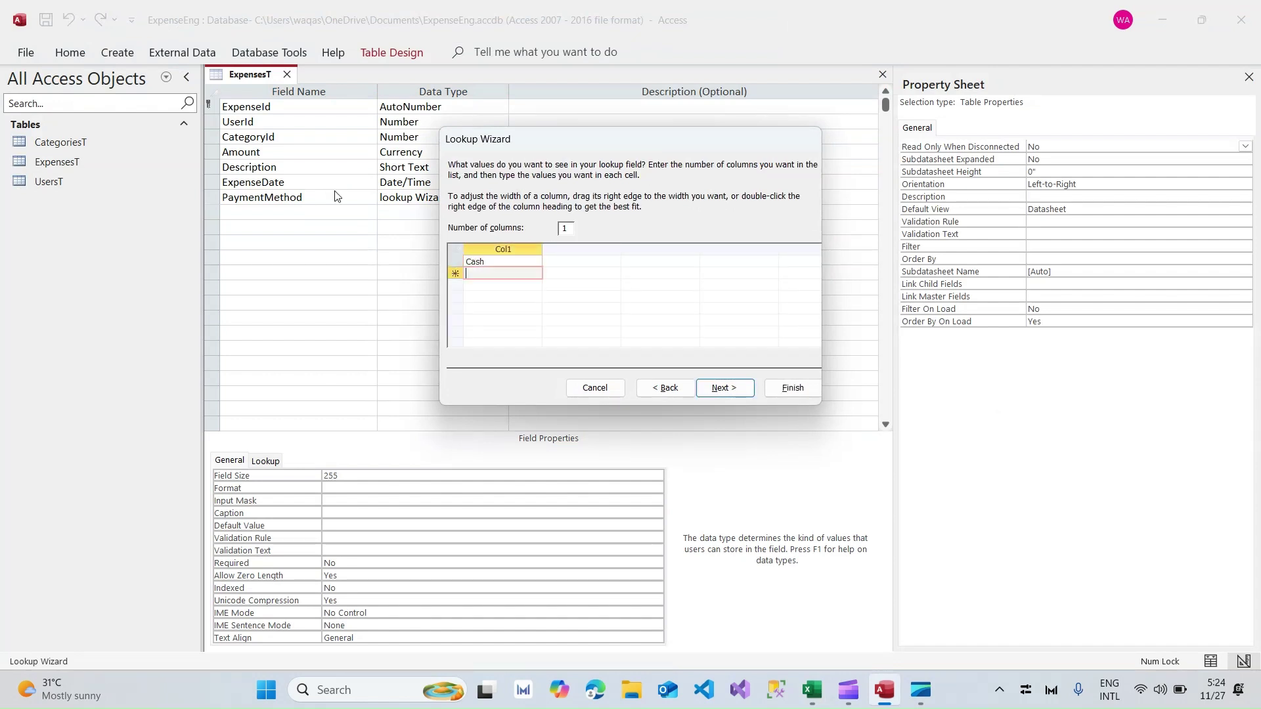
pyautogui.write('Card')
pyautogui.press('Return')
pyautogui.write('Others')
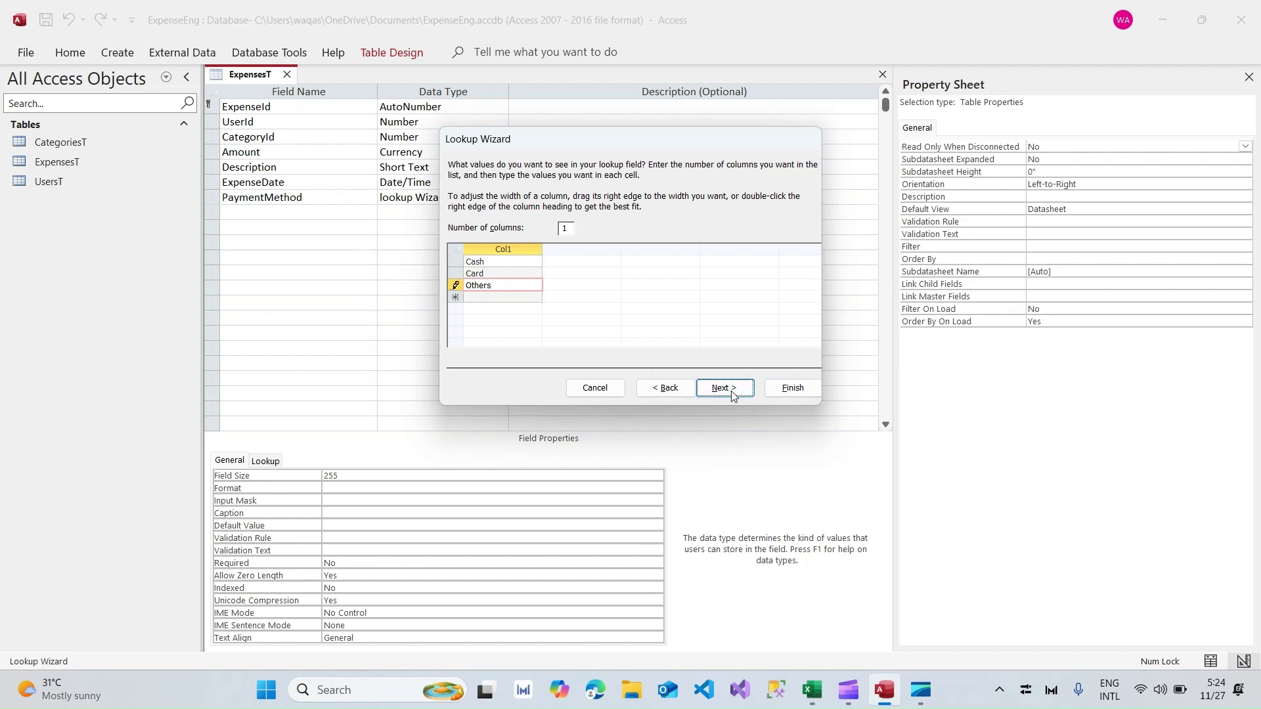
pyautogui.click(727, 389)
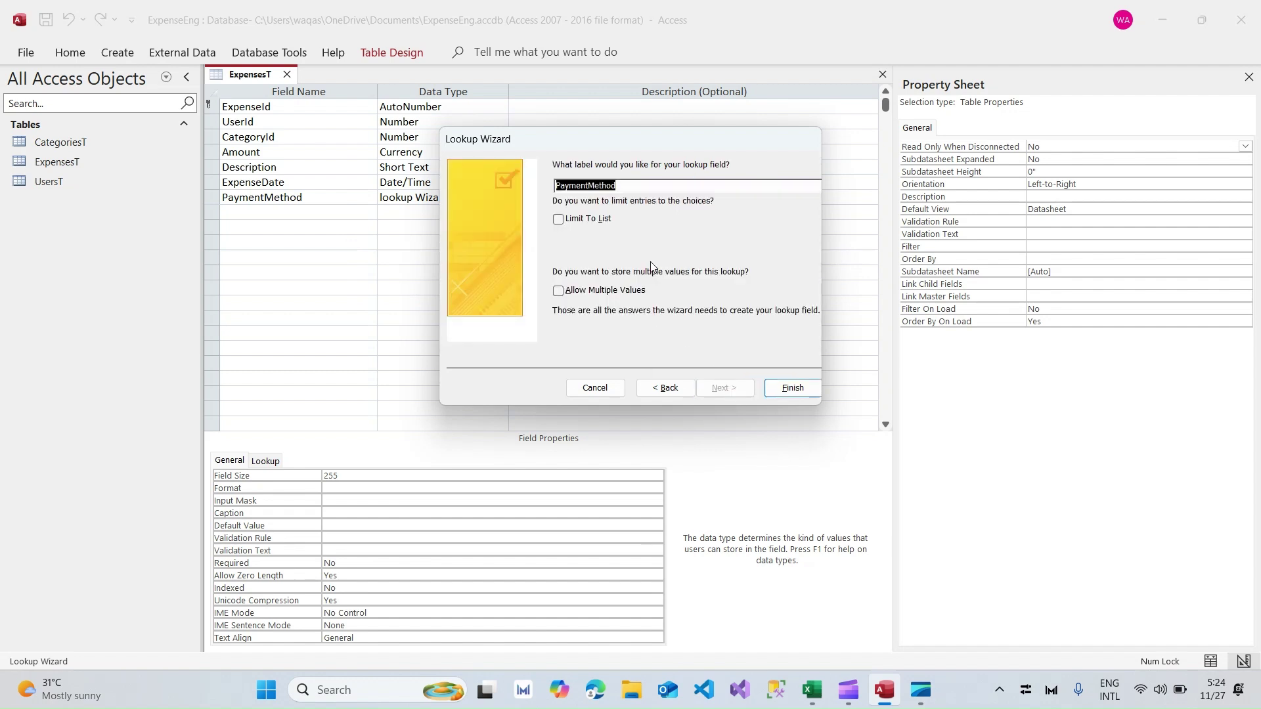
pyautogui.click(589, 224)
pyautogui.click(792, 388)
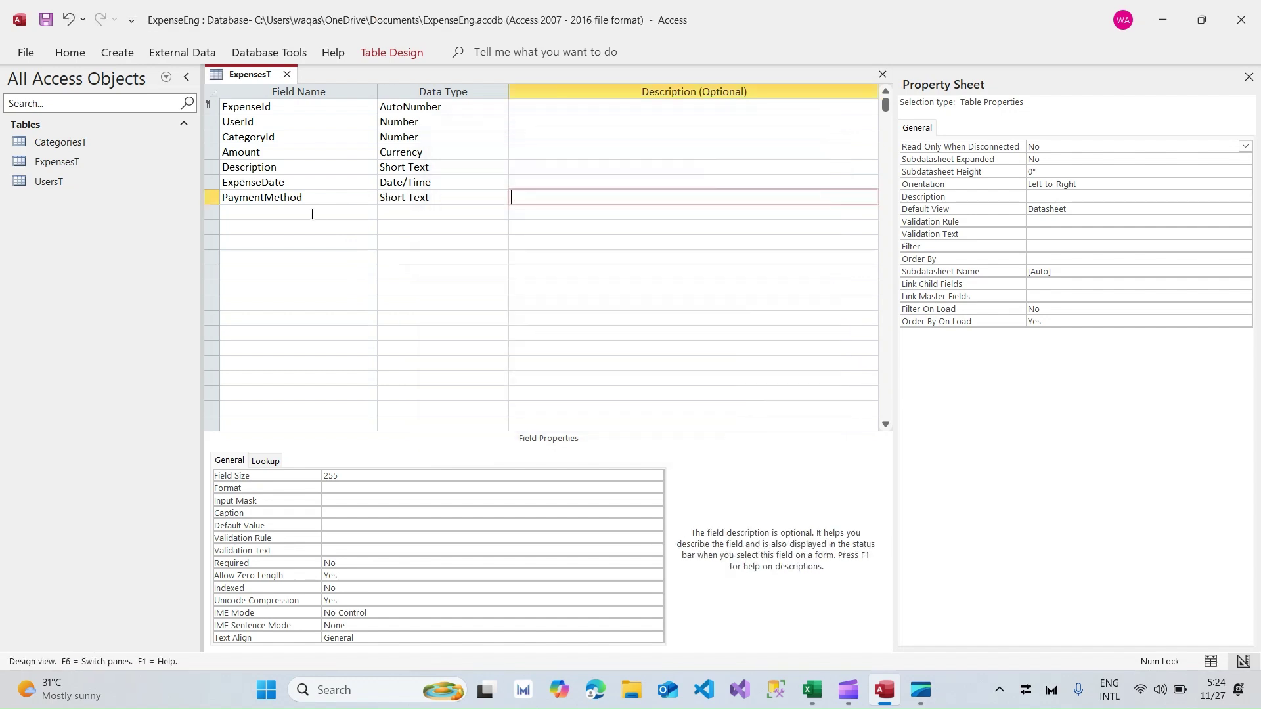
# Add a field named Status below PaymentMethod in ExpensesT with the Date/Time data type.
pyautogui.hotkey('alt', 'Tab')
pyautogui.press('Down')
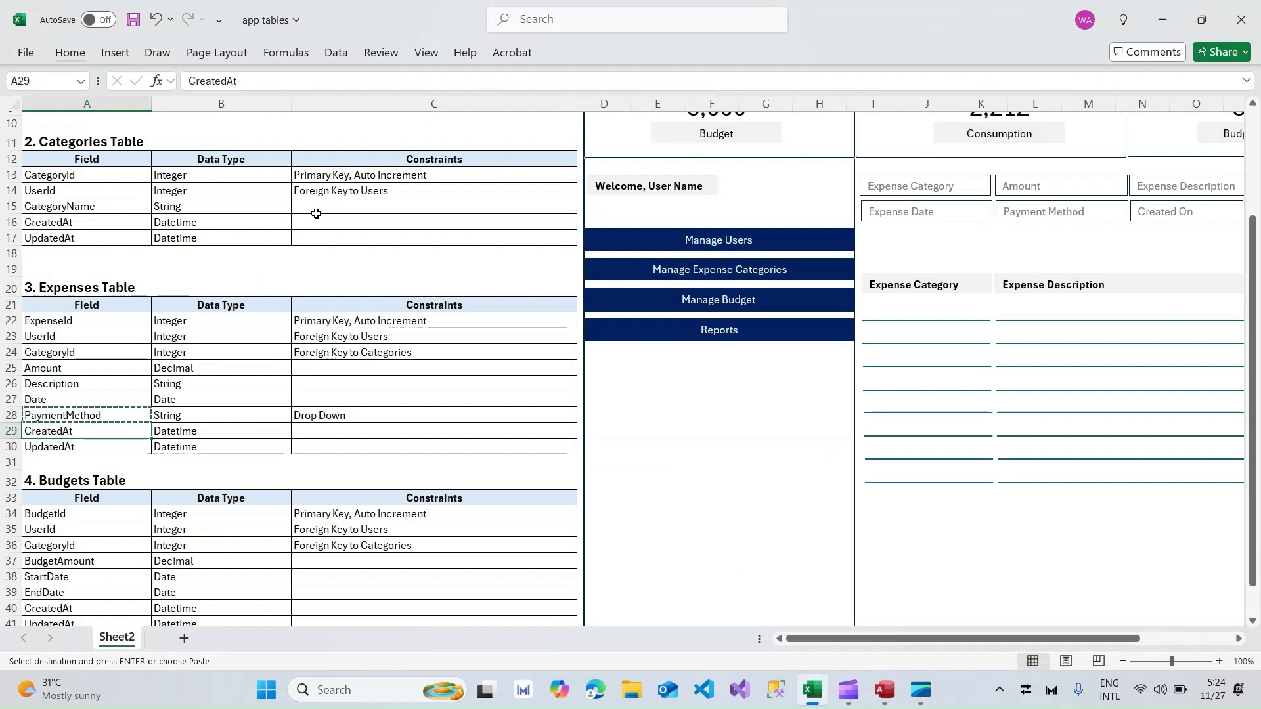
pyautogui.hotkey('alt', 'Tab')
pyautogui.click(317, 214)
pyautogui.write('Status')
pyautogui.press('Tab')
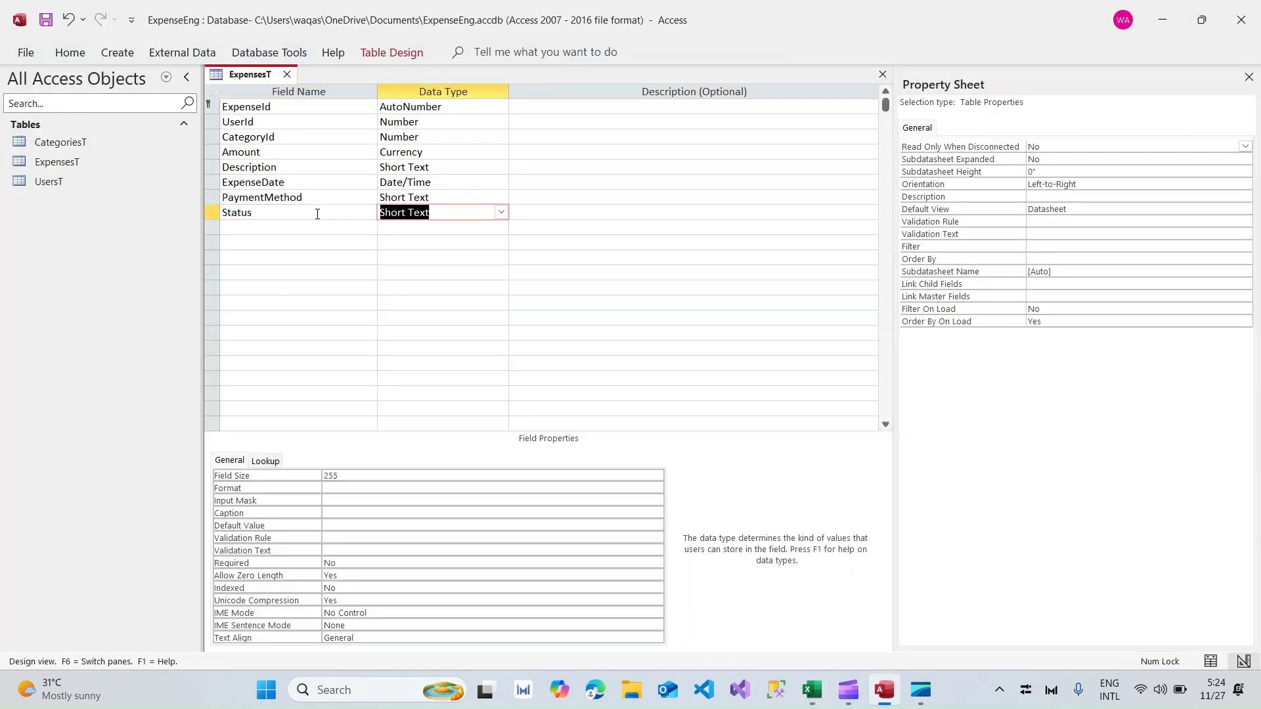
pyautogui.write('Da')
pyautogui.press('BackSpace')
pyautogui.press('BackSpace')
pyautogui.press('BackSpace')
pyautogui.write('Da')
pyautogui.press('Tab')
pyautogui.hotkey('shift', 'Tab')
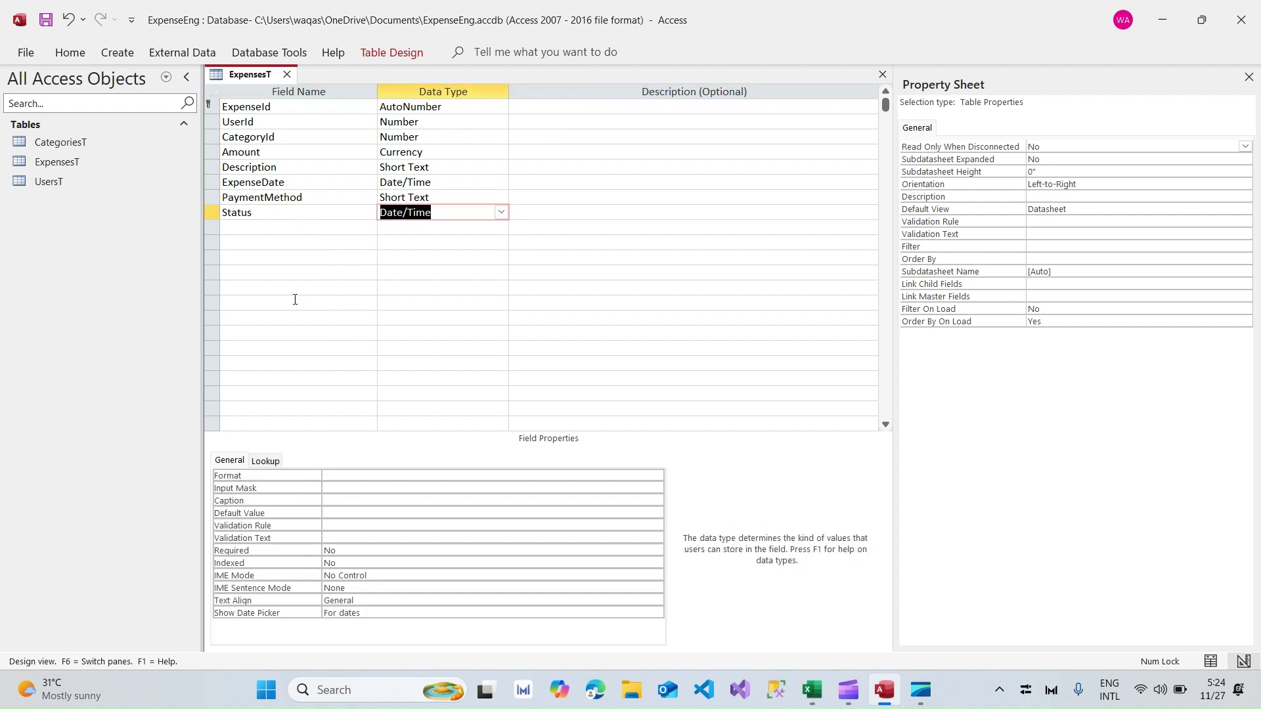
# Set the Status field's format to Short Date.
pyautogui.click(372, 478)
pyautogui.write('short Date')
pyautogui.press('Tab')
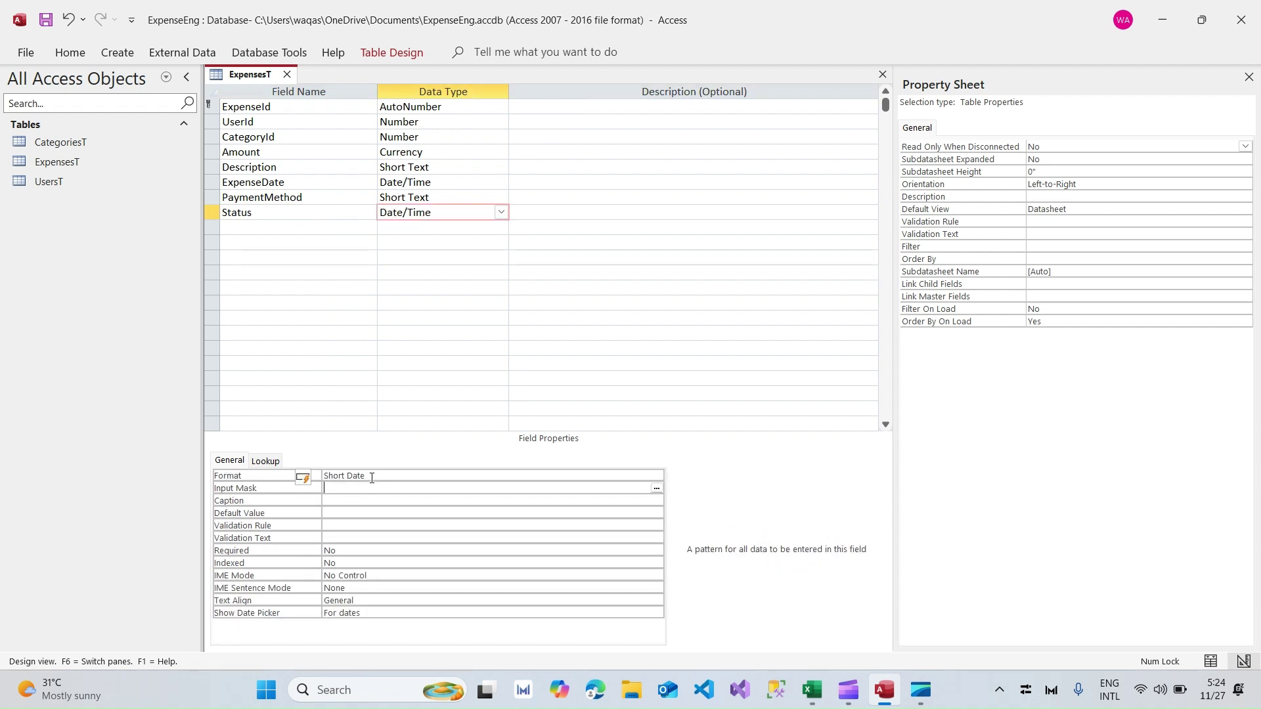
# Save the ExpensesT design and switch the table to Datasheet view.
pyautogui.click(253, 228)
pyautogui.write('Statu')
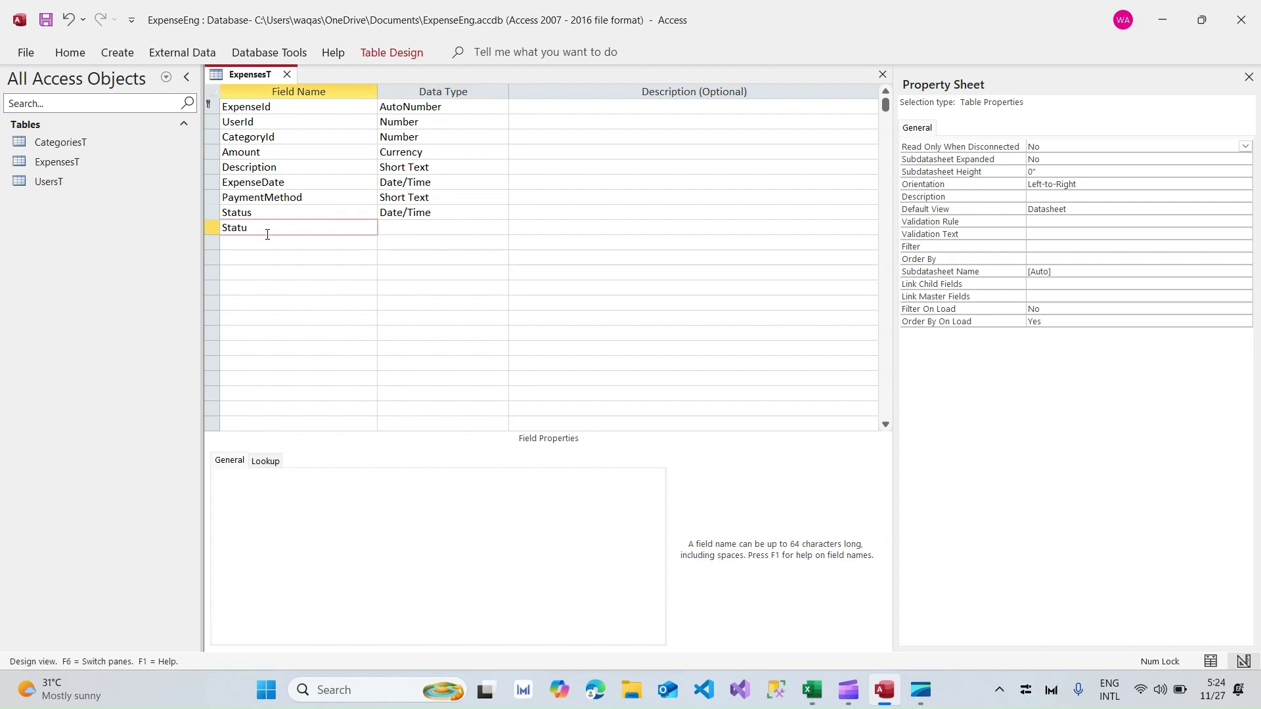
pyautogui.hotkey('ctrl', 's')
pyautogui.rightClick(227, 74)
pyautogui.click(240, 85)
pyautogui.rightClick(251, 75)
pyautogui.click(322, 184)
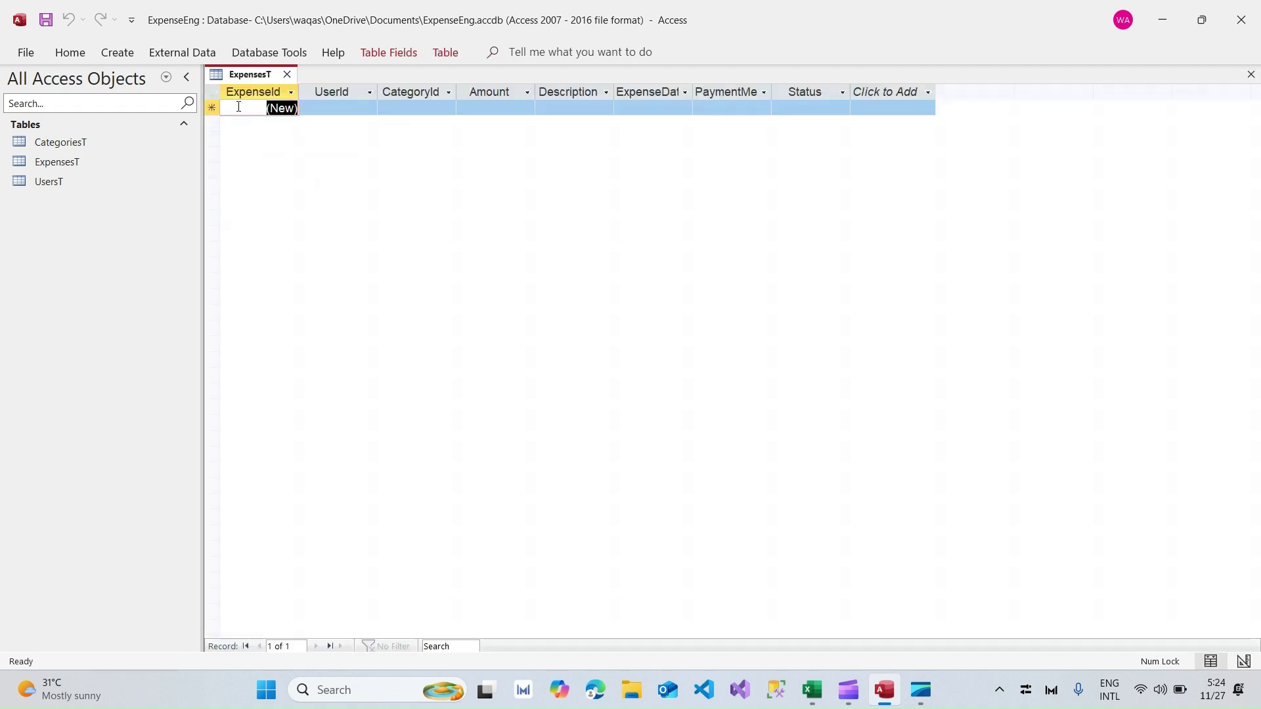
# Change the font of the ExpensesT datasheet to Calibri.
pyautogui.click(82, 53)
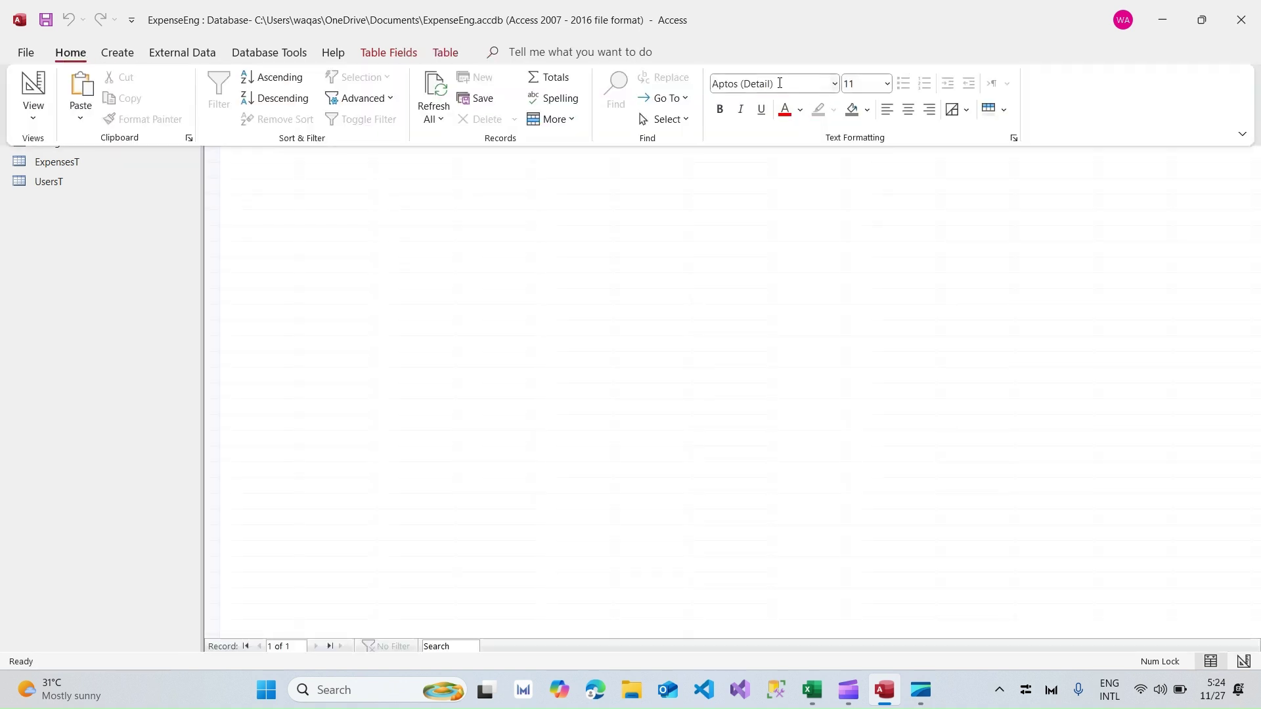
pyautogui.click(780, 82)
pyautogui.write('Ca')
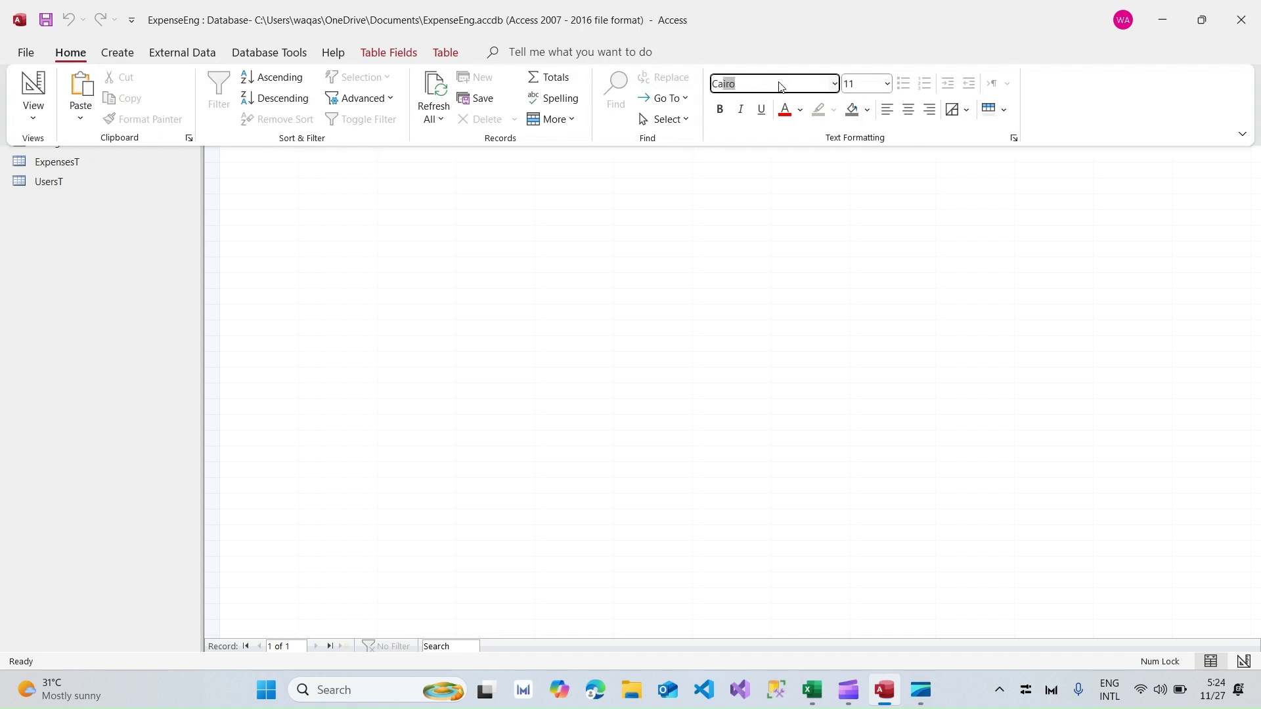
pyautogui.write('l')
pyautogui.press('Tab')
pyautogui.press('Return')
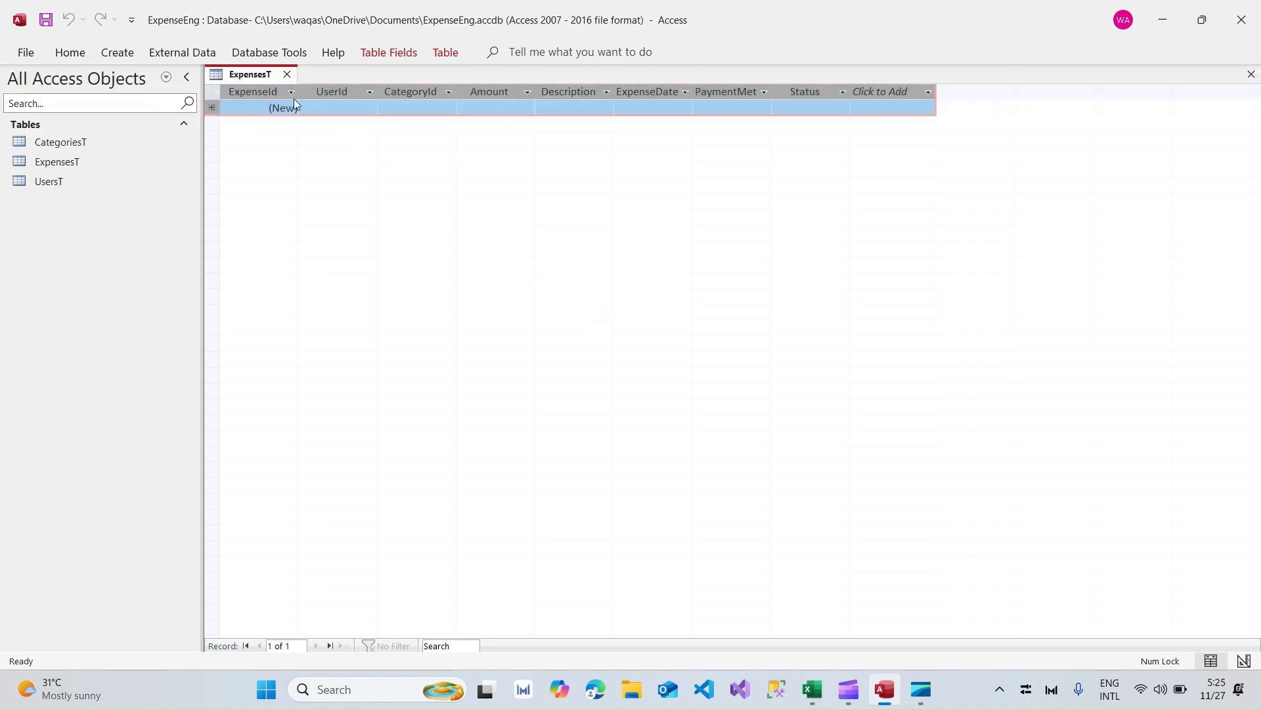
# Switch to the Excel plan and select the word Budgets in the "4. Budgets Table" heading.
pyautogui.hotkey('alt', 'Tab')
pyautogui.scroll(-3, 211, 453)
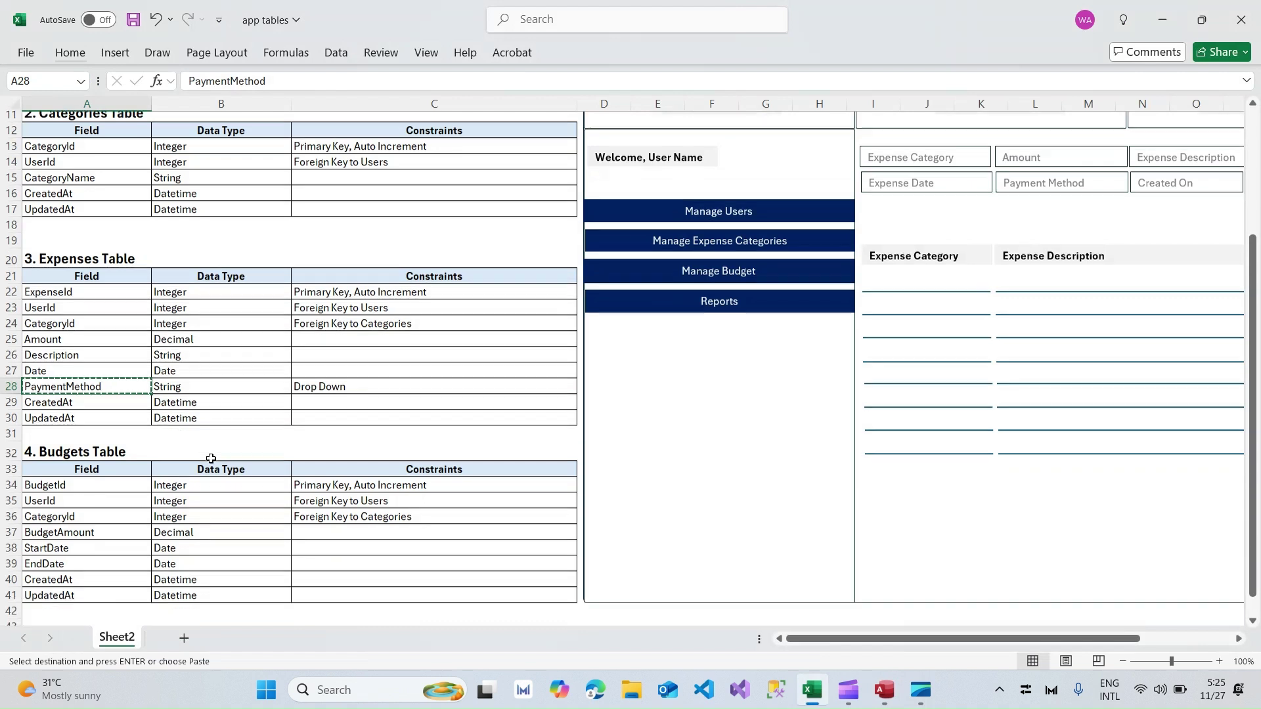
pyautogui.click(52, 339)
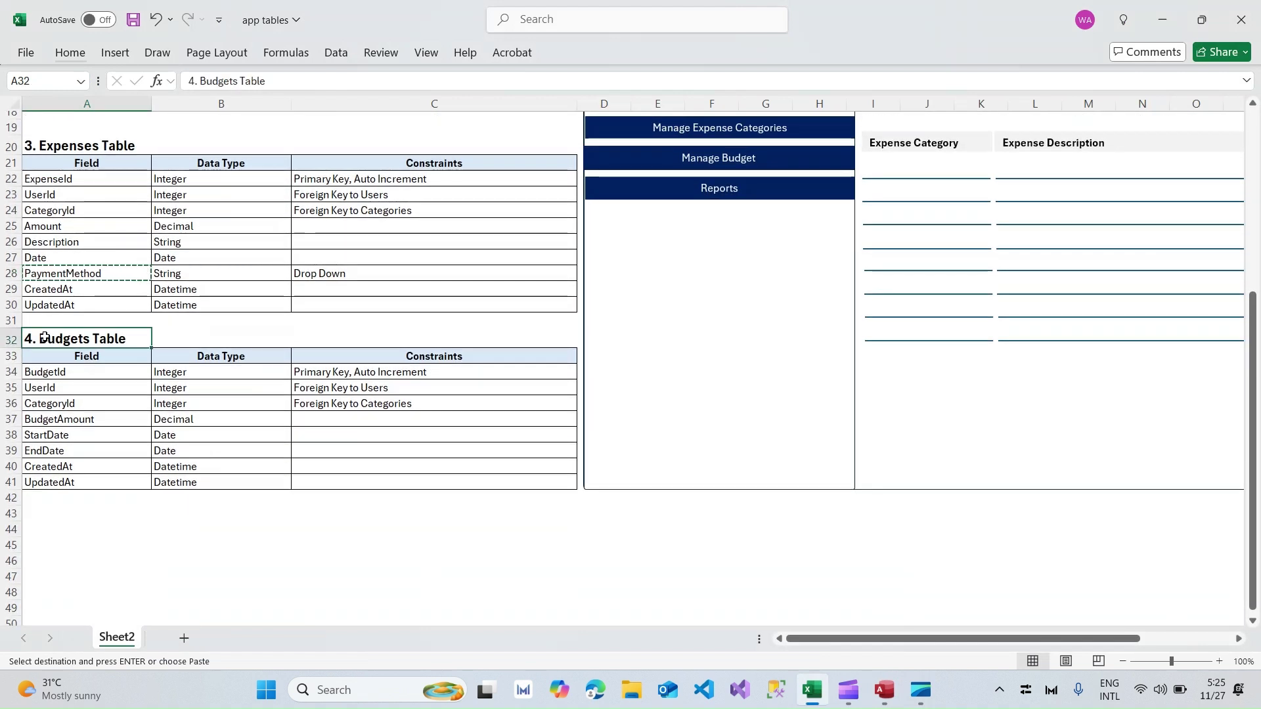
pyautogui.doubleClick(66, 339)
# Switch back to Access, create a new table, and open it in Design view, saving it as BudgetsT.
pyautogui.hotkey('alt', 'Tab')
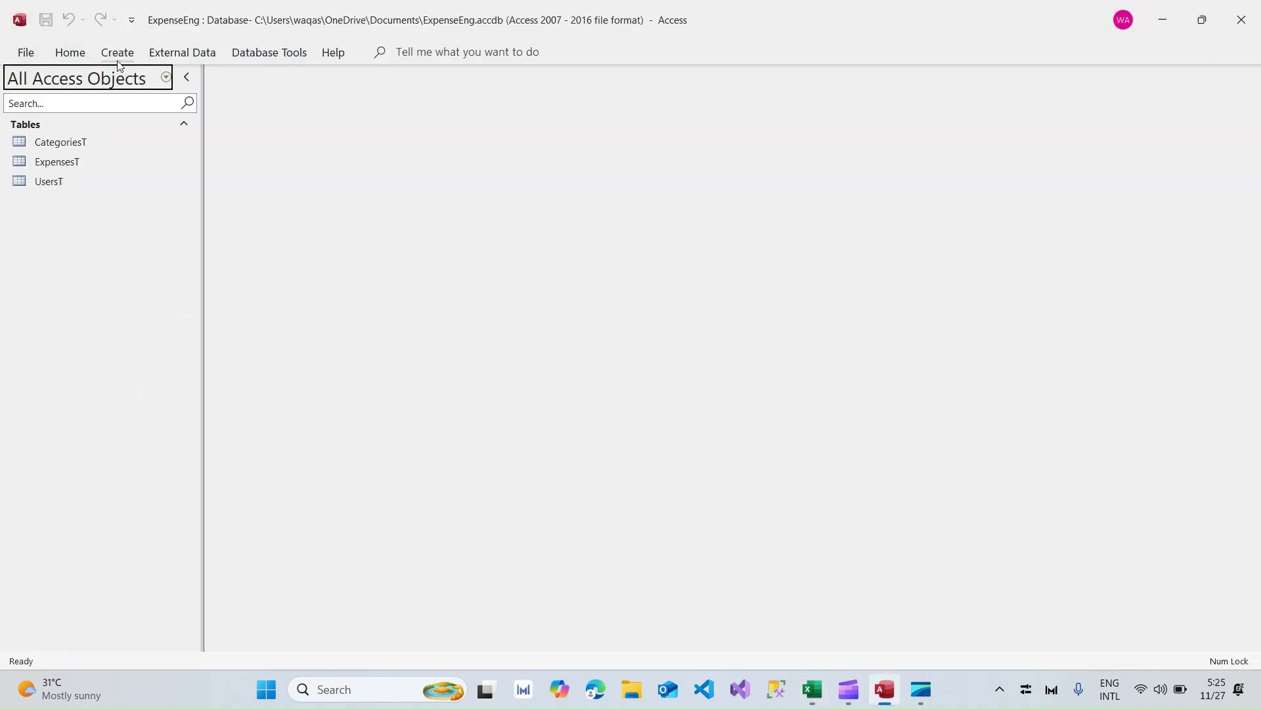
pyautogui.click(118, 54)
pyautogui.click(102, 100)
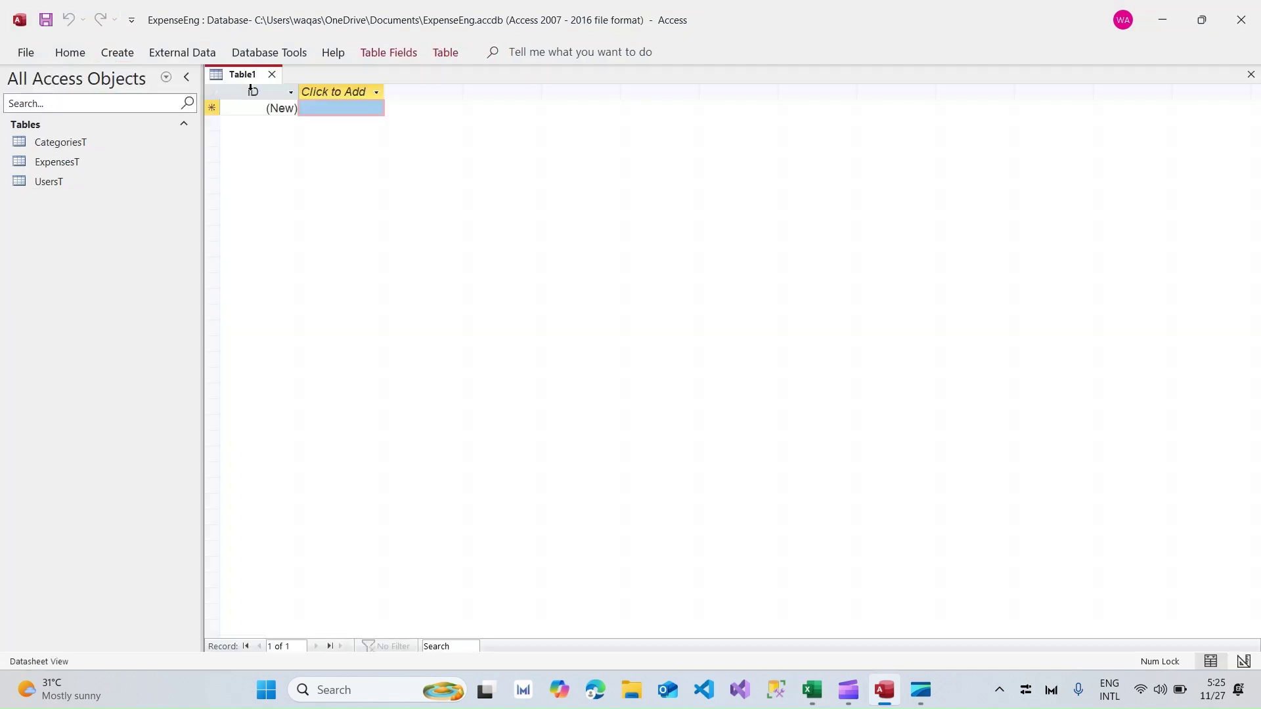
pyautogui.rightClick(250, 76)
pyautogui.click(308, 168)
pyautogui.write('Budgets')
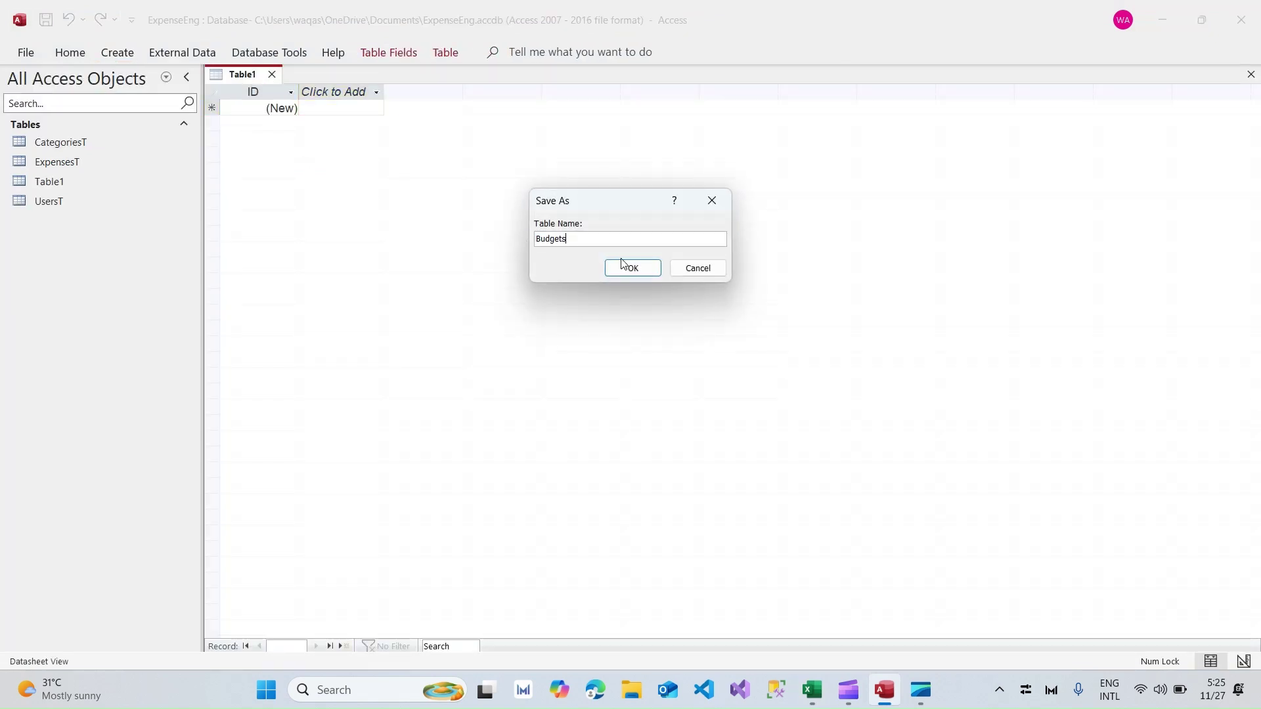
pyautogui.click(623, 264)
# Copy BudgetId from the Excel plan and use it as the name of the AutoNumber primary key field in BudgetsT.
pyautogui.hotkey('alt', 'Tab')
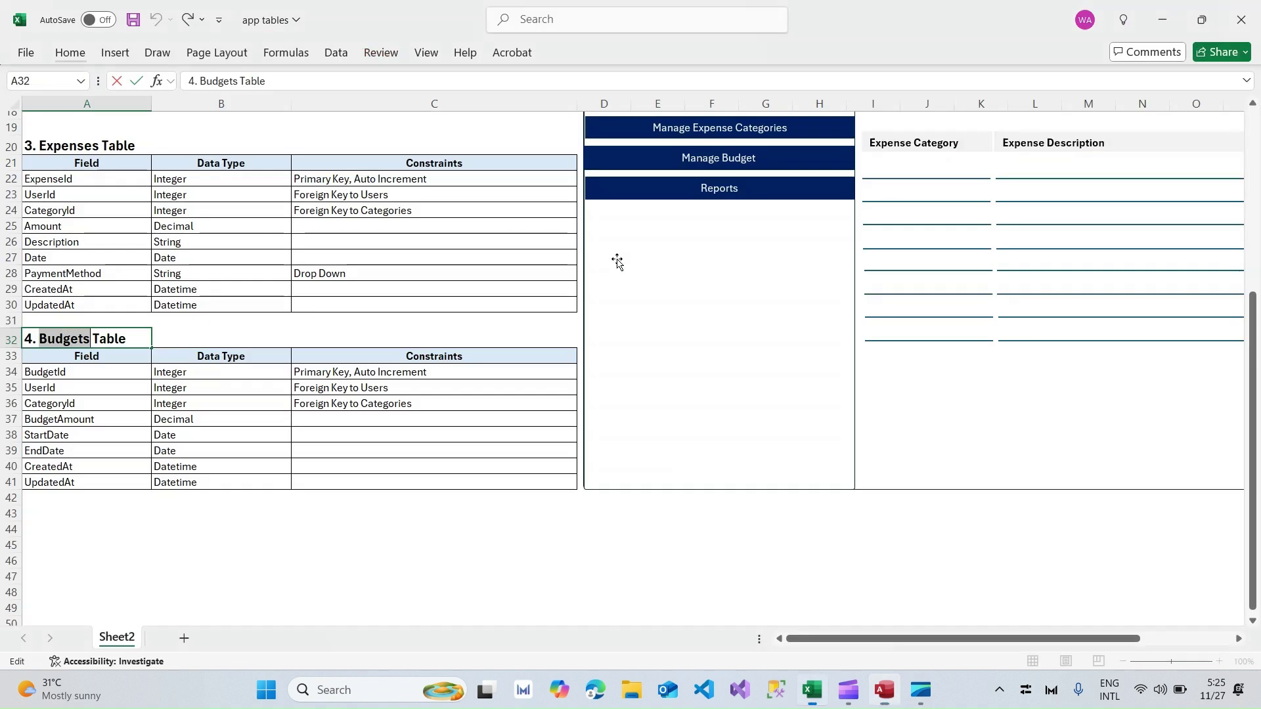
pyautogui.press('Return')
pyautogui.press('Down')
pyautogui.hotkey('ctrl', 'c')
pyautogui.hotkey('alt', 'Tab')
pyautogui.hotkey('ctrl', 'v')
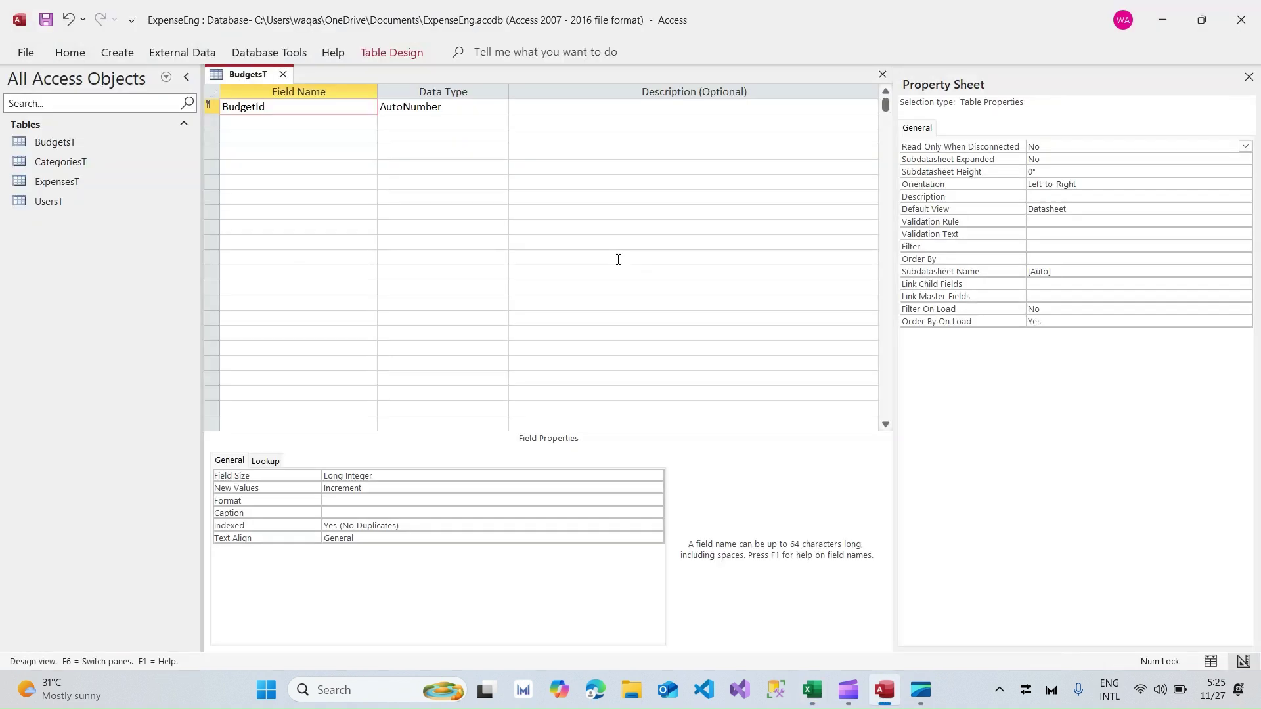
# Copy UserId from the Excel plan and add it below BudgetId in BudgetsT with the Number data type.
pyautogui.press('Down')
pyautogui.hotkey('alt', 'Tab')
pyautogui.press('Down')
pyautogui.hotkey('ctrl', 'c')
pyautogui.hotkey('alt', 'Tab')
pyautogui.hotkey('ctrl', 'v')
pyautogui.press('Tab')
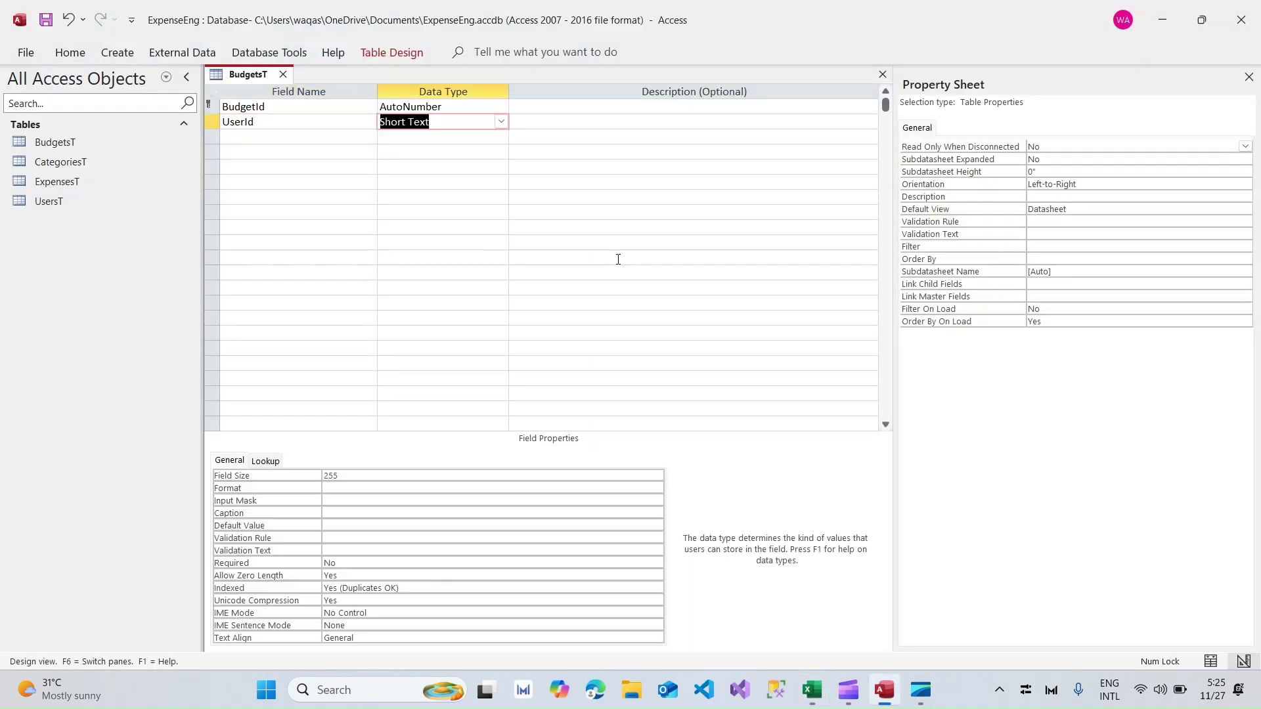
pyautogui.write('n')
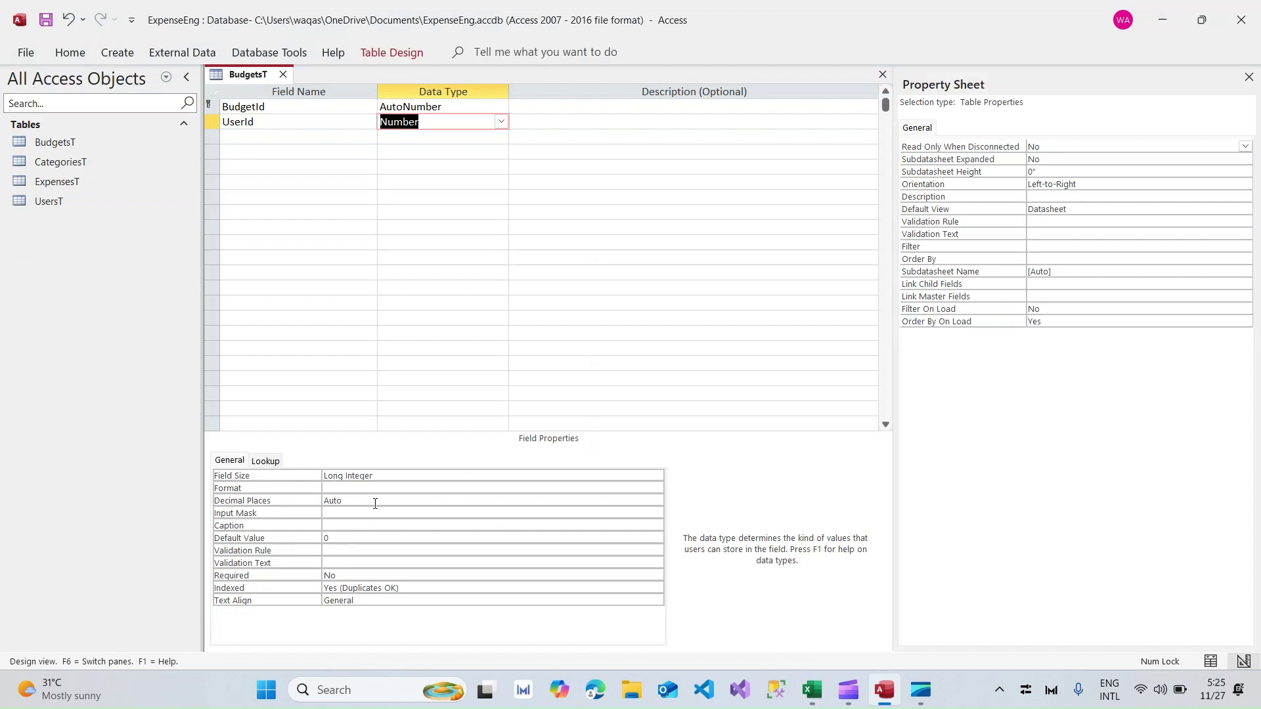
# Set the UserId field's decimal places to 0 and clear its default value.
pyautogui.click(375, 502)
pyautogui.write('0')
pyautogui.press('Tab')
pyautogui.press('Tab')
pyautogui.press('Tab')
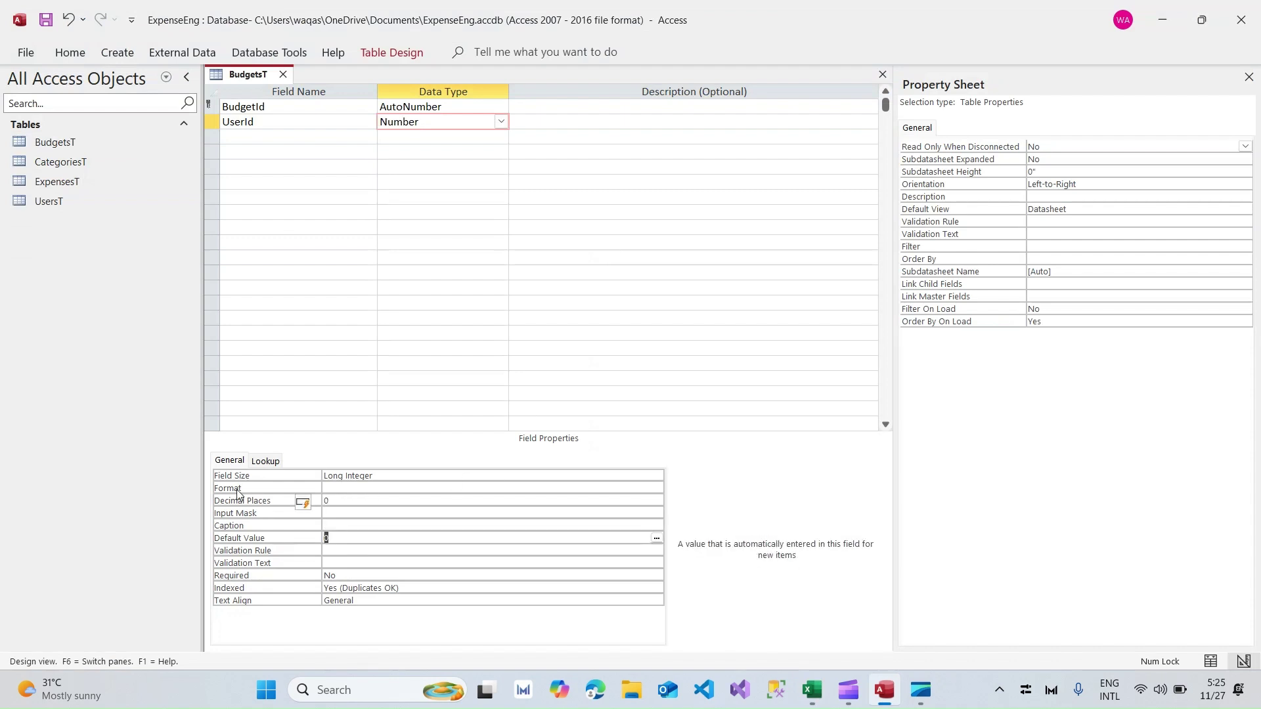
pyautogui.press('BackSpace')
pyautogui.press('Tab')
# Copy CategoryId from the Excel plan and add it below UserId in BudgetsT with the Number data type.
pyautogui.hotkey('alt', 'Tab')
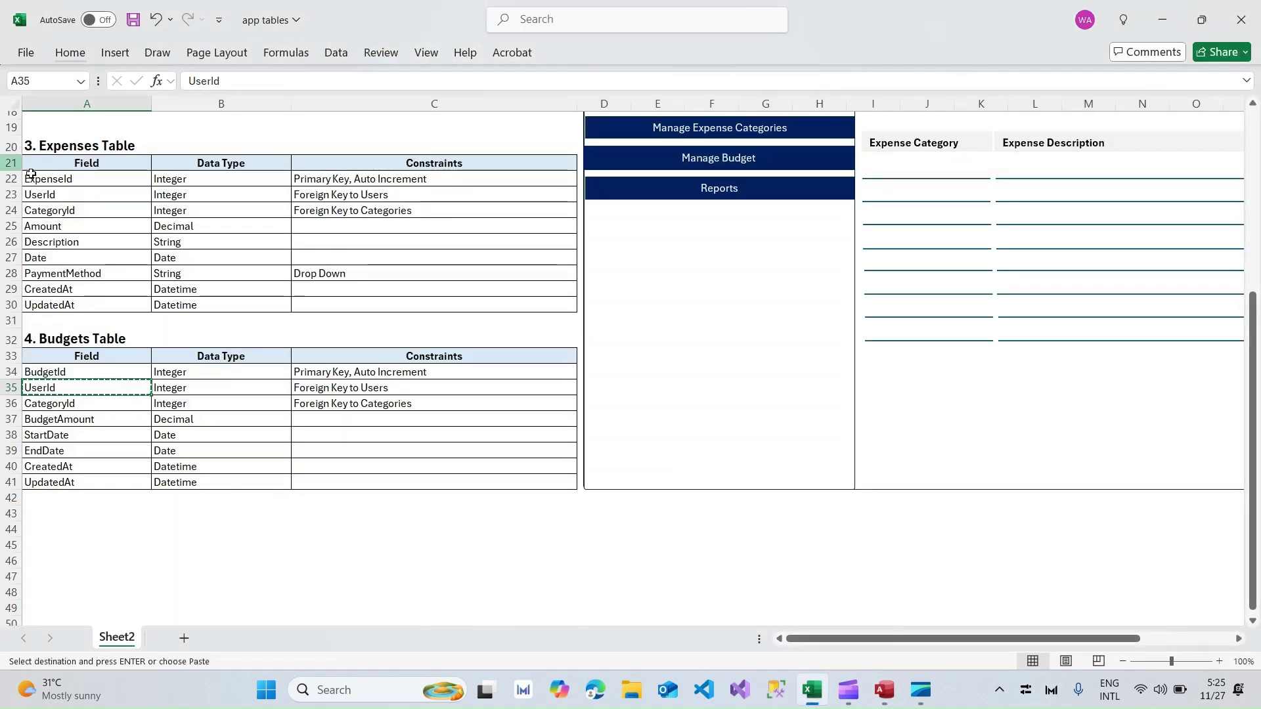
pyautogui.click(92, 406)
pyautogui.hotkey('alt', 'Tab')
pyautogui.click(258, 137)
pyautogui.write('CategoryId')
pyautogui.press('Tab')
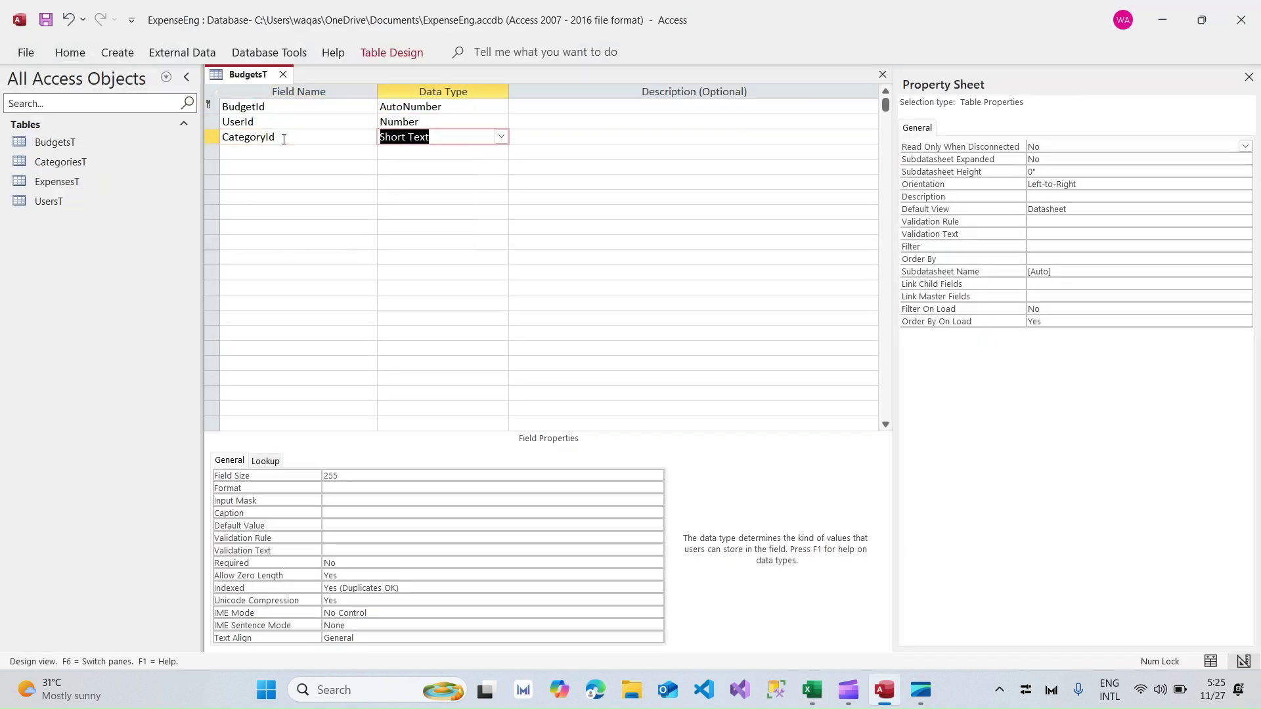
pyautogui.write('n')
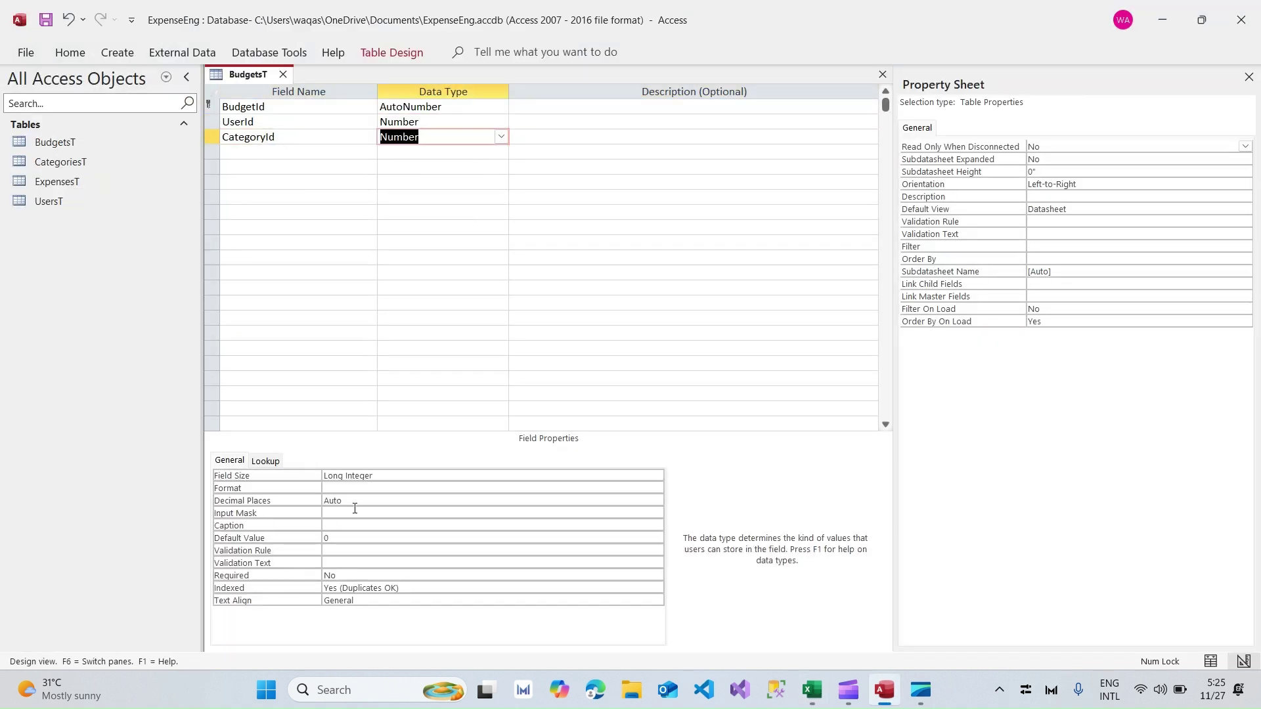
# Set the CategoryId field's decimal places to 0 and clear its default value.
pyautogui.click(259, 497)
pyautogui.press('Down')
pyautogui.press('Down')
pyautogui.press('Down')
pyautogui.press('Down')
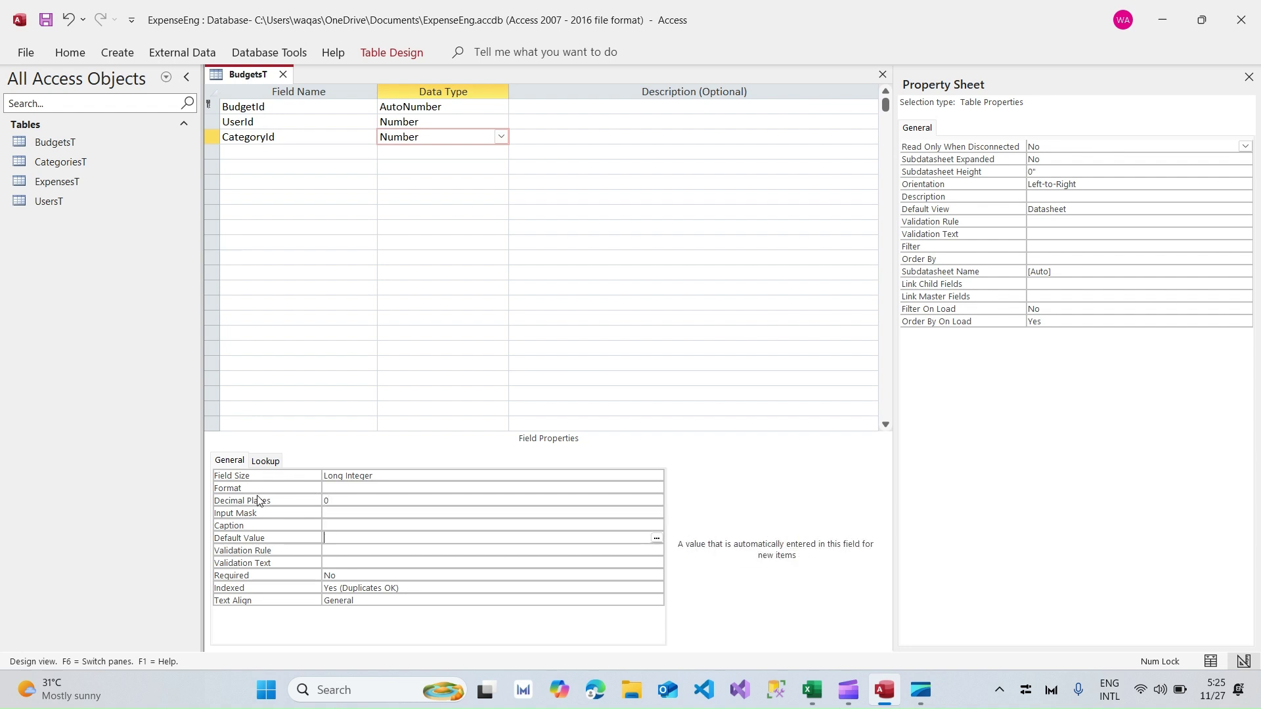
# Copy BudgetAmount from the Excel plan and add it below CategoryId in BudgetsT with the Currency data type.
pyautogui.hotkey('alt', 'Tab')
pyautogui.press('Down')
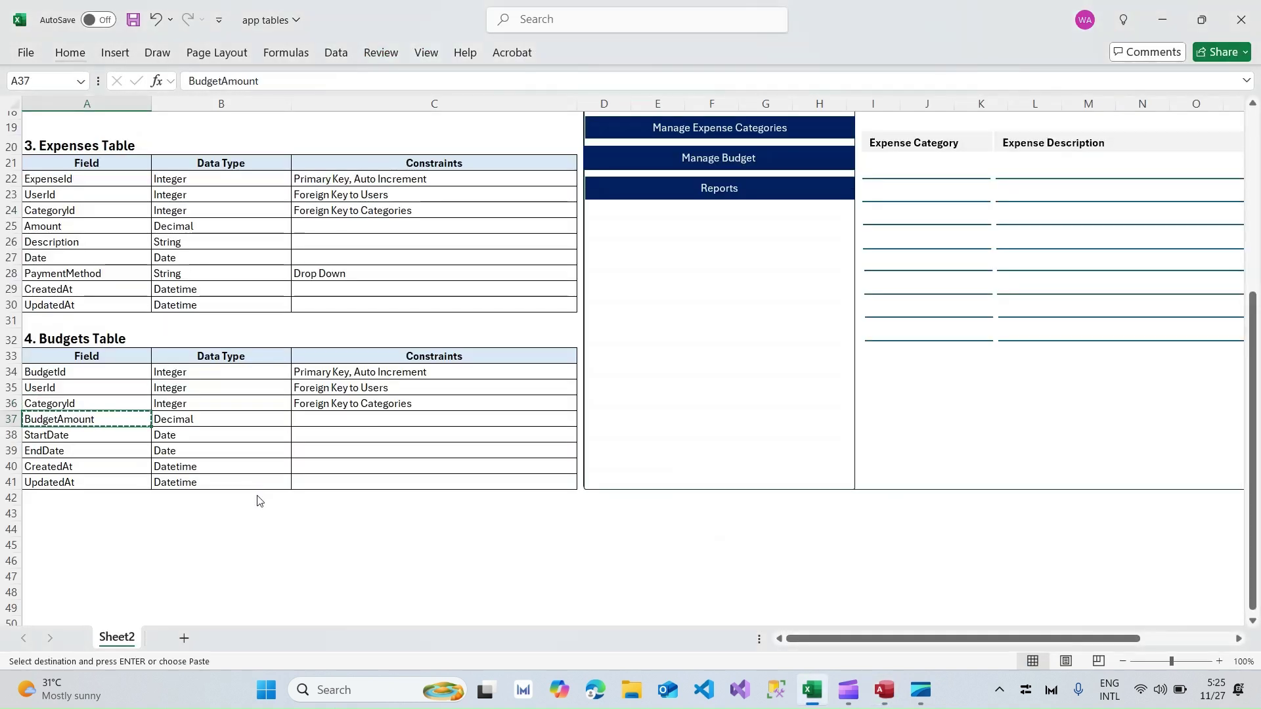
pyautogui.hotkey('alt', 'Tab')
pyautogui.click(265, 153)
pyautogui.hotkey('ctrl', 'v')
pyautogui.press('Tab')
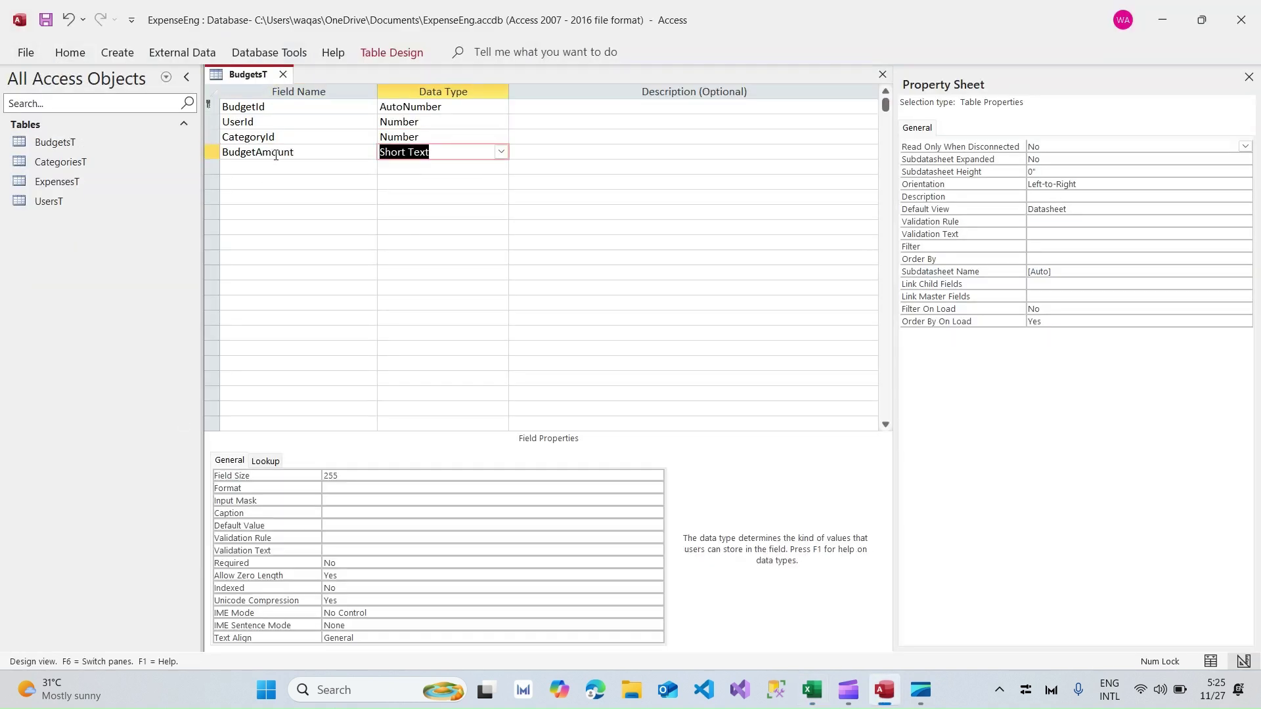
pyautogui.write('Currency')
pyautogui.press('Tab')
pyautogui.hotkey('shift', 'Tab')
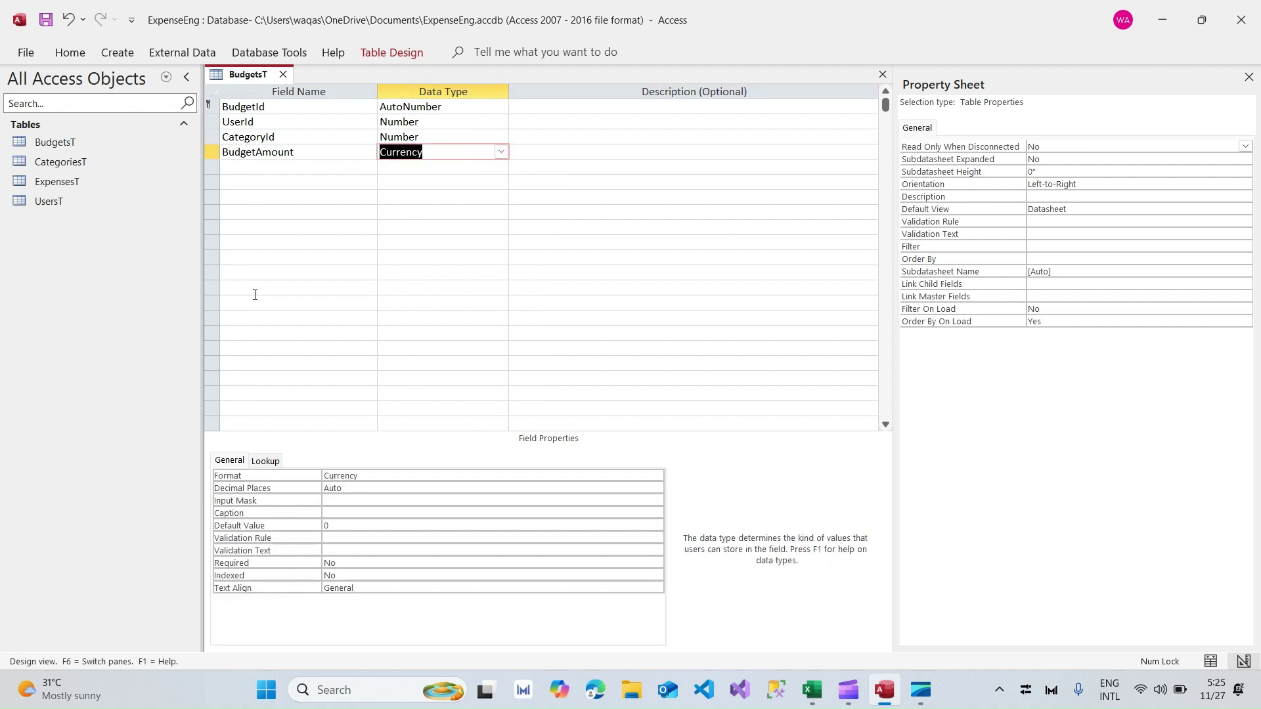
# Set the BudgetAmount field's decimal places to 2 and clear its default value.
pyautogui.click(297, 486)
pyautogui.write('2')
pyautogui.press('Return')
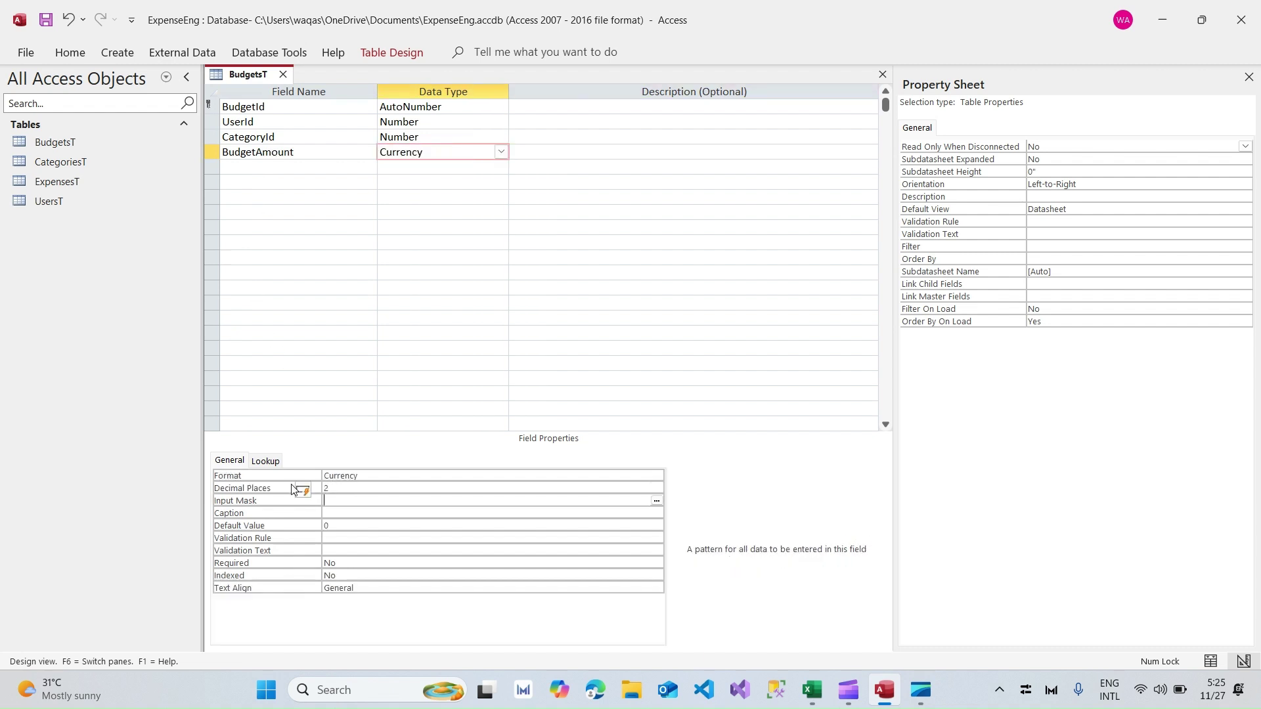
pyautogui.press('Return')
pyautogui.press('Return')
pyautogui.press('BackSpace')
pyautogui.press('Return')
# Check the StartDate and EndDate rows in the Excel plan and add a CY field below BudgetAmount with the Number data type.
pyautogui.hotkey('alt', 'Tab')
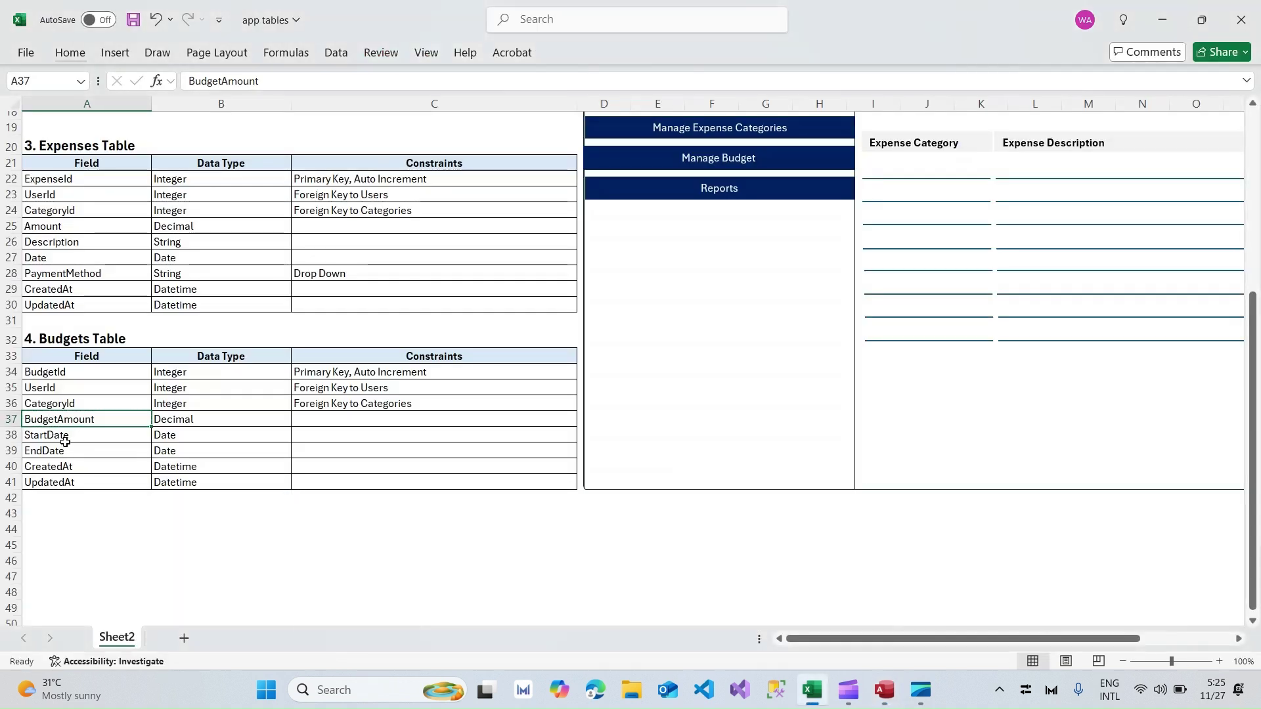
pyautogui.moveTo(65, 440); pyautogui.dragTo(170, 448)
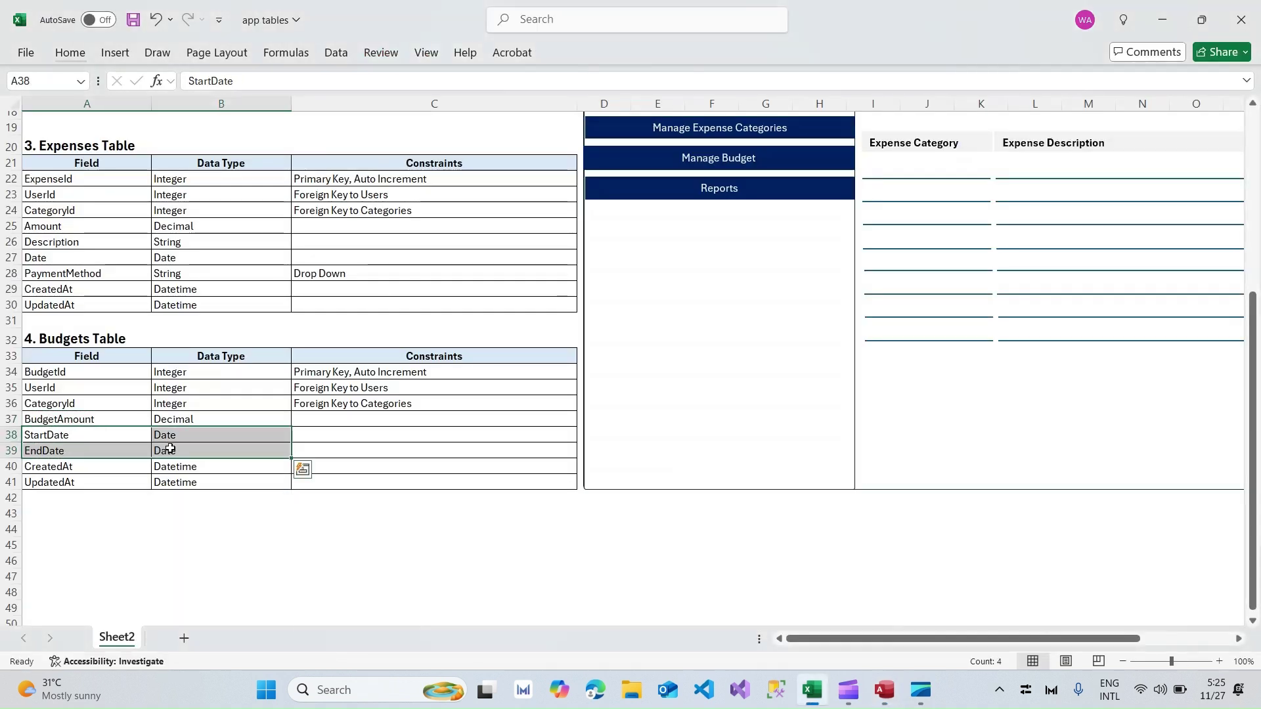
pyautogui.hotkey('alt', 'Tab')
pyautogui.click(256, 168)
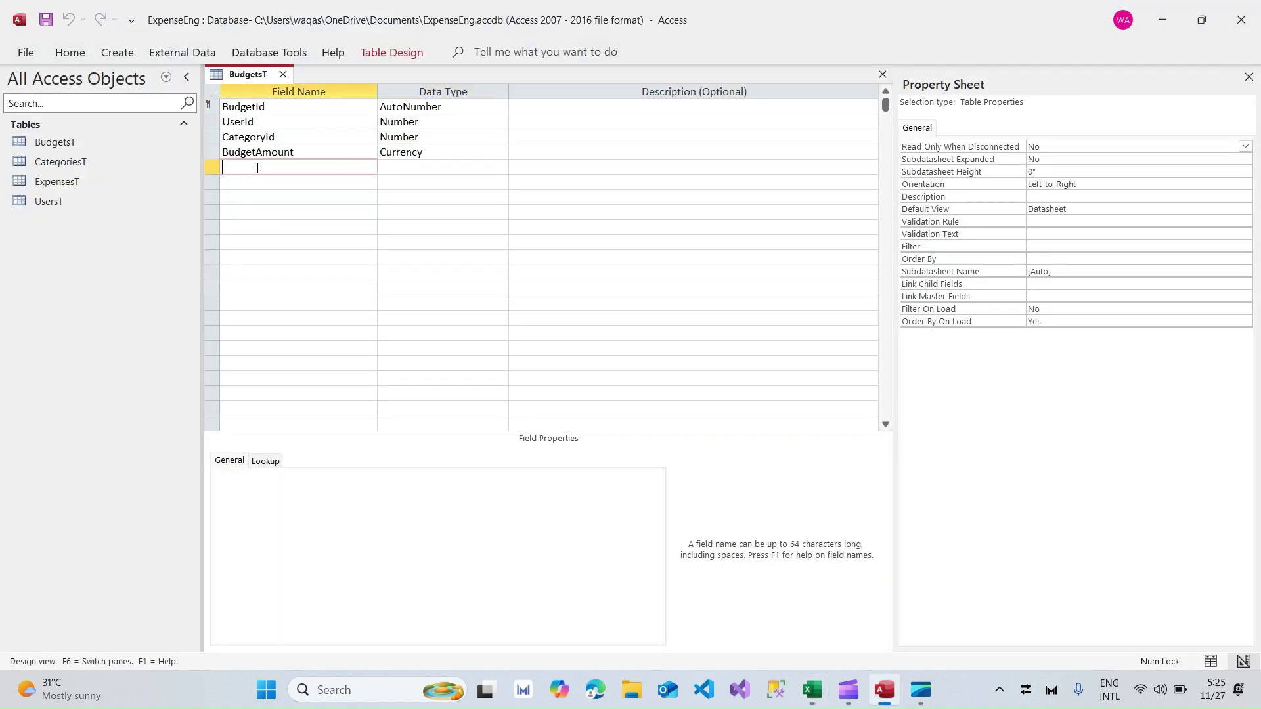
pyautogui.write('CY')
pyautogui.press('Tab')
pyautogui.write('nu')
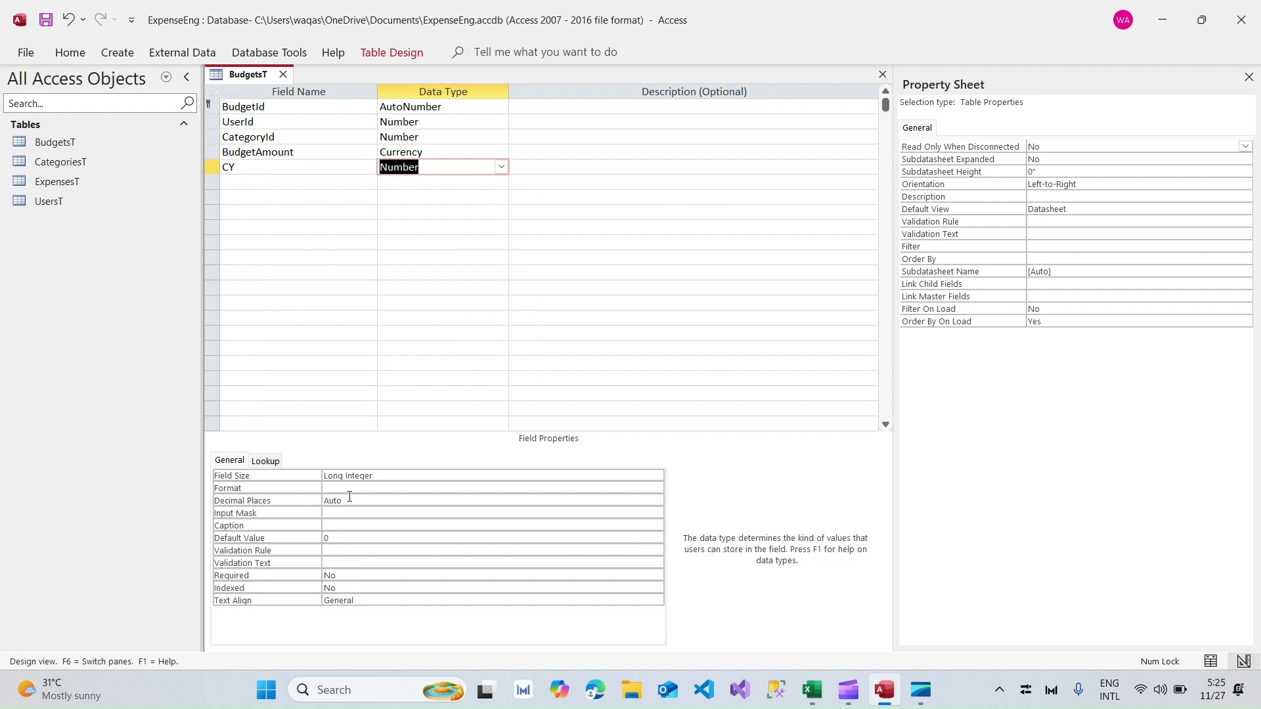
# Set the CY field's decimal places to 0 and clear its default value.
pyautogui.click(301, 498)
pyautogui.write('0')
pyautogui.press('Return')
pyautogui.press('Return')
pyautogui.press('Return')
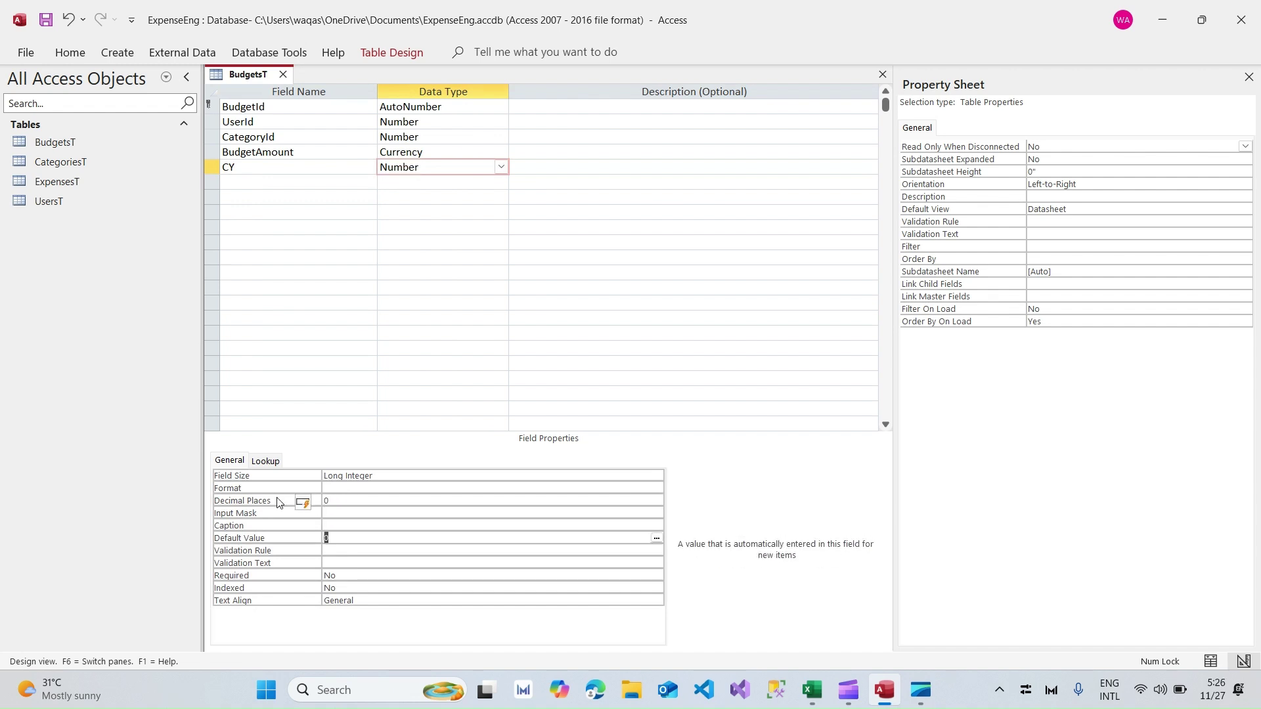
pyautogui.press('Delete')
pyautogui.press('Return')
# Add a Status field below CY in BudgetsT with the Date/Time data type and the Short Date format.
pyautogui.hotkey('alt', 'Tab')
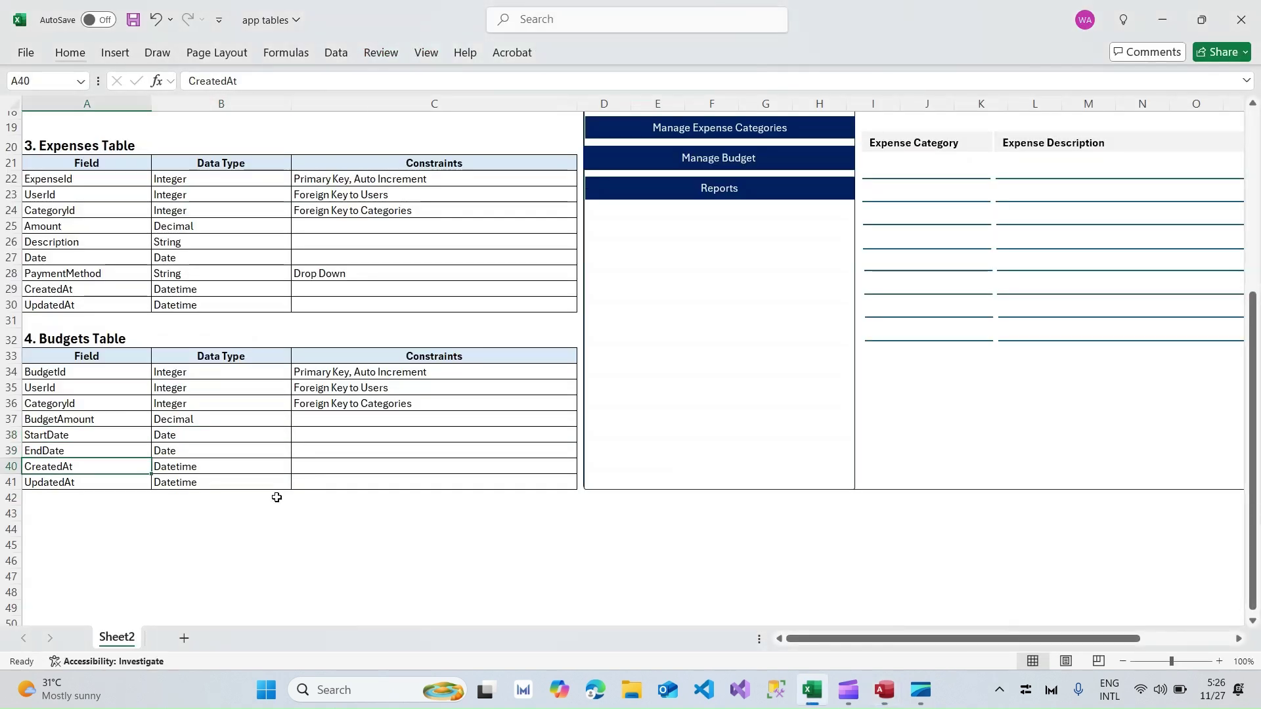
pyautogui.hotkey('alt', 'Tab')
pyautogui.click(301, 182)
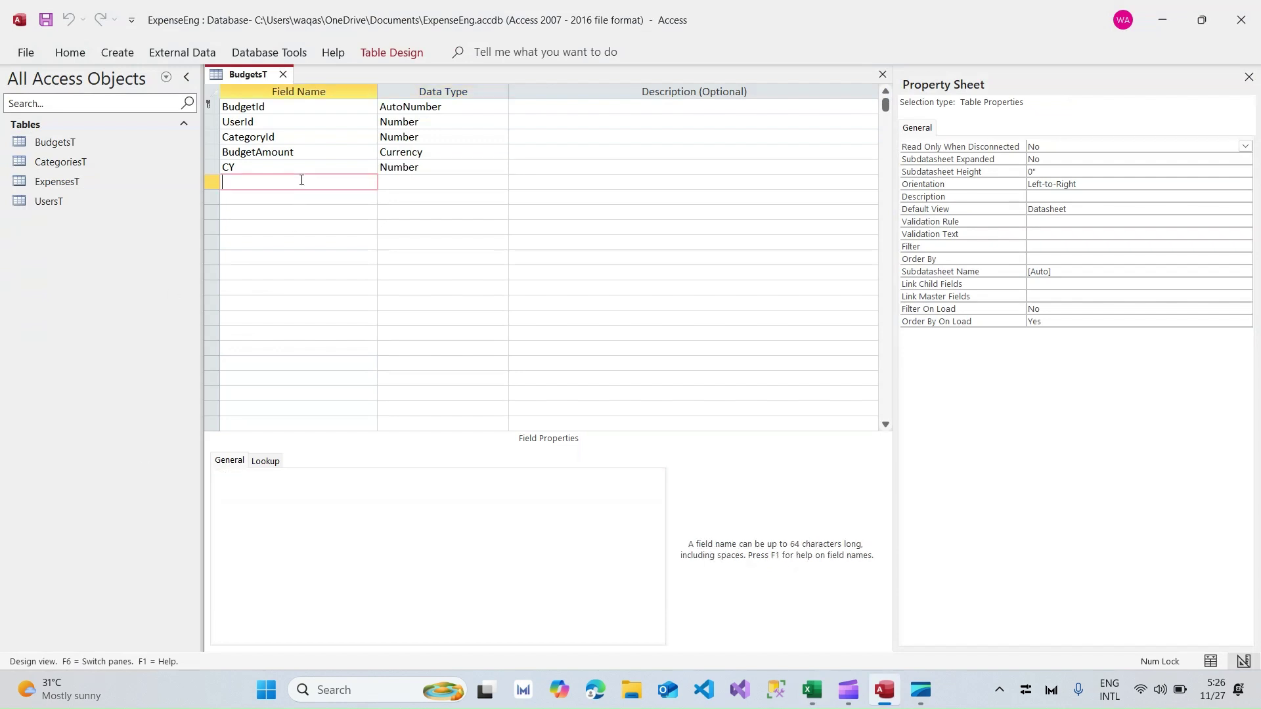
pyautogui.write('Status')
pyautogui.press('Tab')
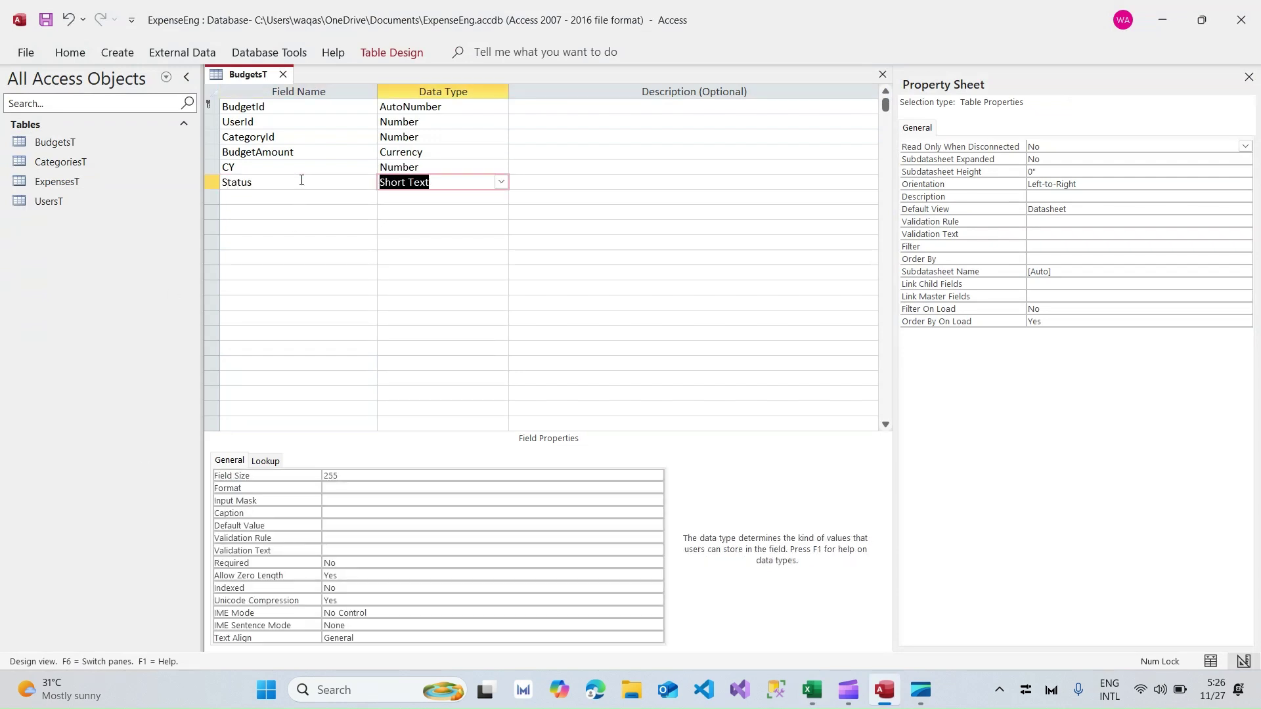
pyautogui.write('date/Time')
pyautogui.press('Tab')
pyautogui.hotkey('shift', 'Tab')
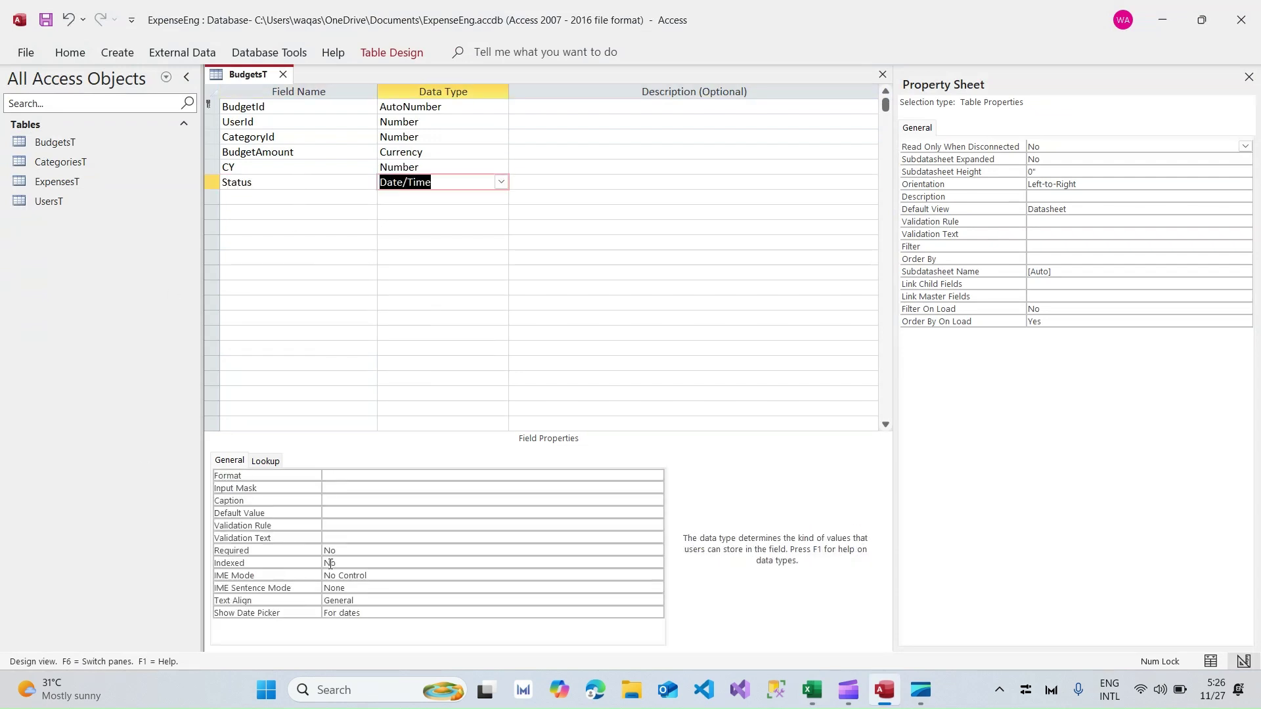
pyautogui.click(350, 478)
pyautogui.write('short date')
pyautogui.press('Tab')
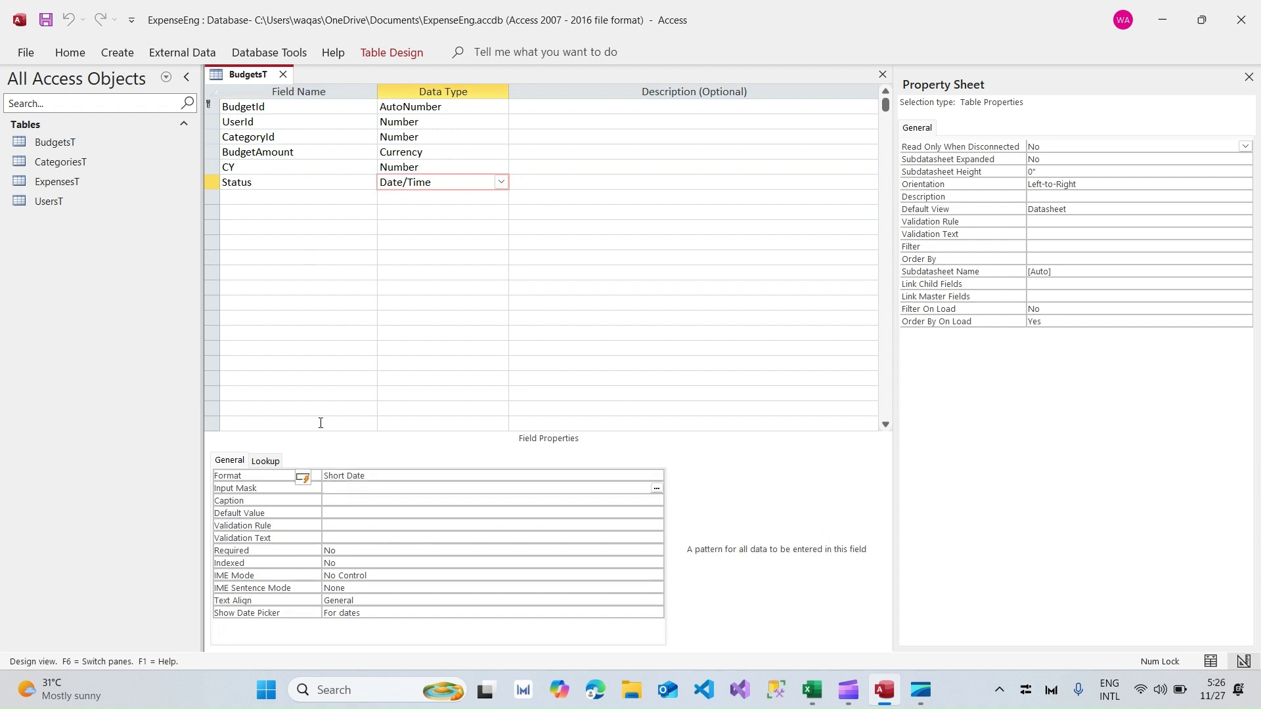
# Switch BudgetsT to Datasheet View and set the datasheet's font to Calibri.
pyautogui.rightClick(244, 77)
pyautogui.press('Escape')
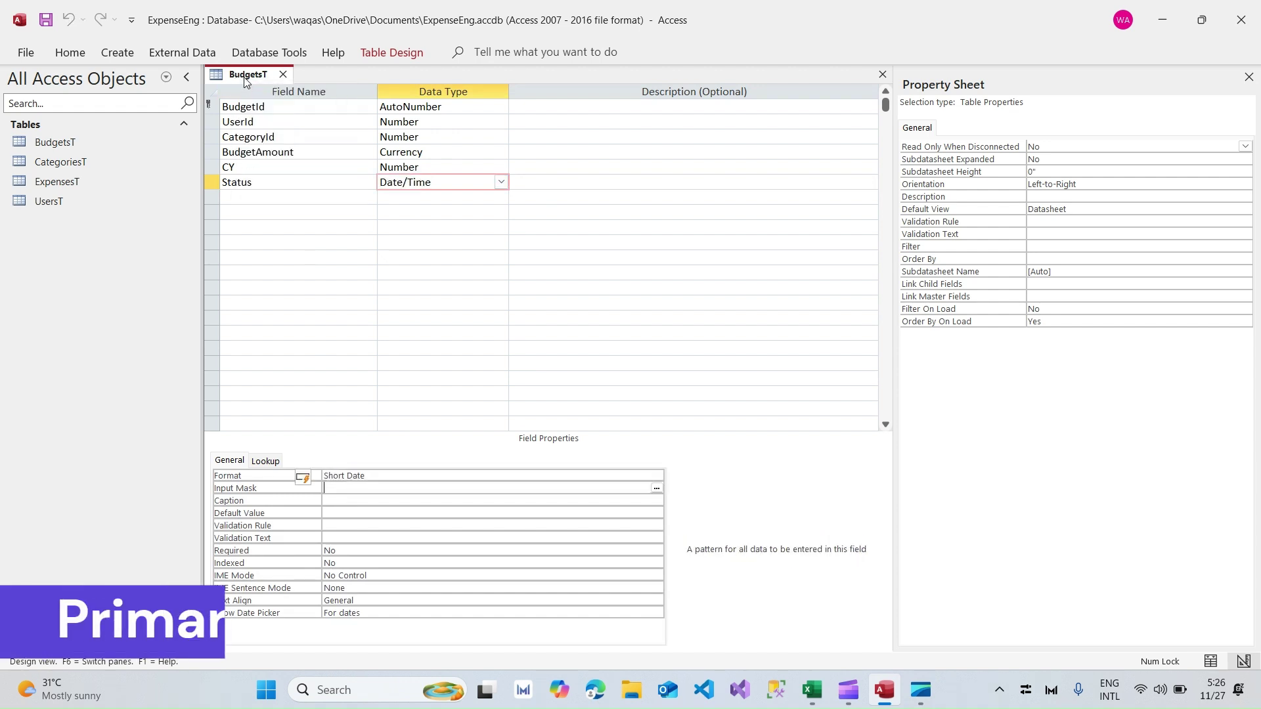
pyautogui.rightClick(244, 77)
pyautogui.click(303, 189)
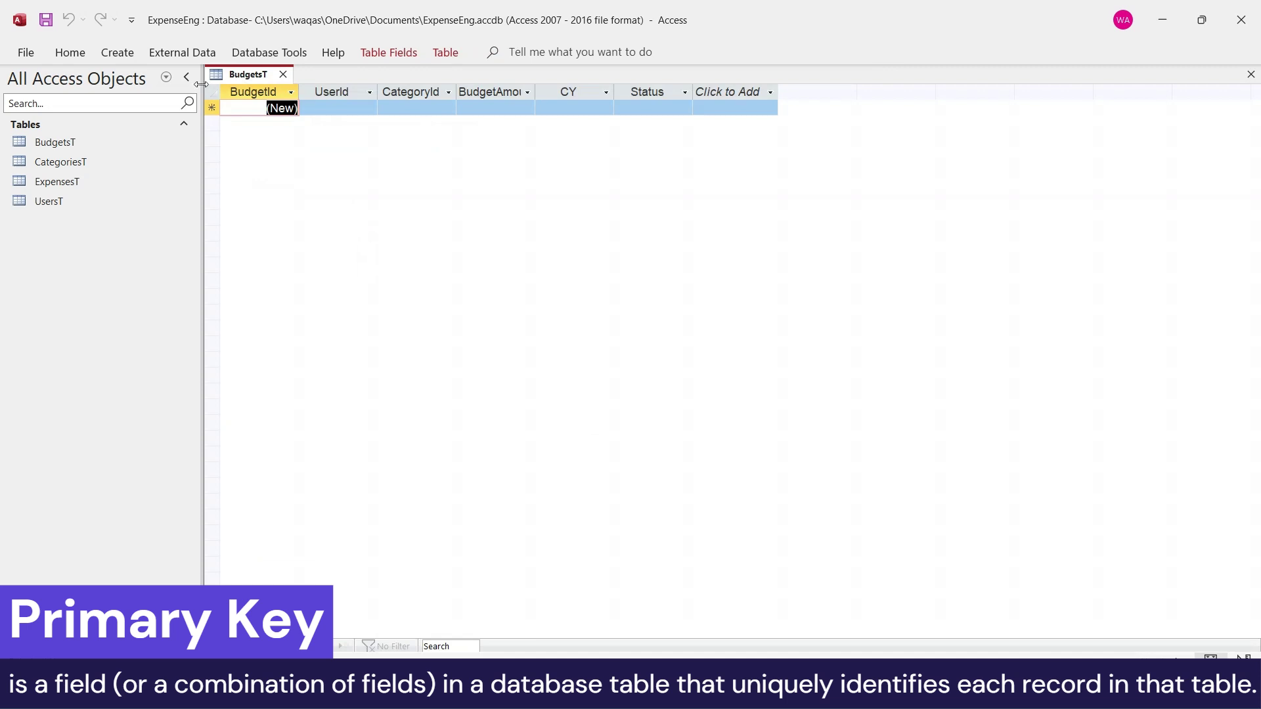
pyautogui.click(71, 52)
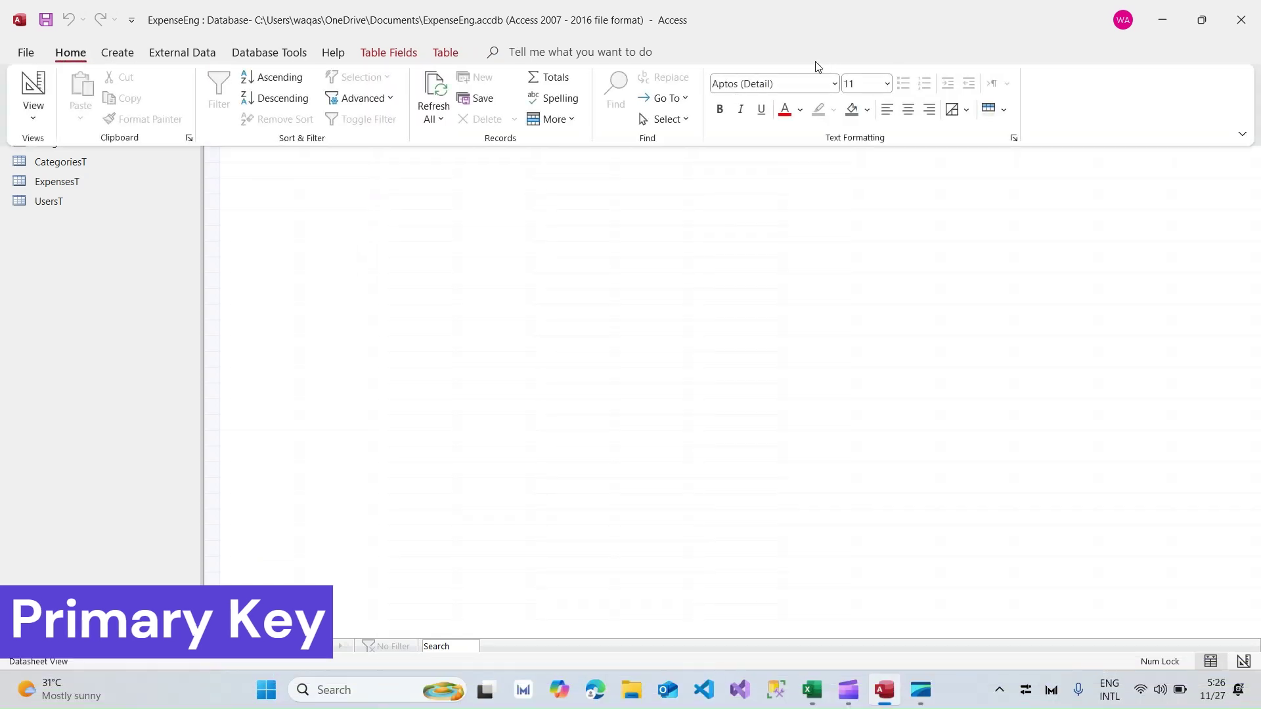
pyautogui.click(788, 83)
pyautogui.write('Calibri')
pyautogui.press('Tab')
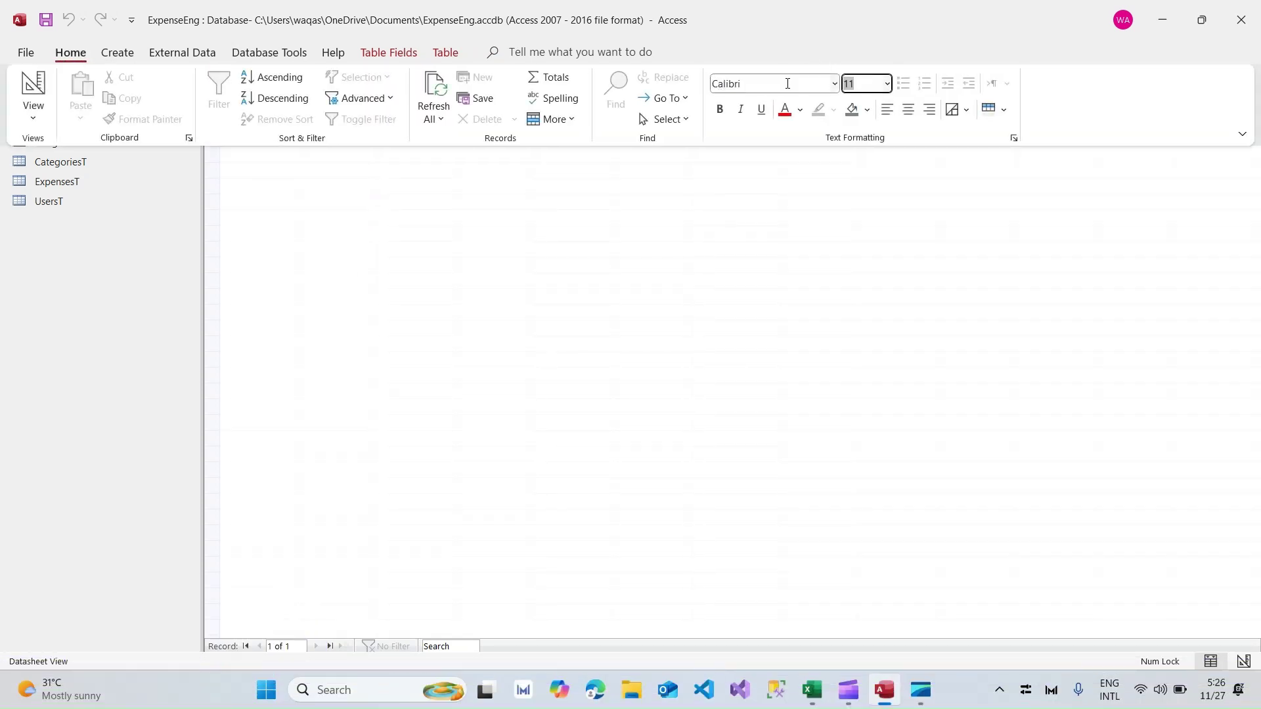
pyautogui.press('Return')
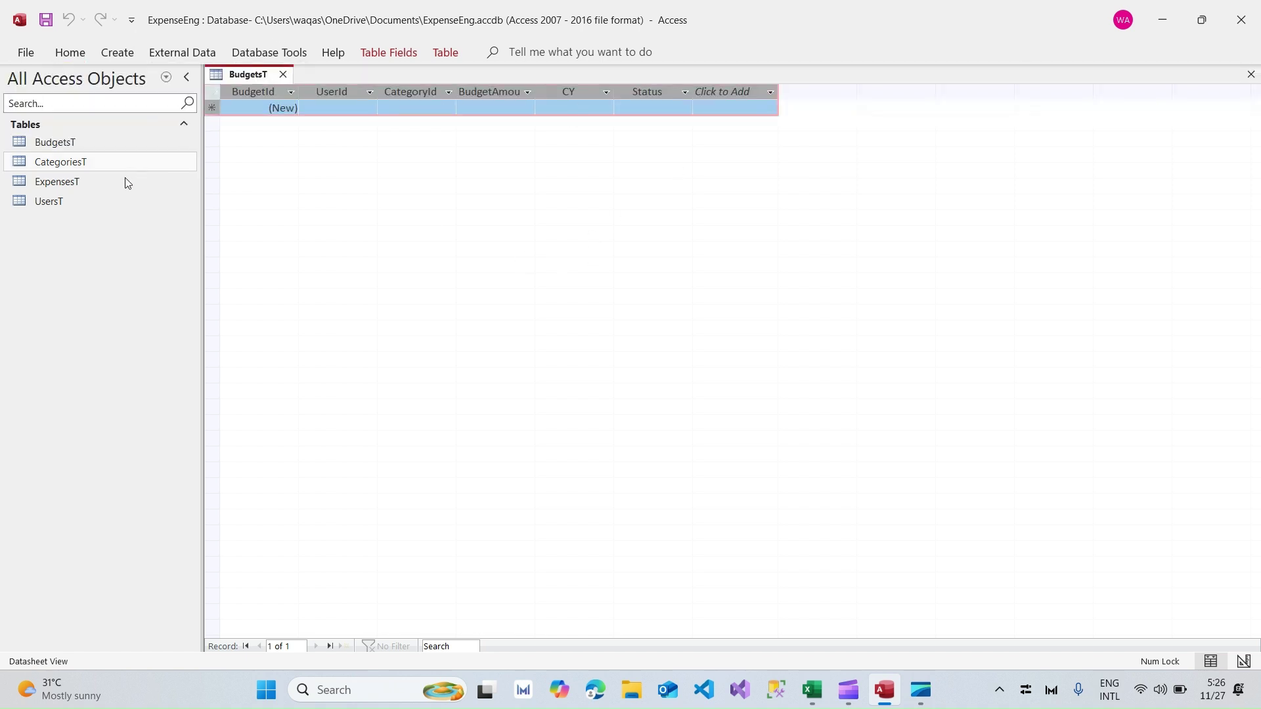
# Open the CategoriesT datasheet, set its font to Calibri and fit its columns to their headings.
pyautogui.doubleClick(88, 183)
pyautogui.doubleClick(84, 161)
pyautogui.doubleClick(68, 142)
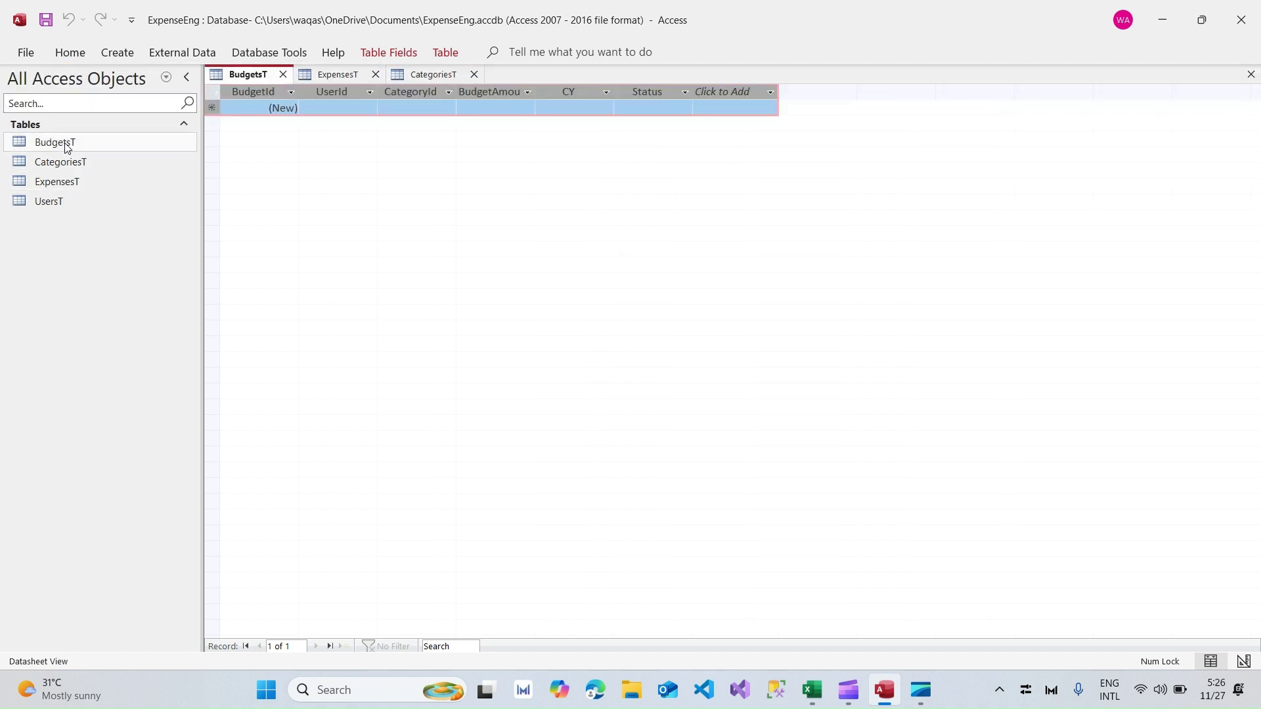
pyautogui.doubleClick(75, 167)
pyautogui.click(205, 96)
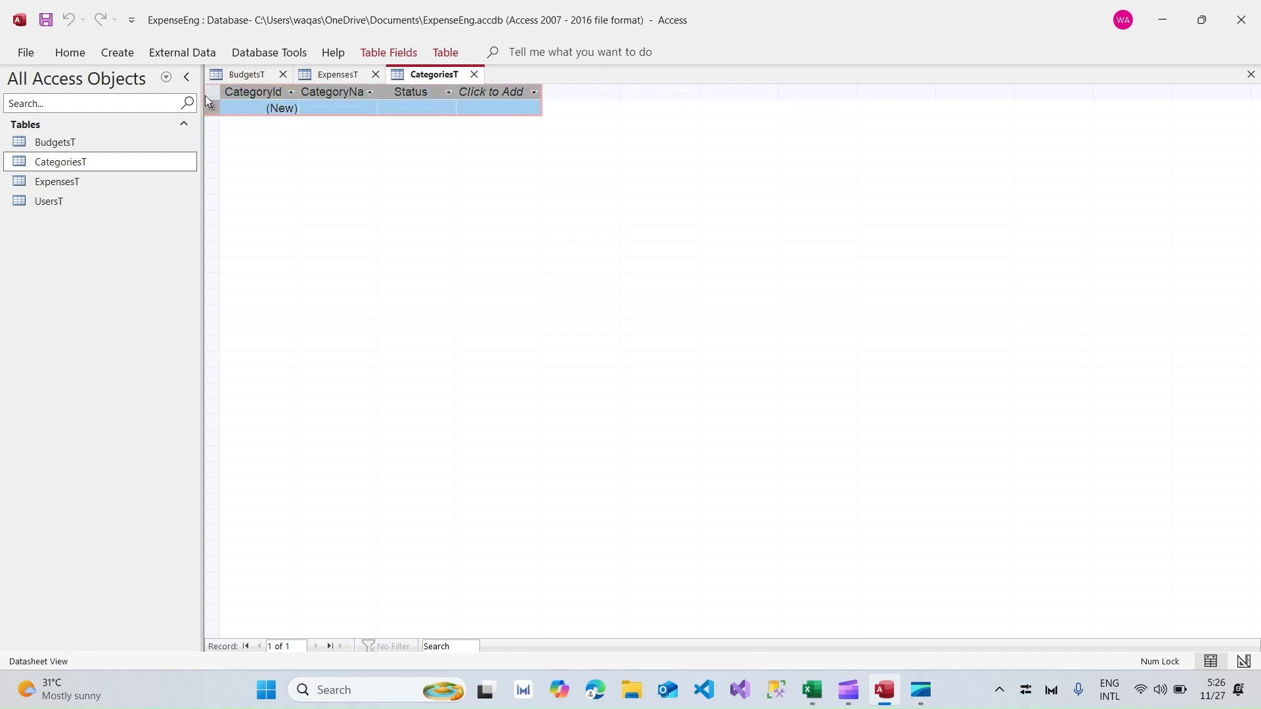
pyautogui.click(82, 57)
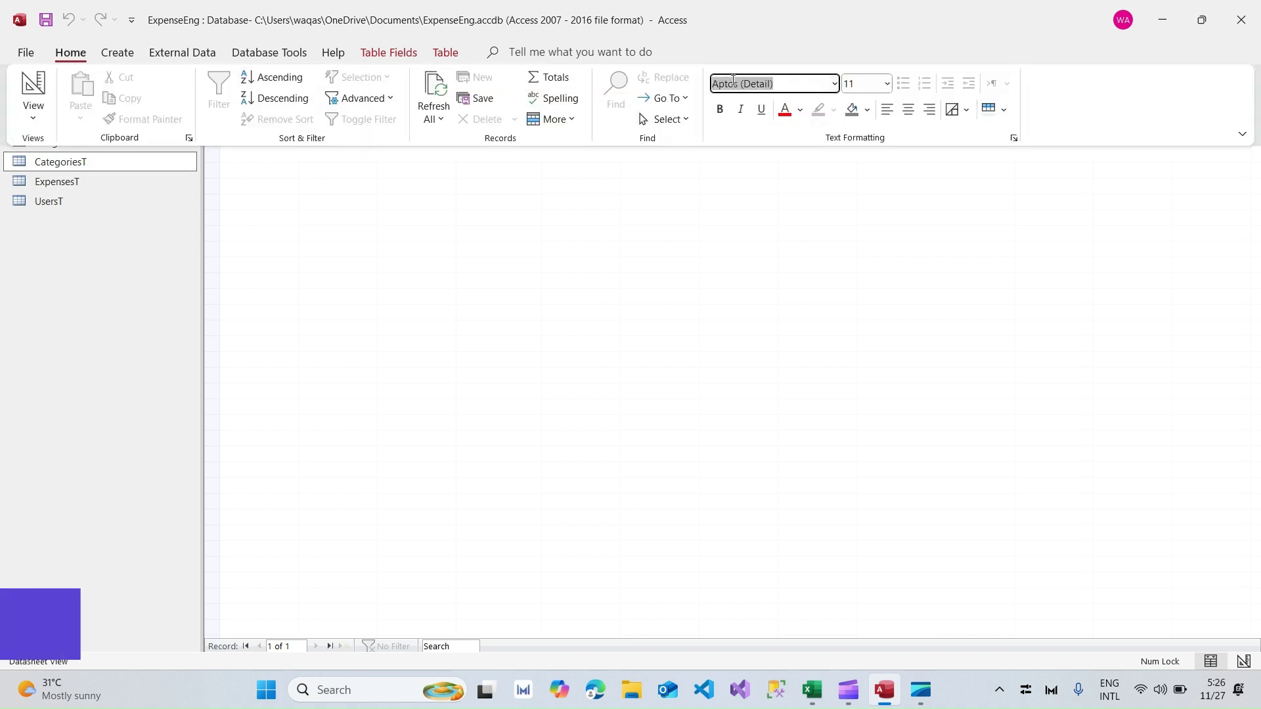
pyautogui.press('Tab')
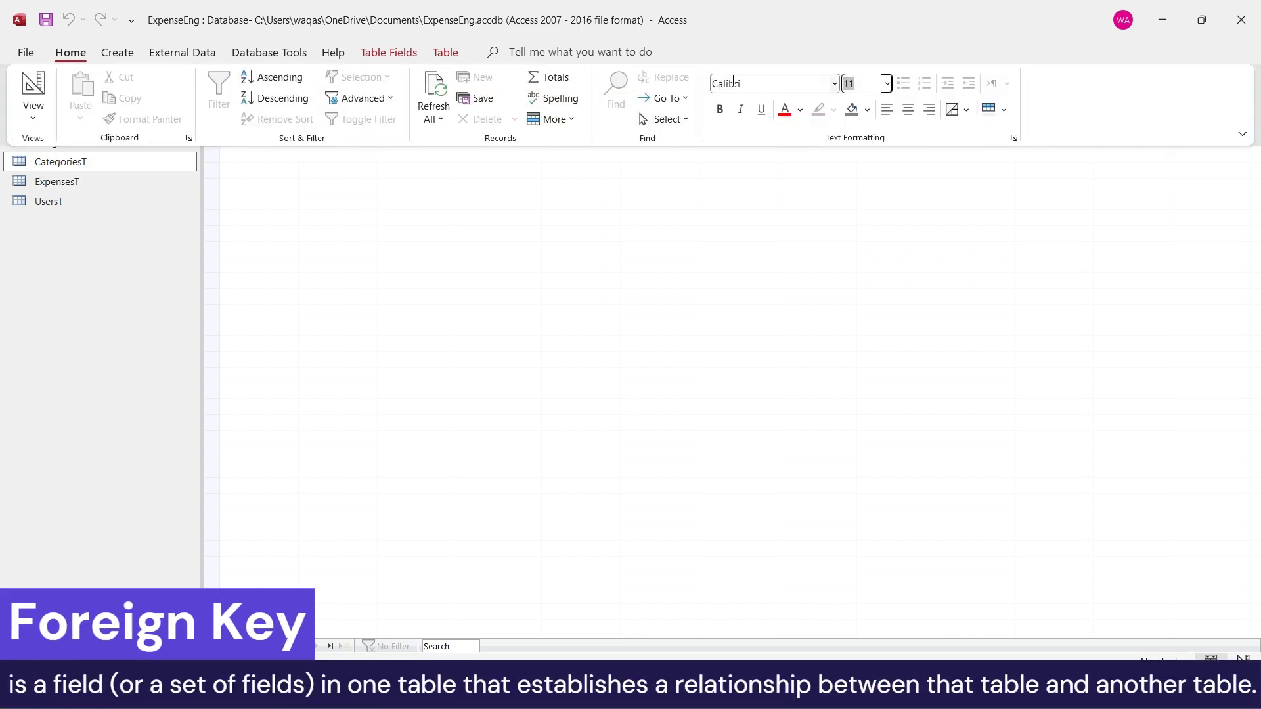
pyautogui.click(404, 358)
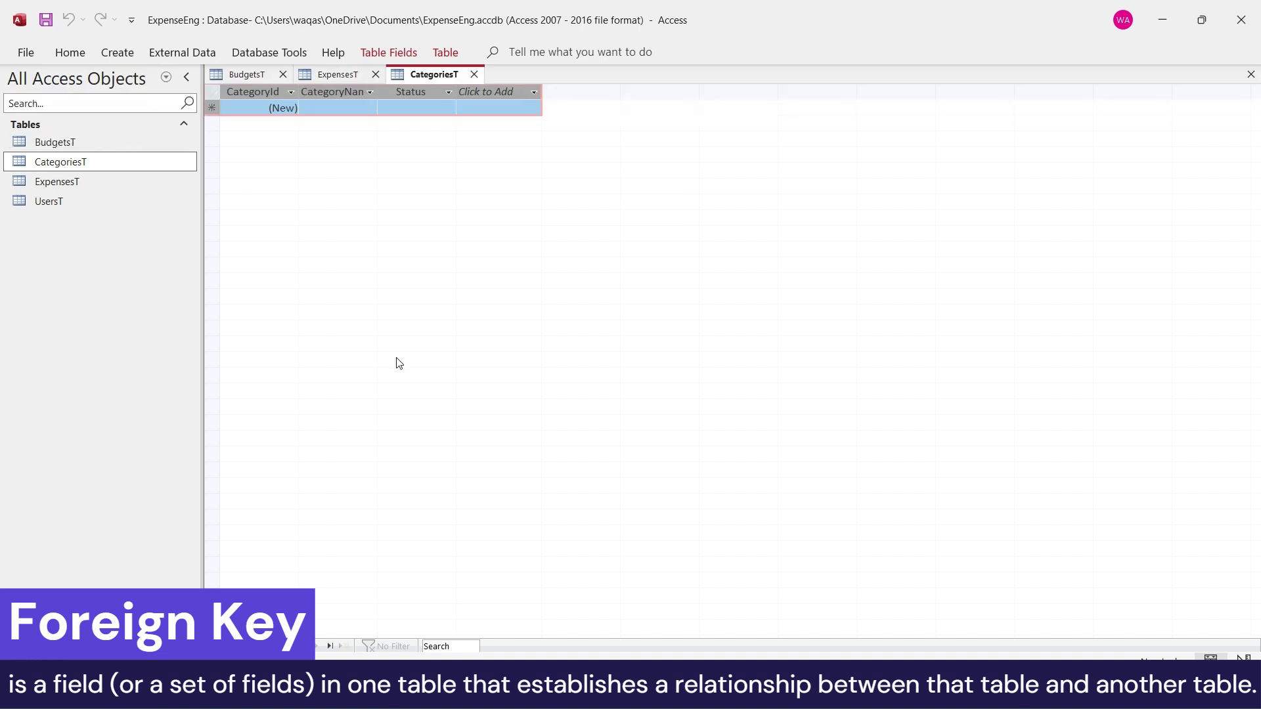
pyautogui.doubleClick(378, 92)
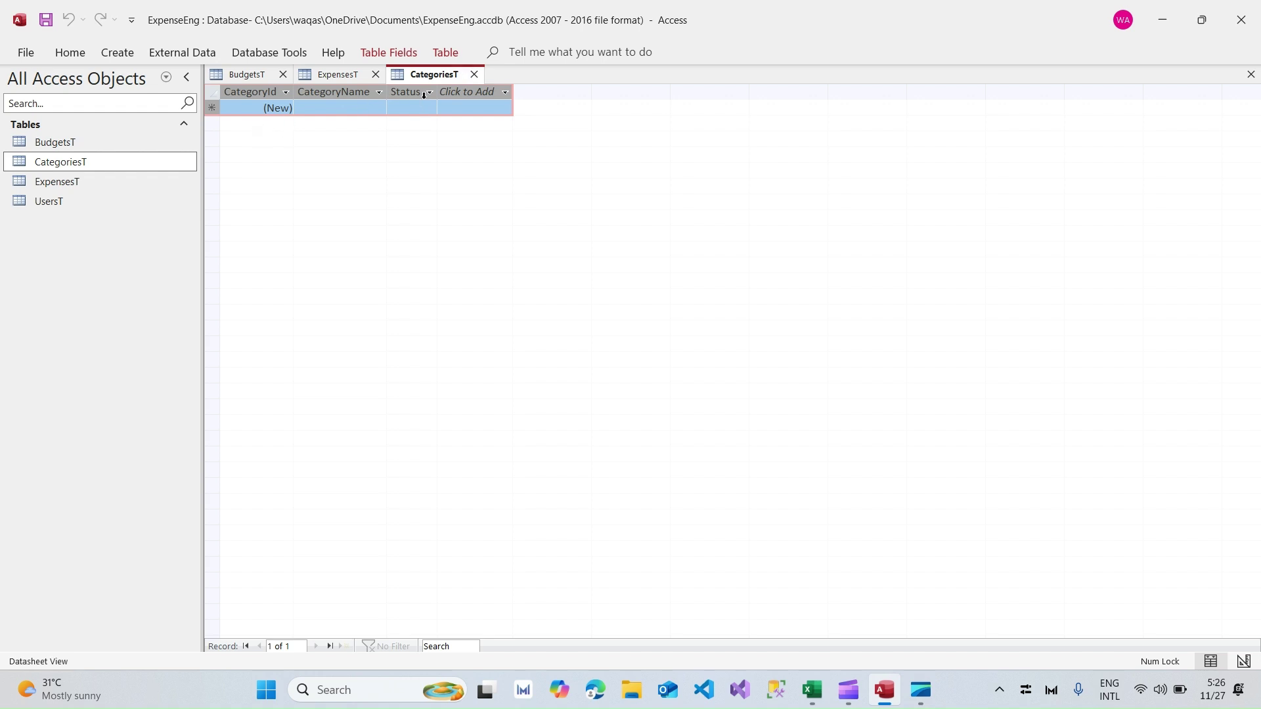
# Review the BudgetsT and UsersT datasheets and check the table plan in the Excel workbook.
pyautogui.doubleClick(100, 146)
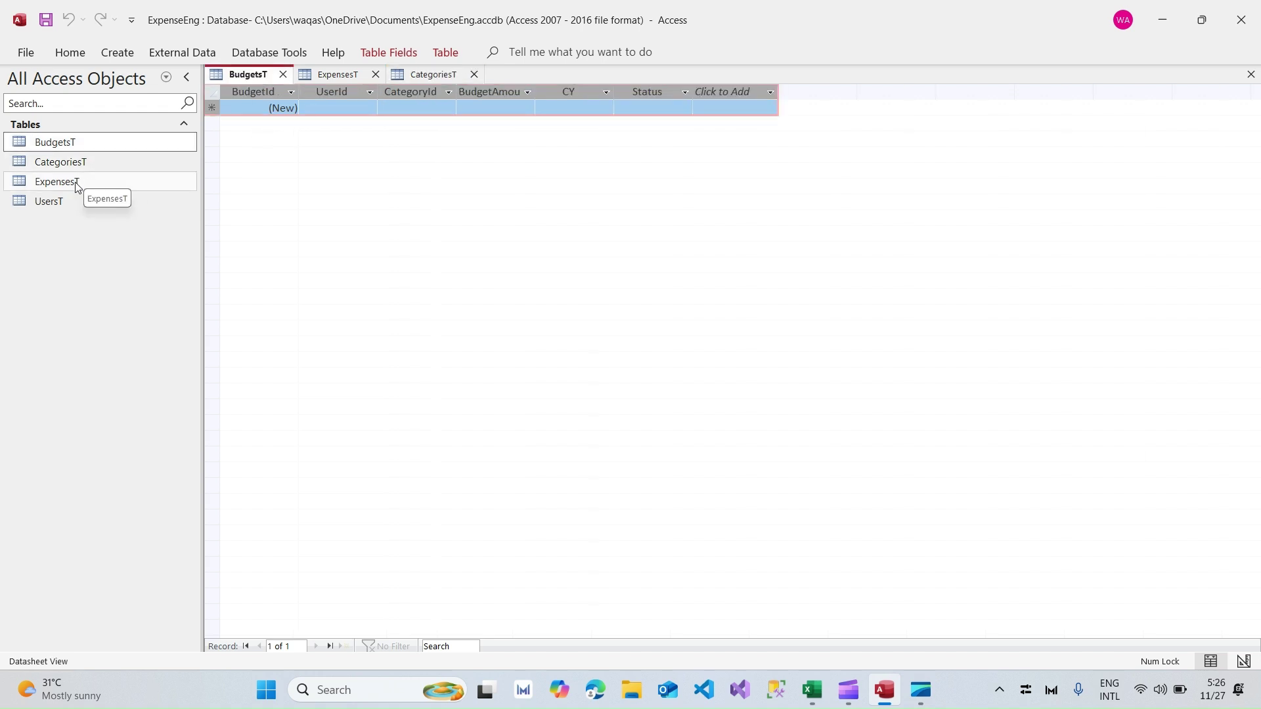
pyautogui.doubleClick(62, 201)
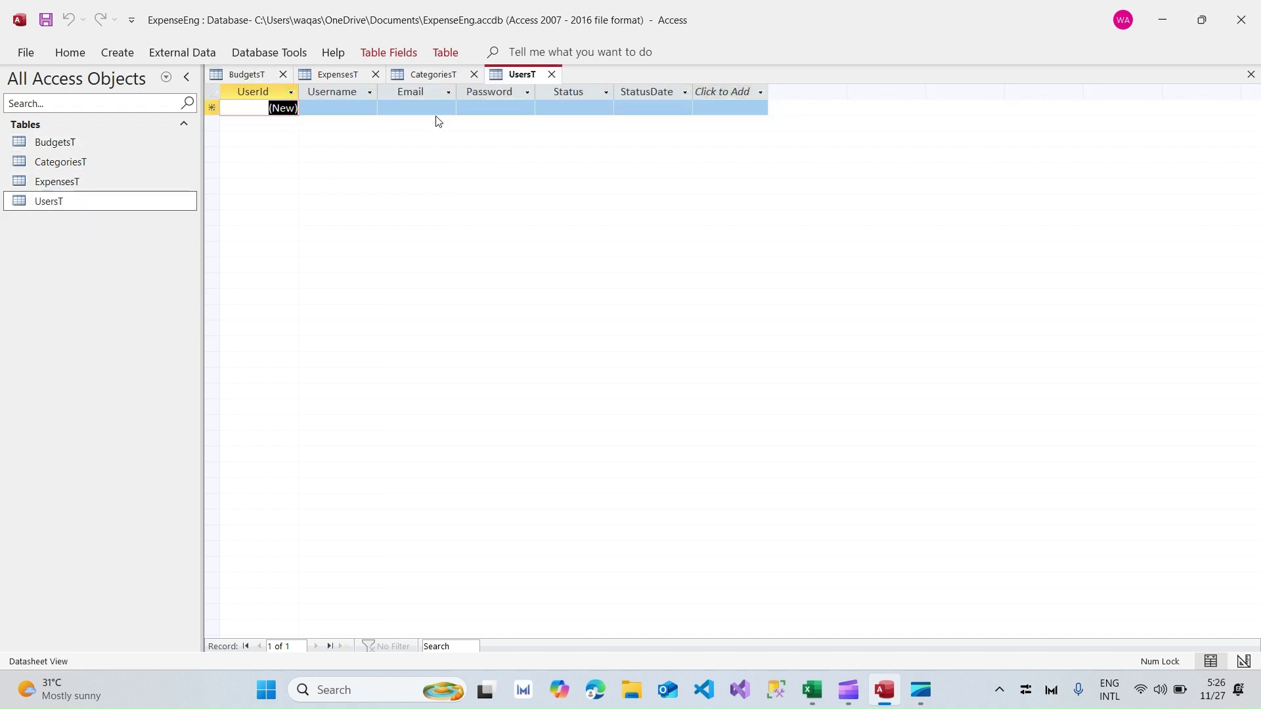
pyautogui.hotkey('alt', 'Tab')
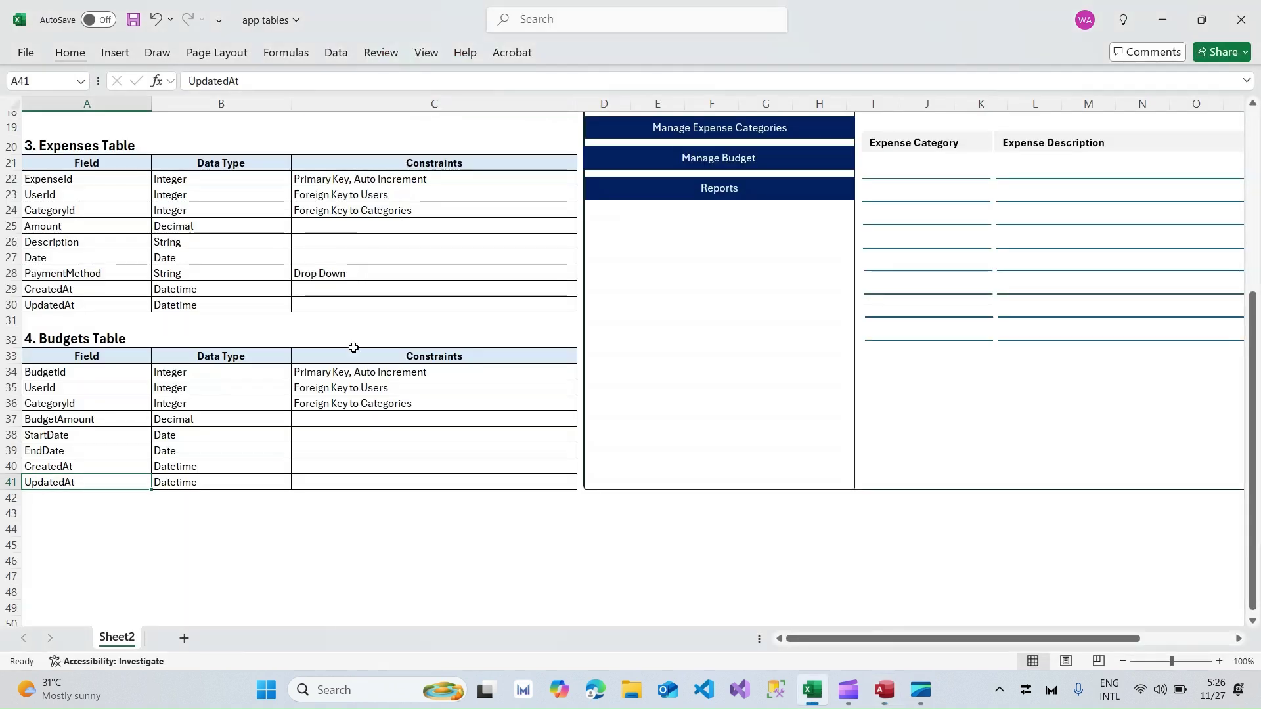
pyautogui.scroll(6, 358, 347)
pyautogui.hotkey('alt', 'Tab')
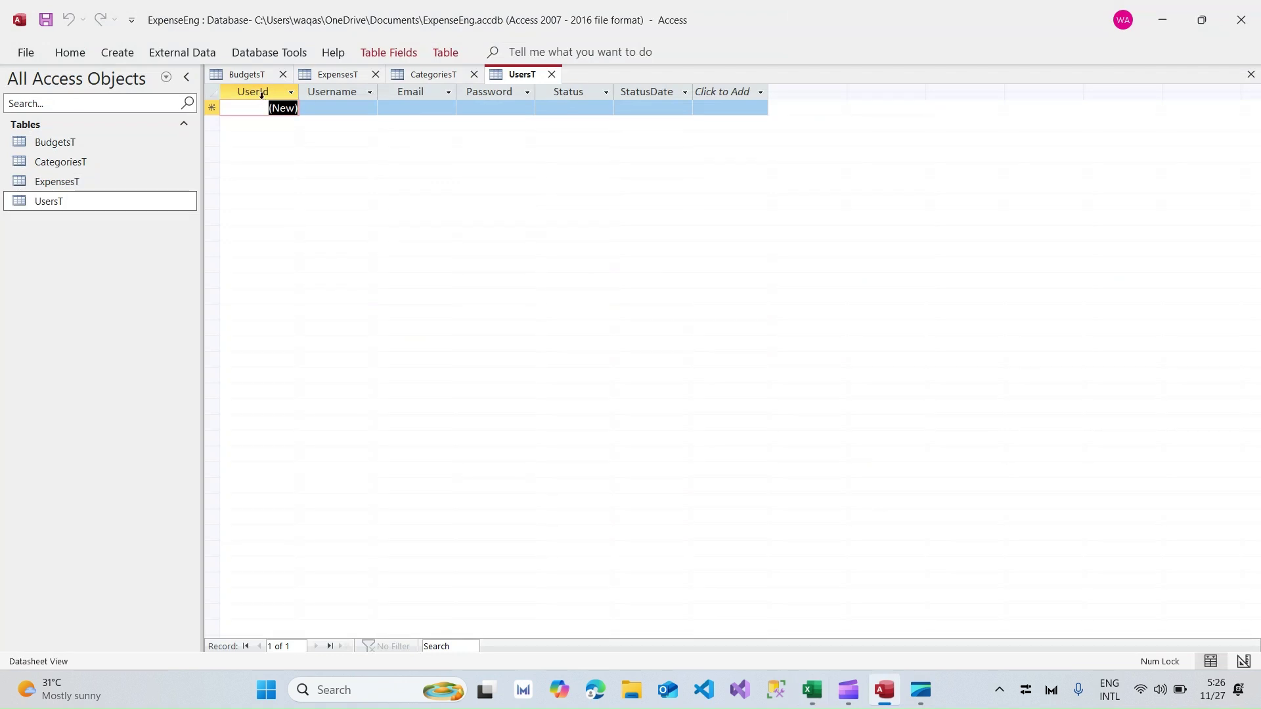
# Close all open tables in Access and save the layout changes.
pyautogui.rightClick(526, 80)
pyautogui.click(559, 138)
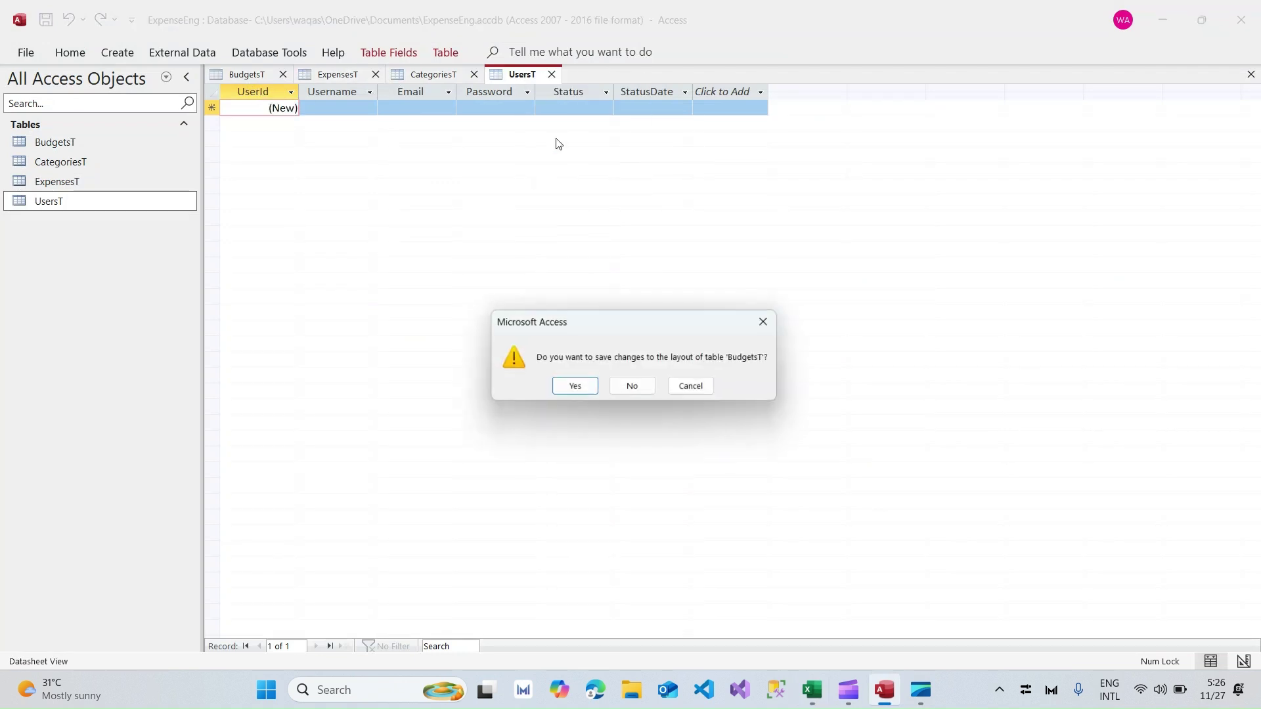
pyautogui.click(585, 389)
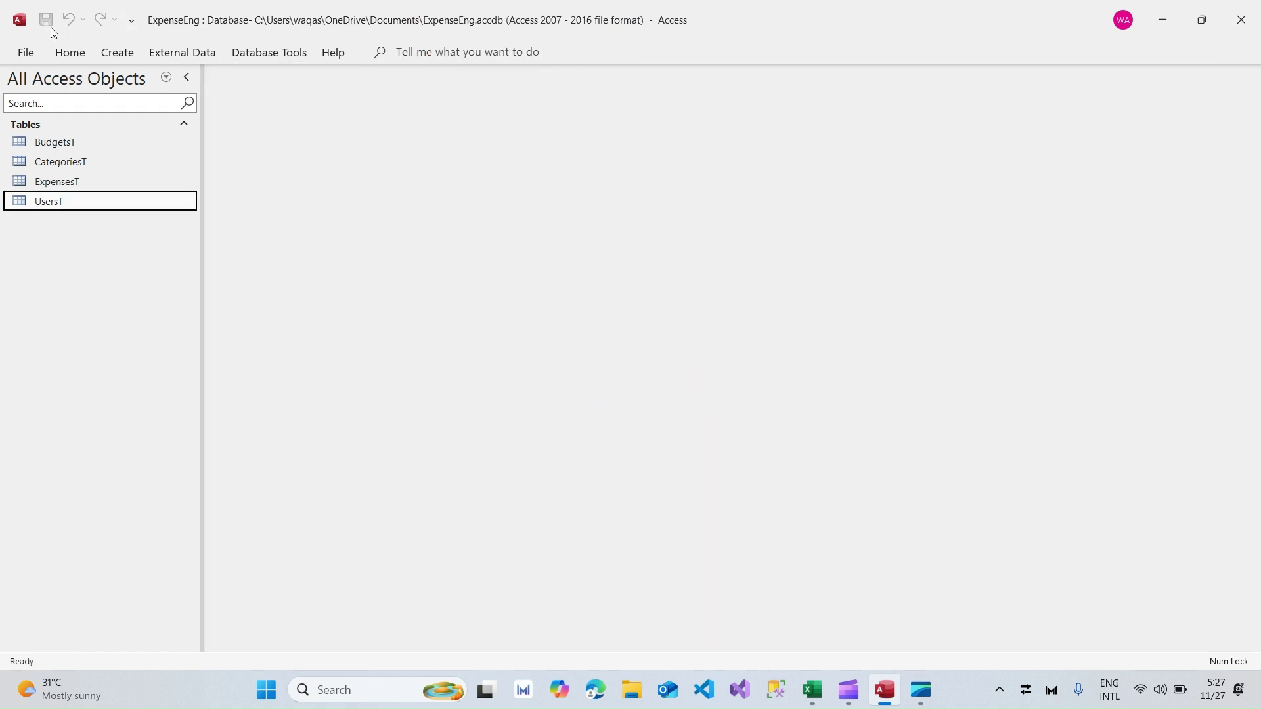
# Open the Relationships window and place the BudgetsT table on its canvas.
pyautogui.click(246, 56)
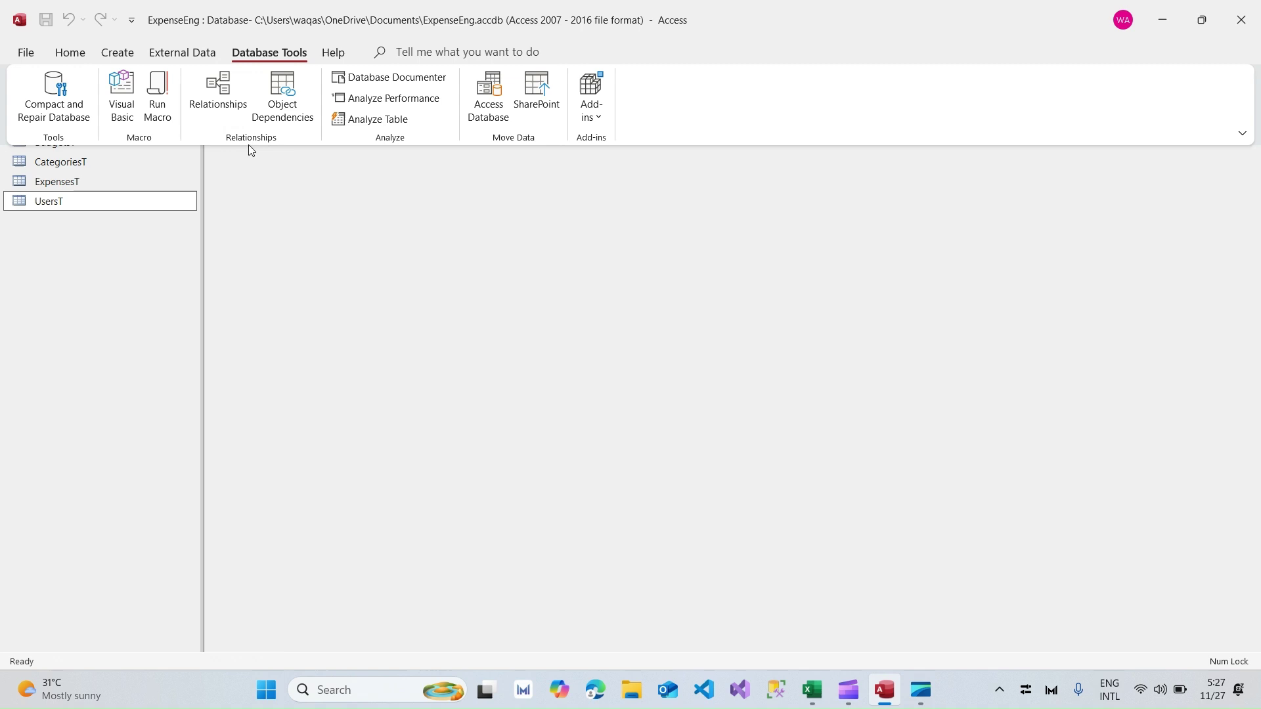
pyautogui.click(222, 98)
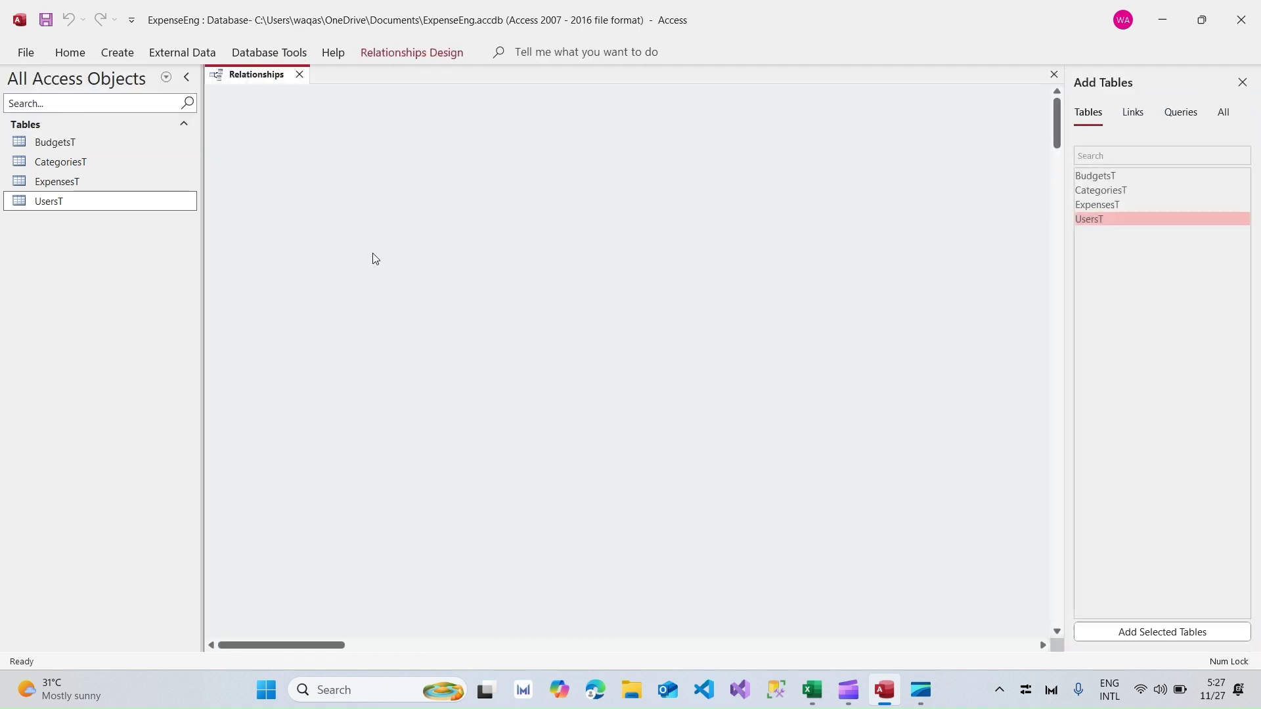
pyautogui.doubleClick(1108, 177)
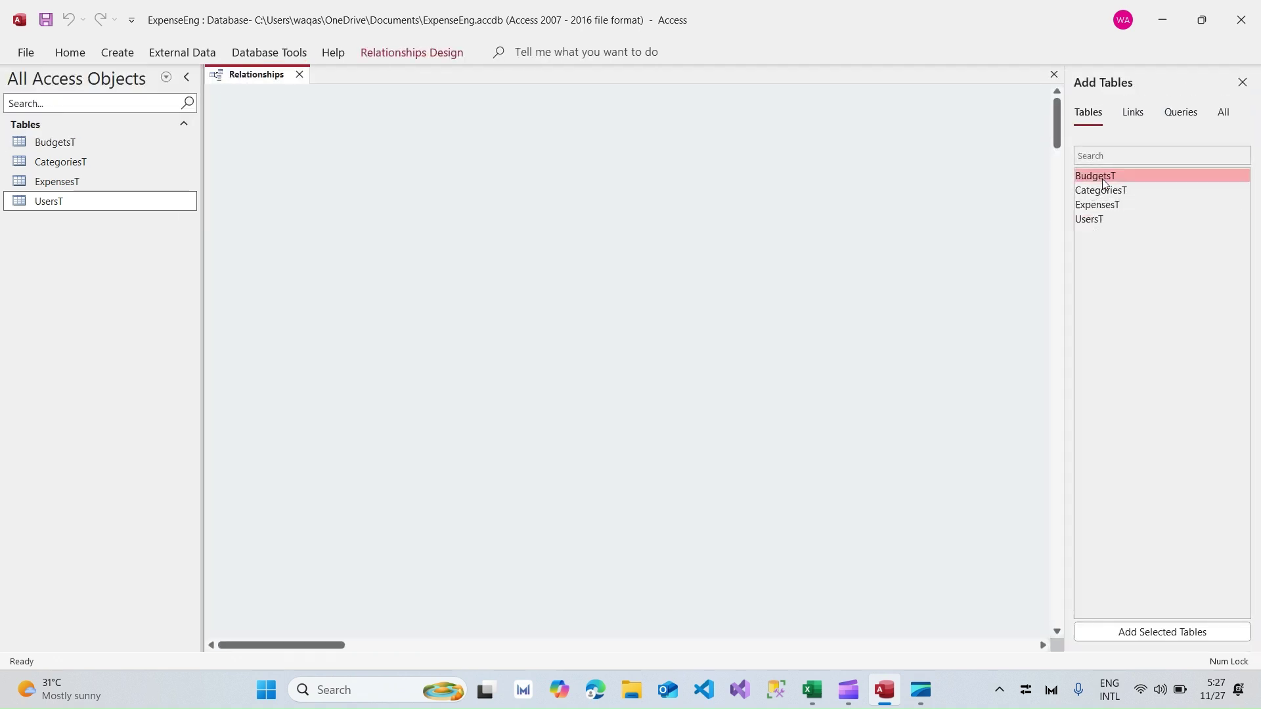
pyautogui.moveTo(1109, 180); pyautogui.dragTo(409, 200)
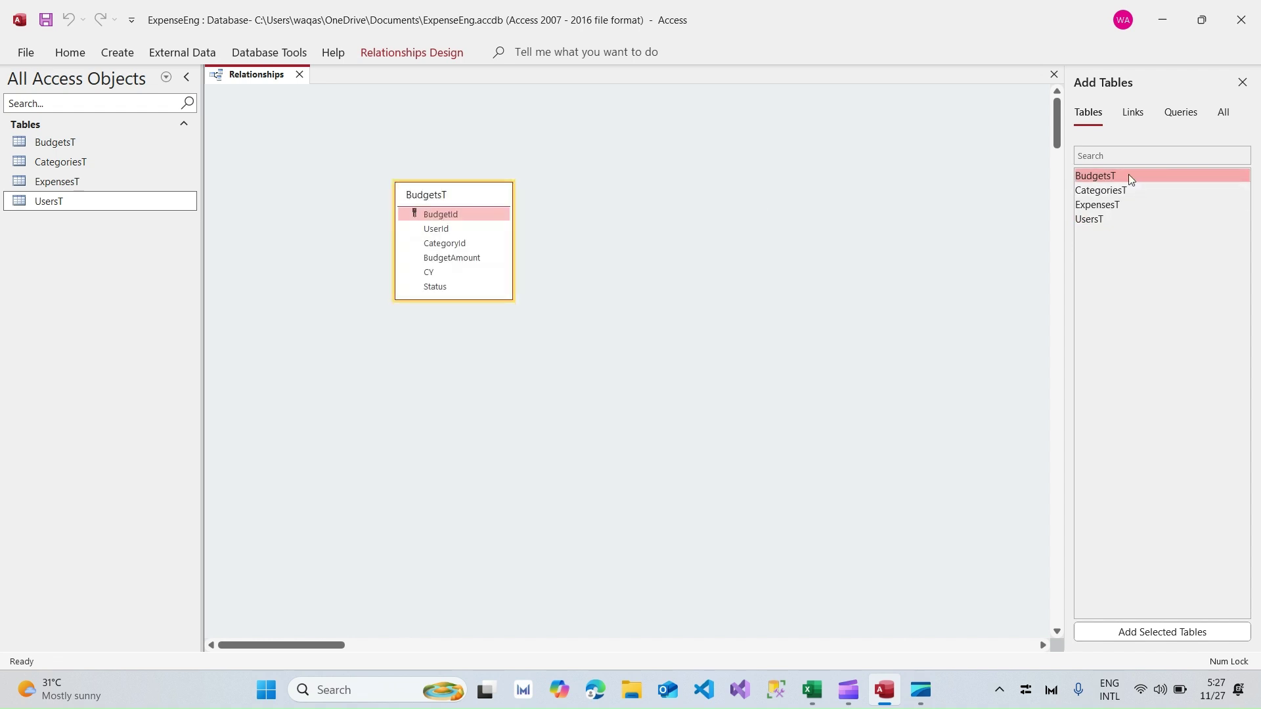
# Add the CategoriesT, ExpensesT and UsersT tables to the relationships canvas.
pyautogui.moveTo(1124, 190); pyautogui.dragTo(651, 147)
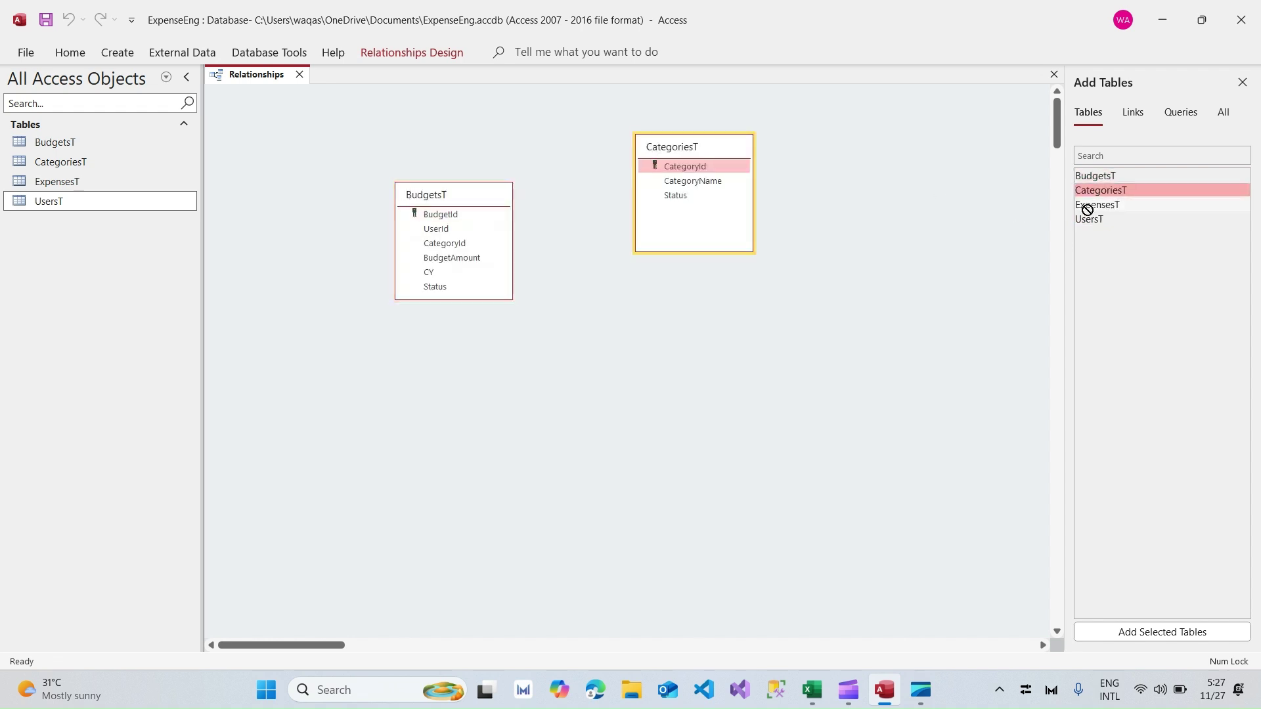
pyautogui.moveTo(1087, 207); pyautogui.dragTo(861, 164)
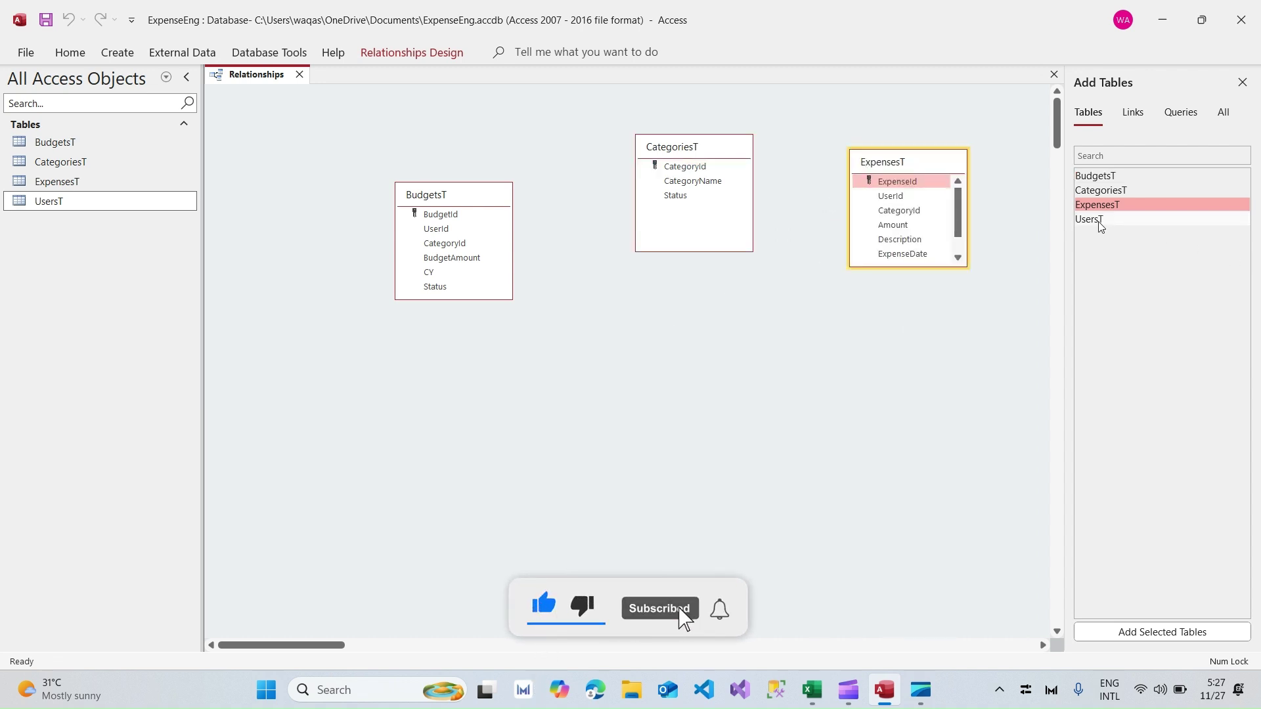
pyautogui.moveTo(1101, 220); pyautogui.dragTo(667, 348)
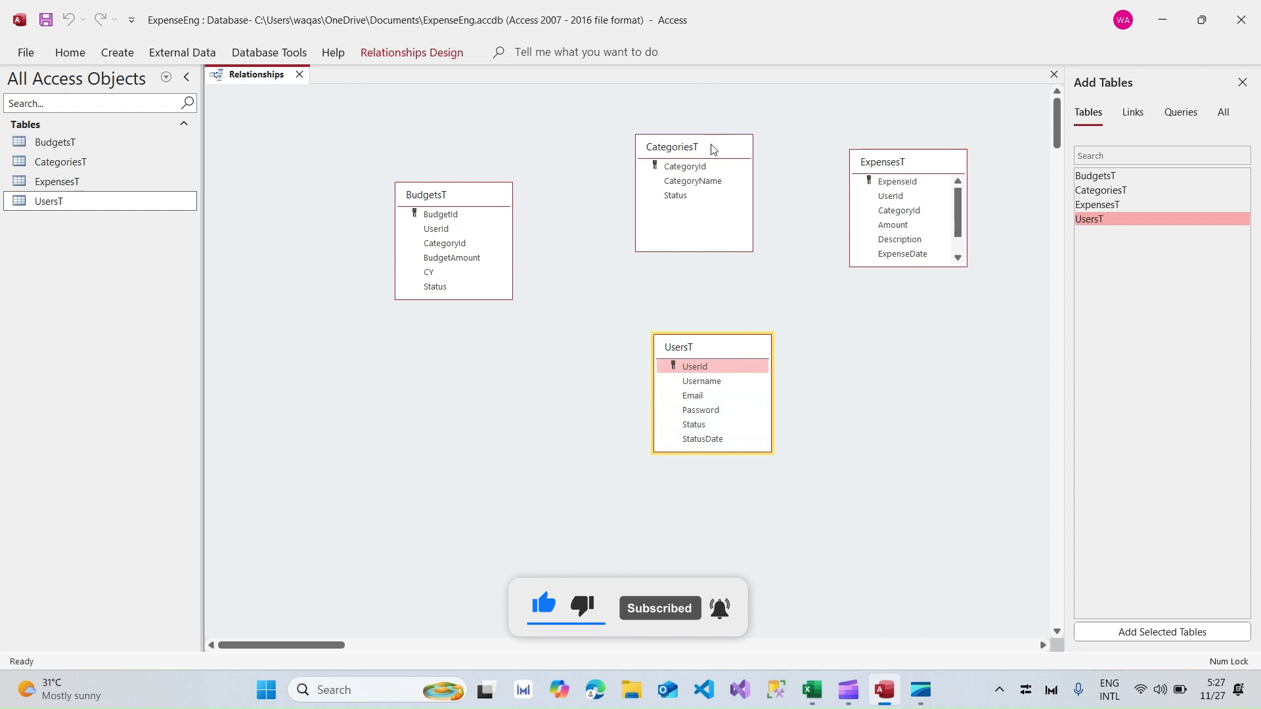
# Arrange the tables with CategoriesT above UsersT between BudgetsT and ExpensesT, and enlarge ExpensesT to show all its fields.
pyautogui.moveTo(712, 146); pyautogui.dragTo(643, 142)
pyautogui.moveTo(478, 187); pyautogui.dragTo(405, 194)
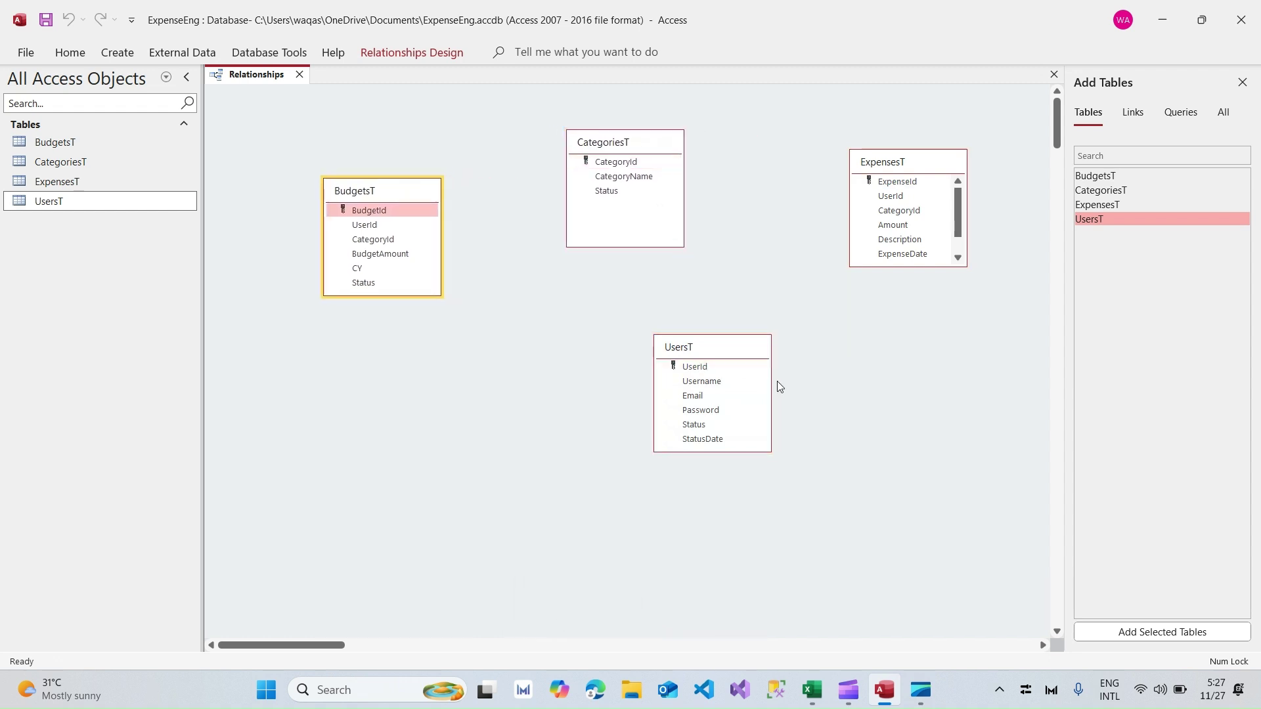
pyautogui.moveTo(731, 350); pyautogui.dragTo(643, 345)
pyautogui.moveTo(897, 168); pyautogui.dragTo(835, 210)
pyautogui.moveTo(848, 309); pyautogui.dragTo(847, 343)
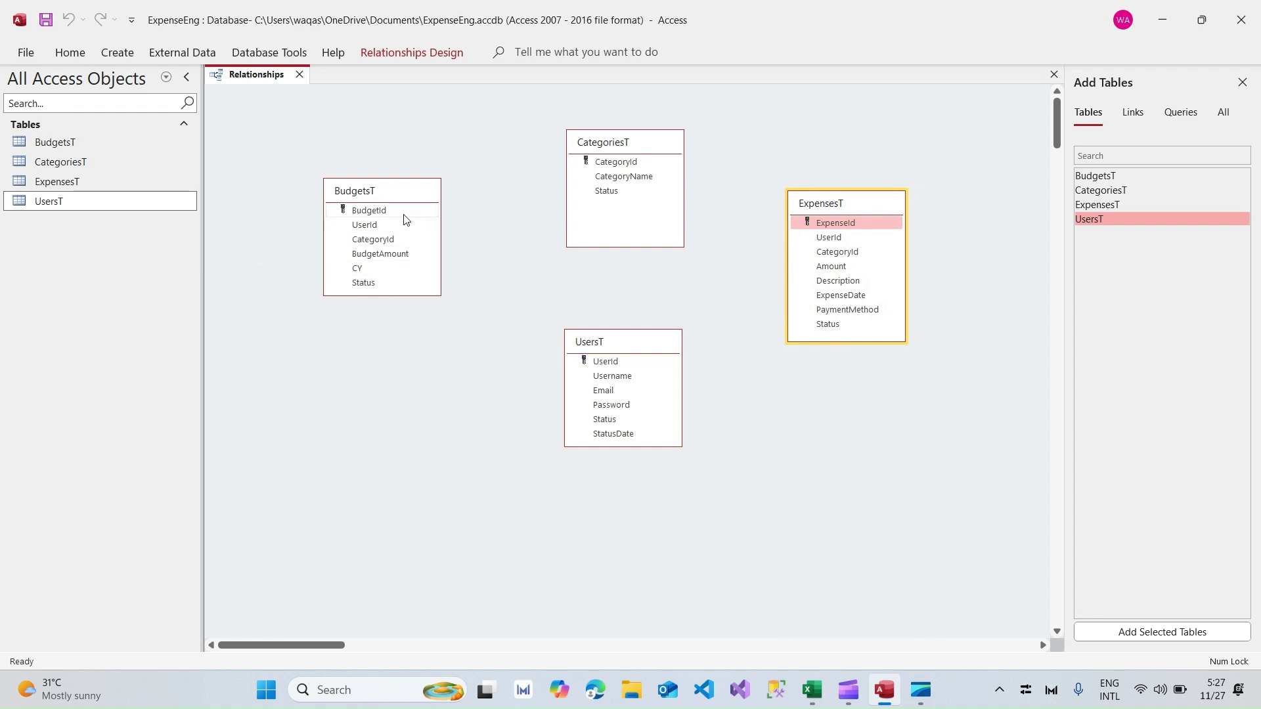
# Link the UserId field of BudgetsT to UserId in UsersT to open the settings for their relationship.
pyautogui.click(366, 214)
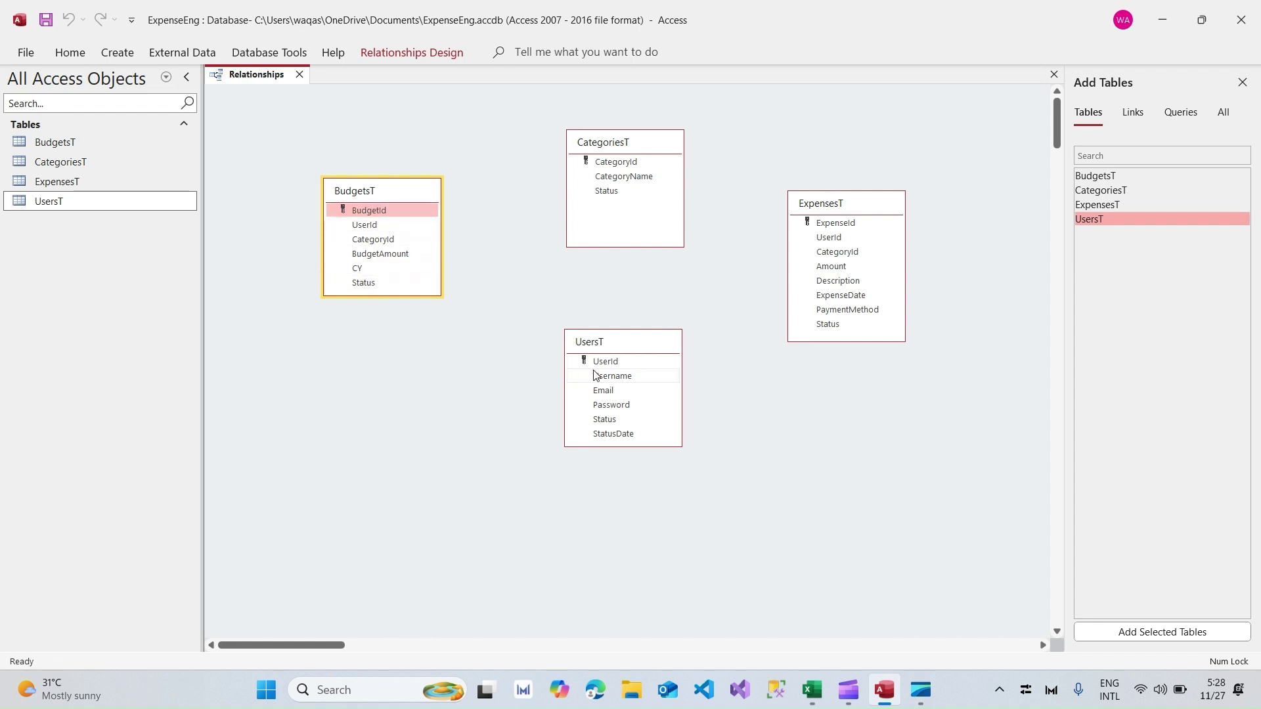
pyautogui.click(368, 226)
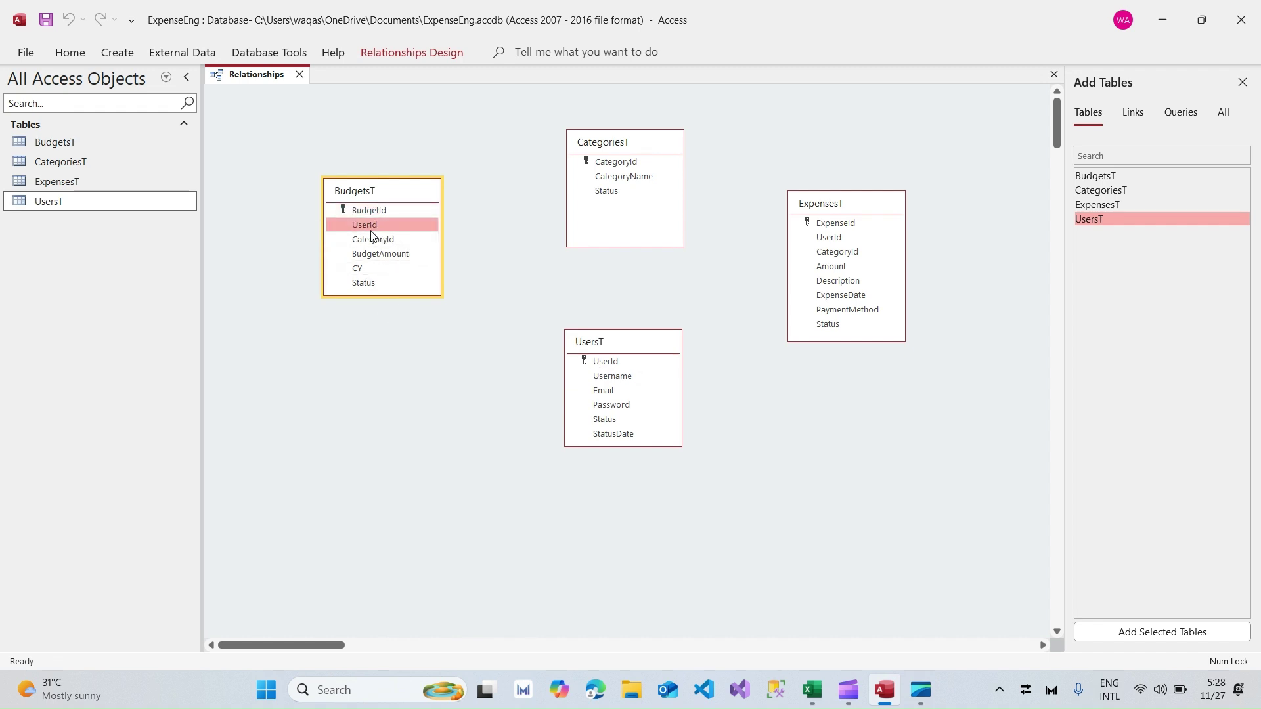
pyautogui.moveTo(371, 231); pyautogui.dragTo(598, 361)
pyautogui.click(600, 363)
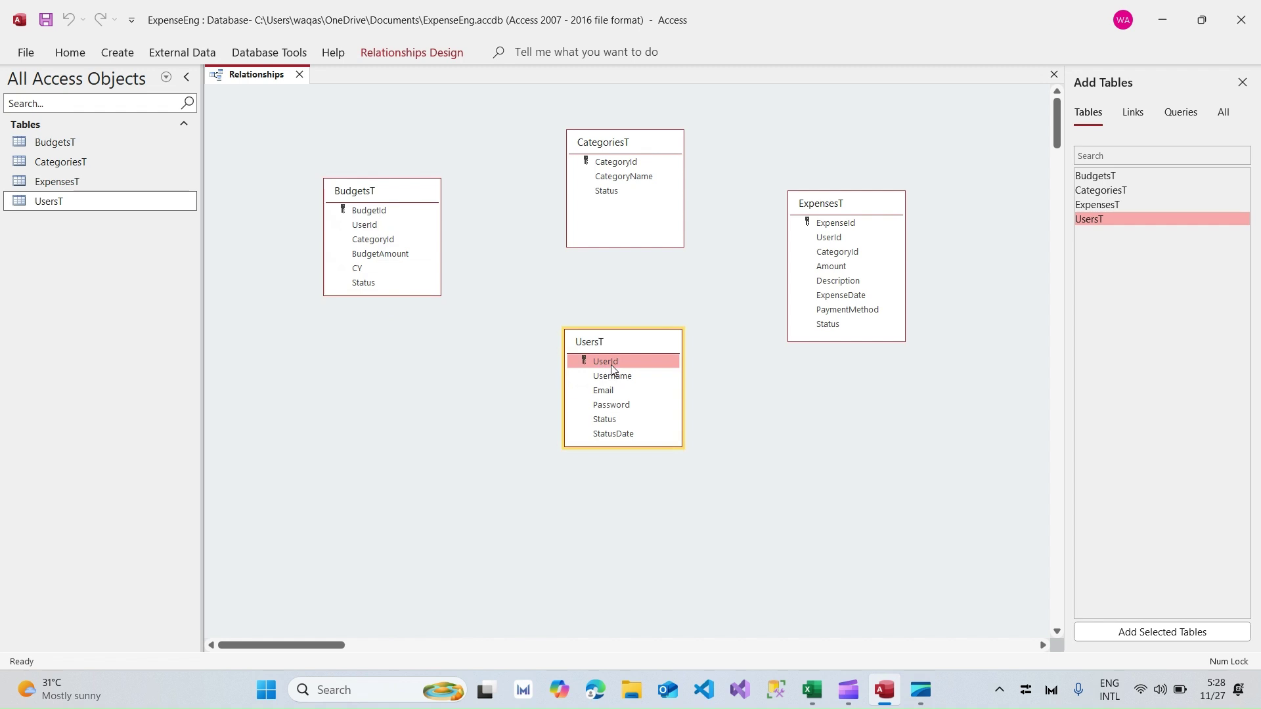
pyautogui.moveTo(610, 365); pyautogui.dragTo(366, 233)
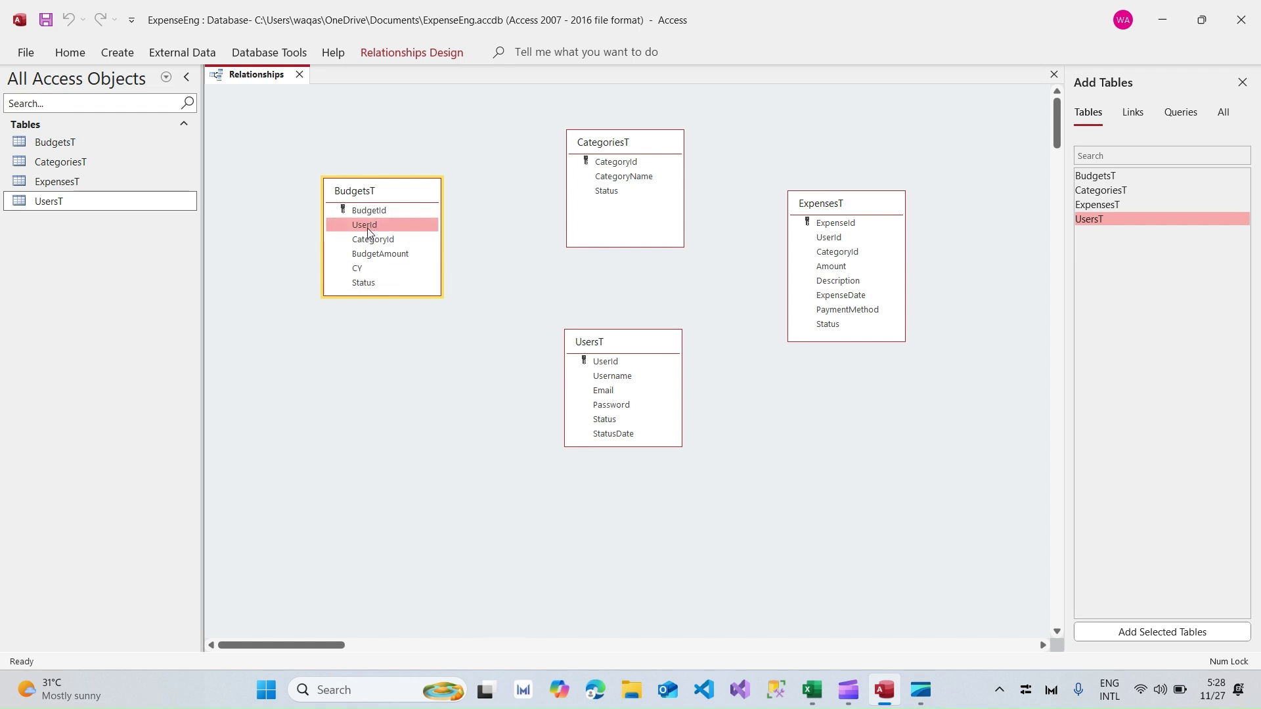
pyautogui.moveTo(364, 227); pyautogui.dragTo(568, 374)
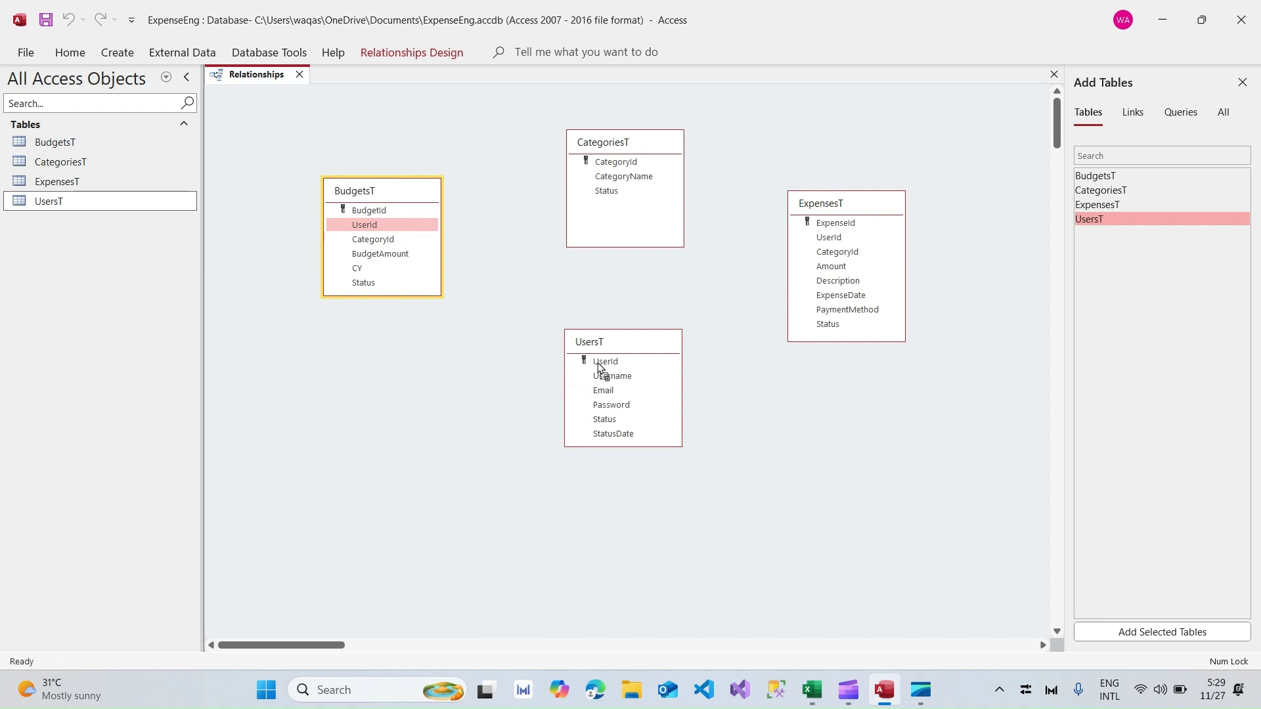
pyautogui.moveTo(597, 361); pyautogui.dragTo(597, 361)
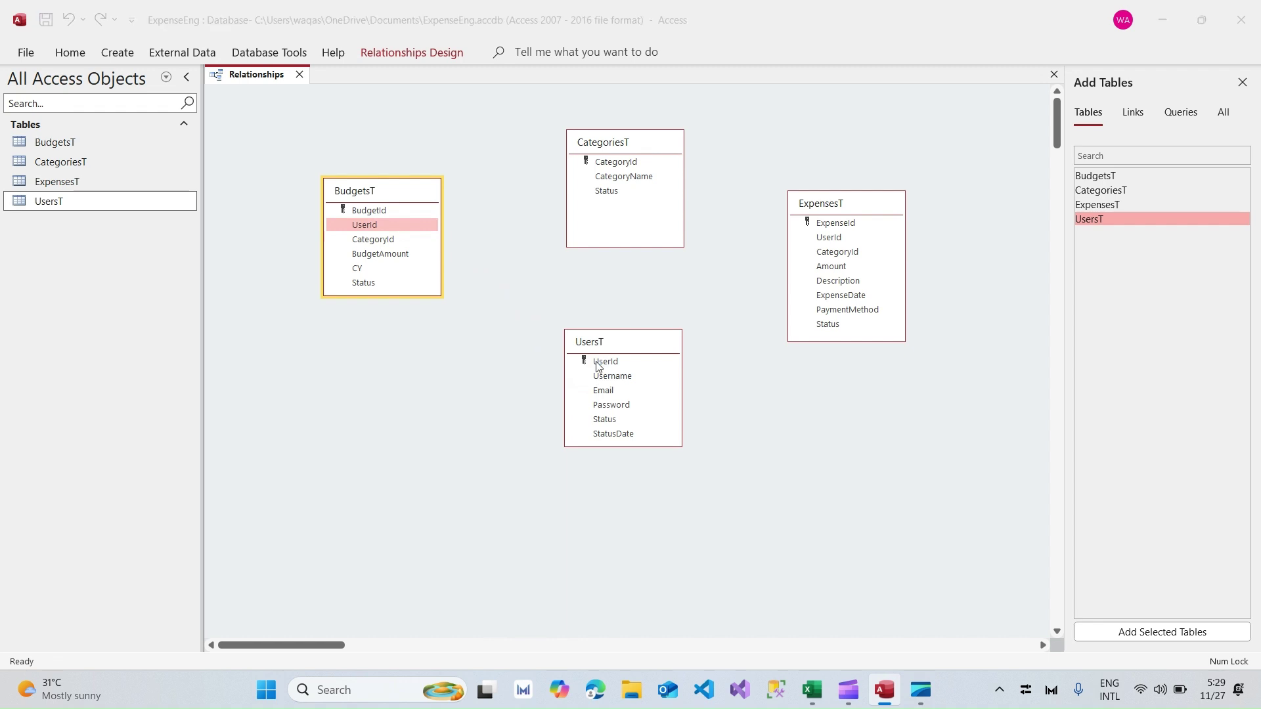
pyautogui.moveTo(596, 170); pyautogui.dragTo(382, 354)
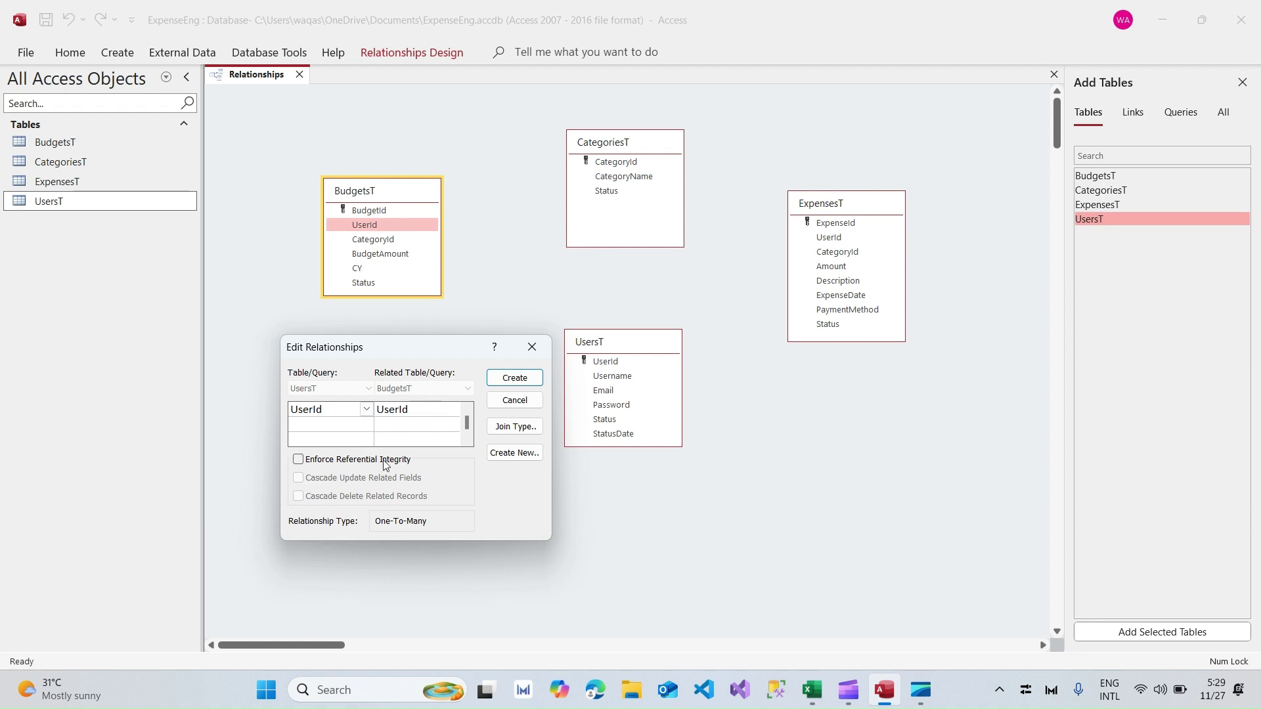
pyautogui.moveTo(392, 348)
pyautogui.mouseDown()
pyautogui.moveTo(366, 350)
pyautogui.moveTo(386, 355)
pyautogui.mouseUp()
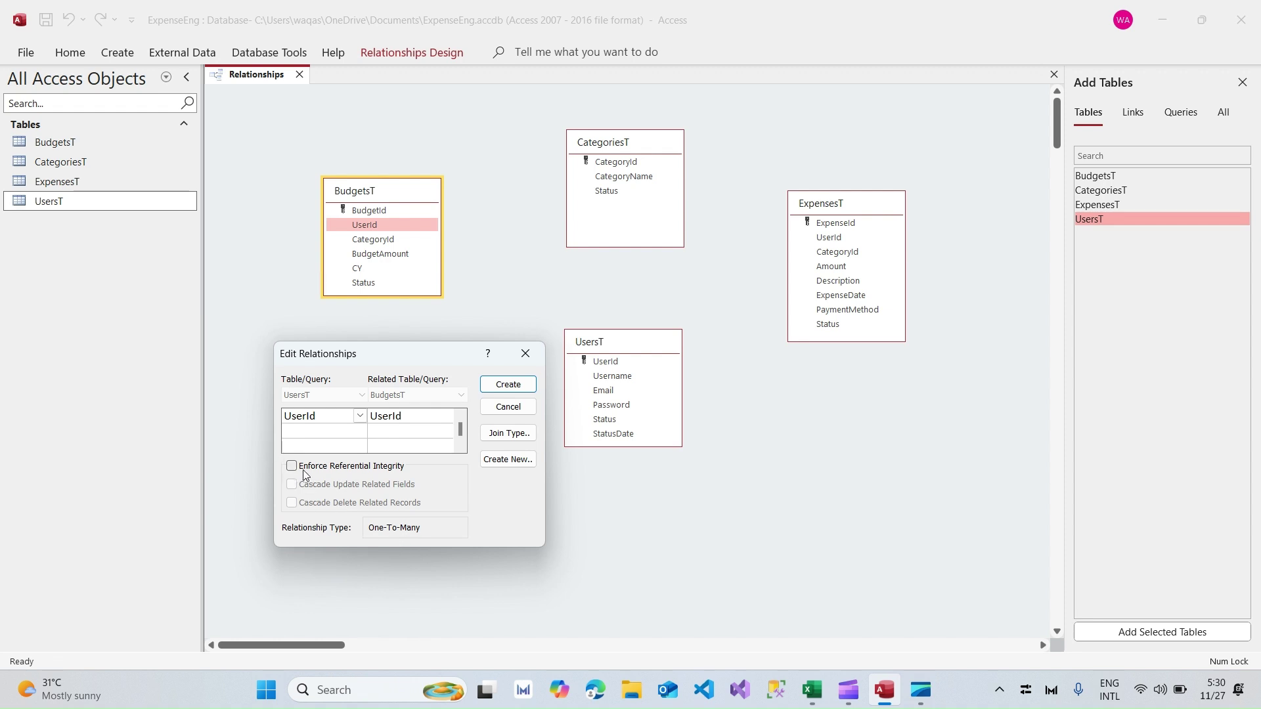
# Enforce referential integrity with cascade update of related fields and create the UserId relationship between UsersT and BudgetsT.
pyautogui.click(343, 468)
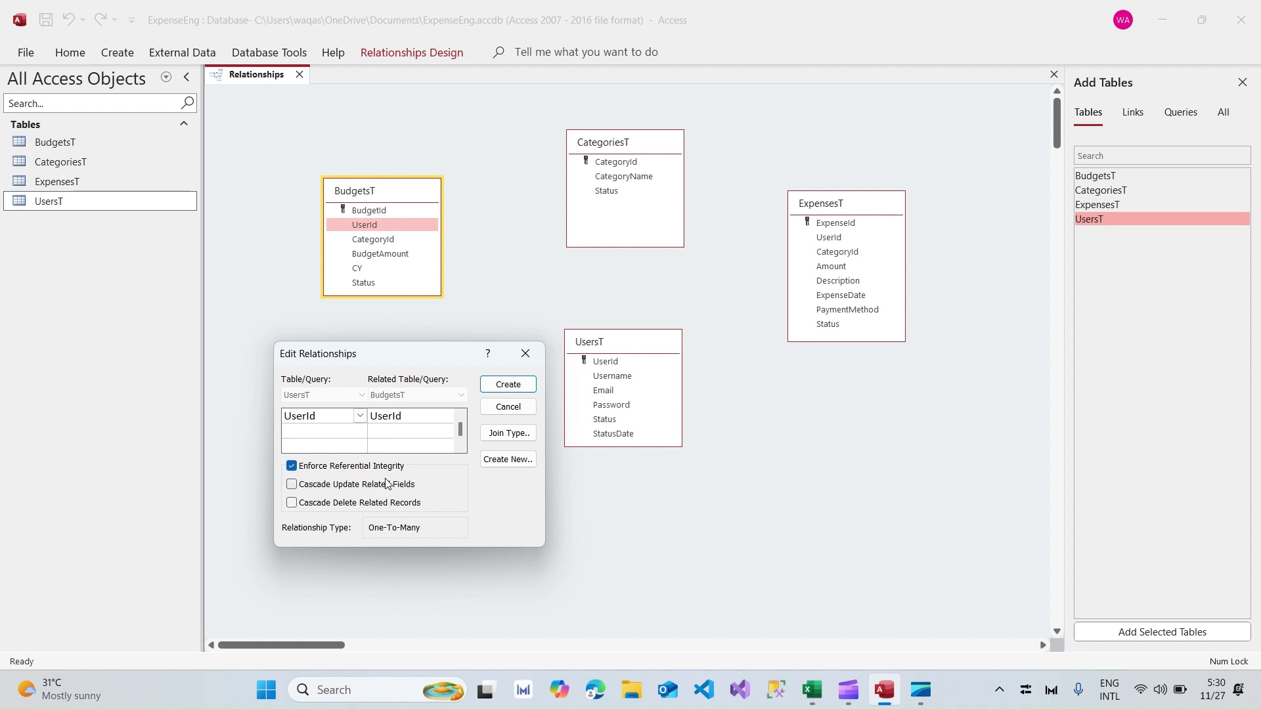
pyautogui.moveTo(416, 348); pyautogui.dragTo(387, 399)
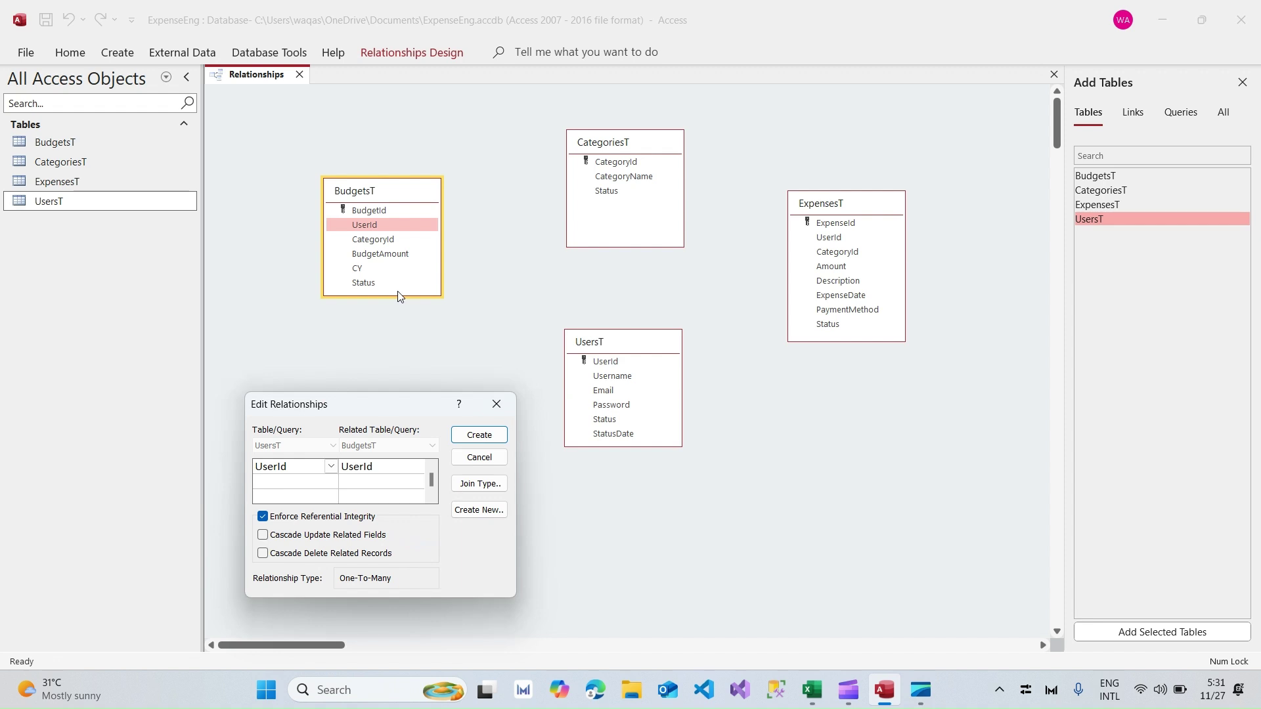
pyautogui.moveTo(381, 413); pyautogui.dragTo(410, 396)
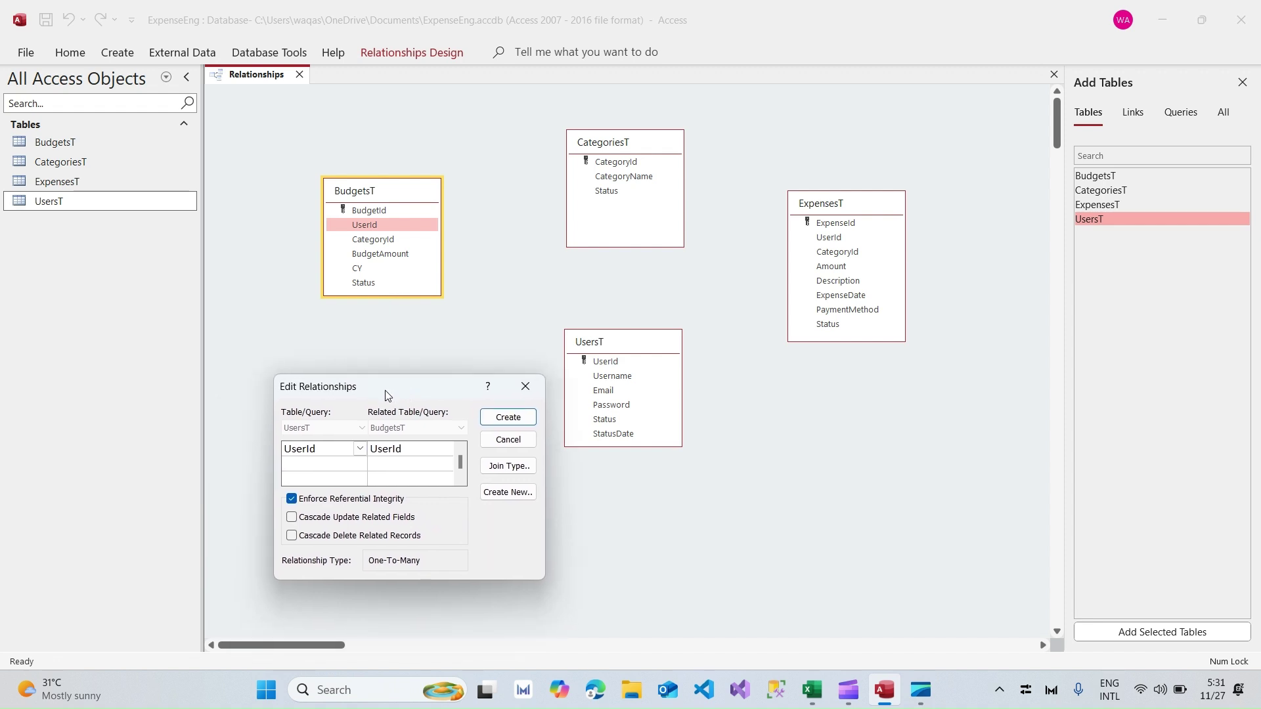
pyautogui.click(345, 520)
pyautogui.click(293, 540)
pyautogui.click(406, 537)
pyautogui.click(492, 420)
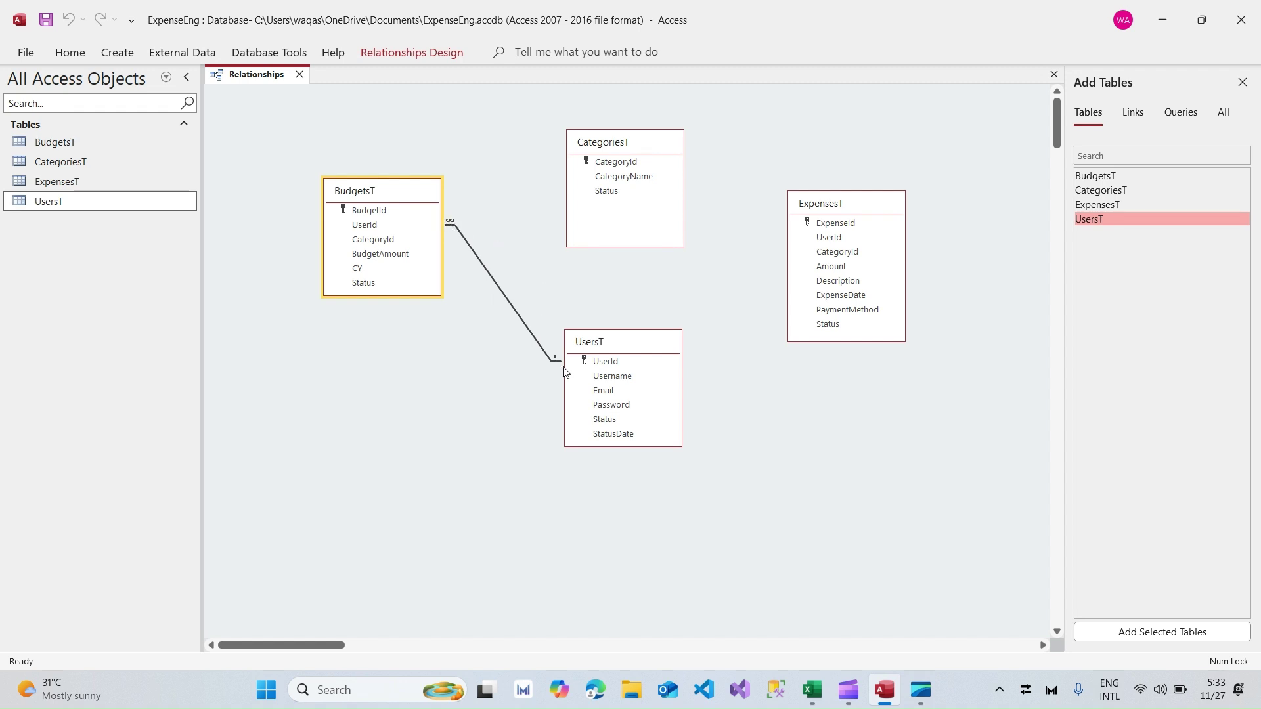
# Create a CategoryId relationship between BudgetsT and CategoriesT with referential integrity and cascade update of related fields enabled.
pyautogui.click(362, 242)
pyautogui.moveTo(363, 241); pyautogui.dragTo(603, 163)
pyautogui.click(541, 278)
pyautogui.click(512, 293)
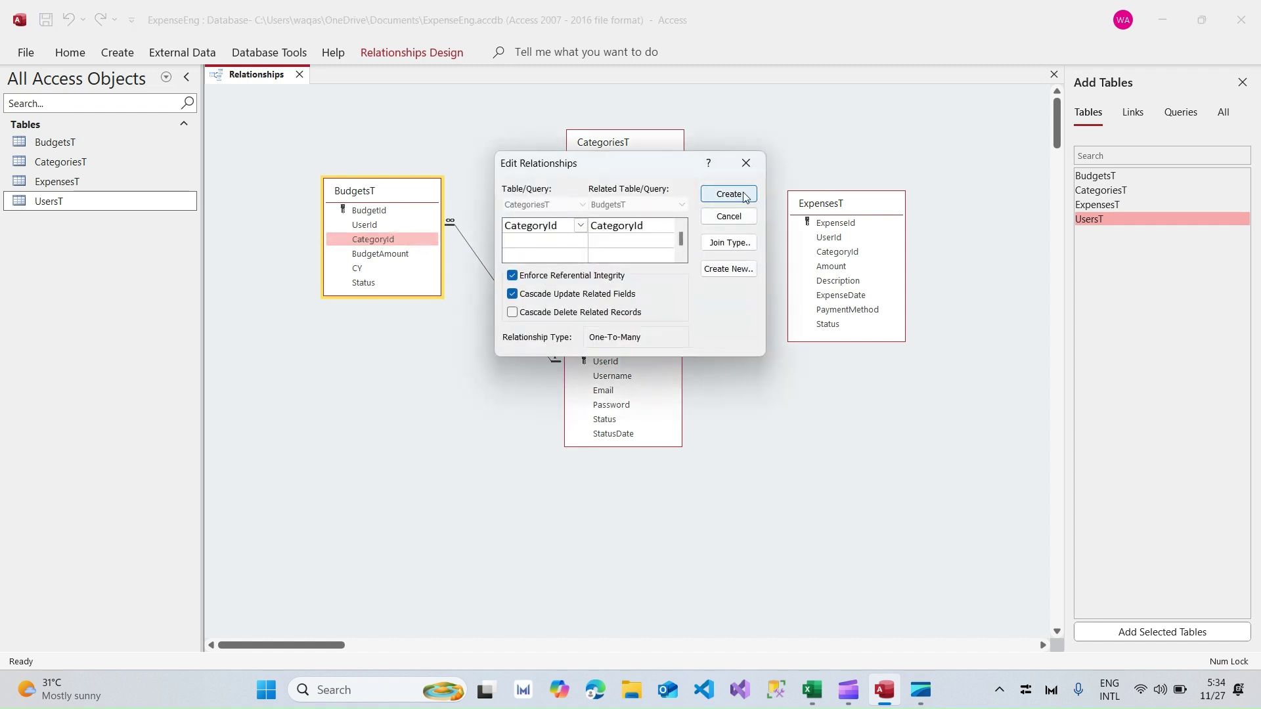
pyautogui.press('Return')
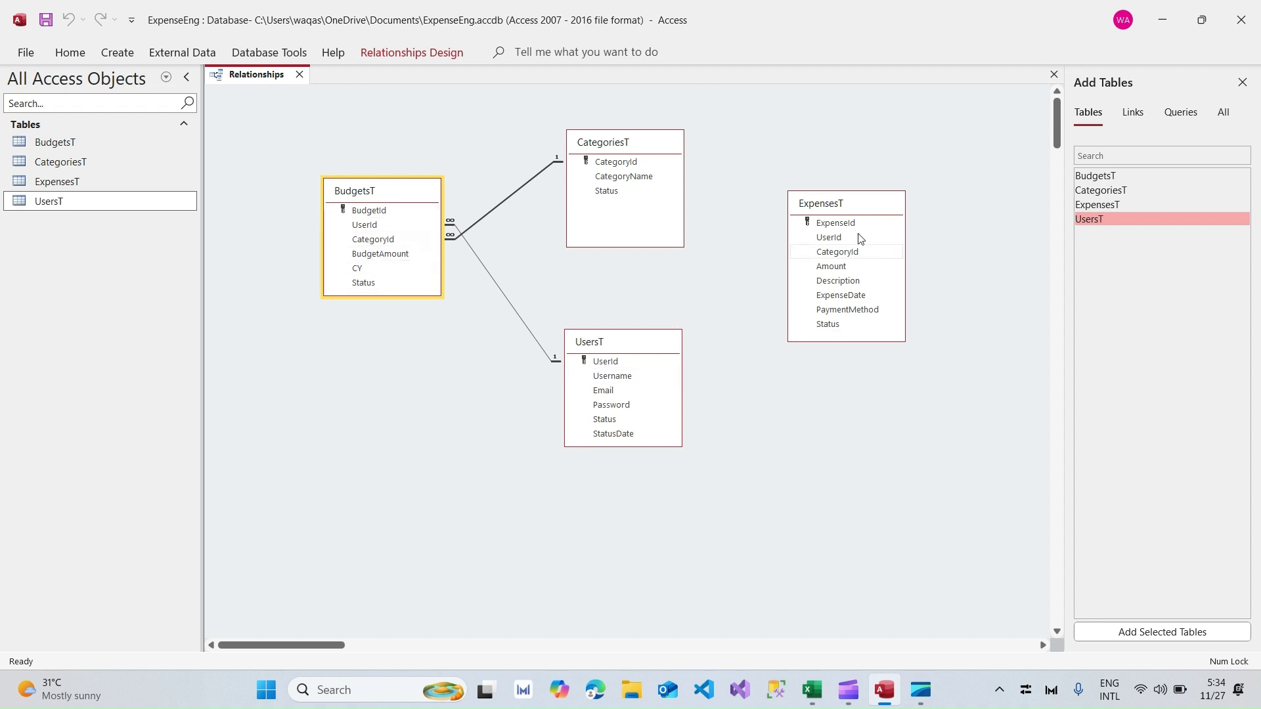
# Create a UserId relationship between ExpensesT and UsersT with referential integrity and cascade update of related fields enabled.
pyautogui.moveTo(838, 210); pyautogui.dragTo(610, 366)
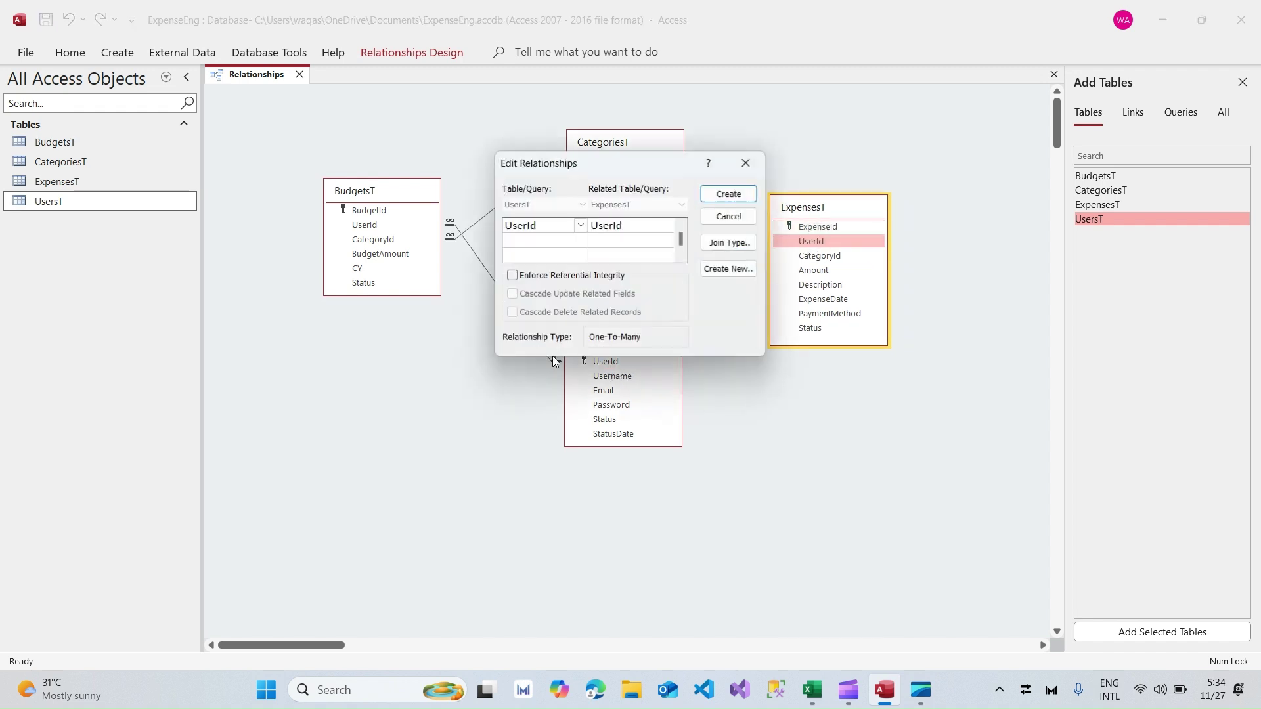
pyautogui.click(559, 276)
pyautogui.click(563, 295)
pyautogui.click(726, 194)
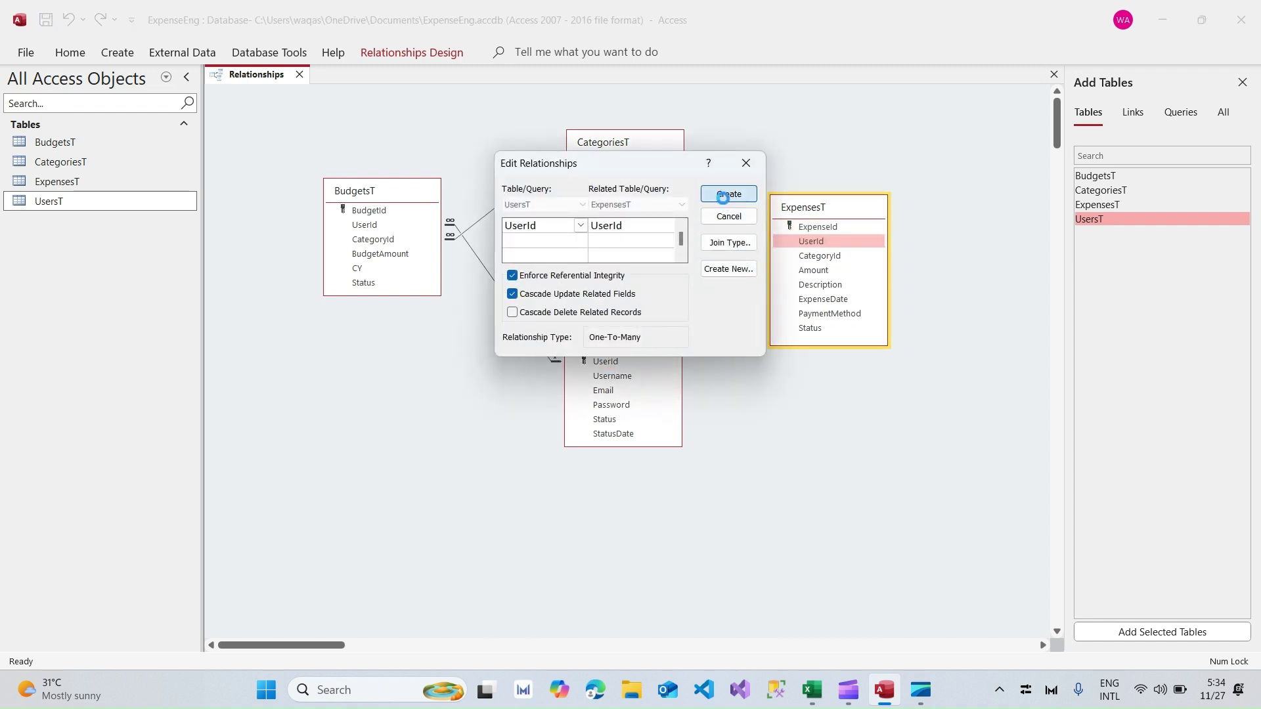
# Create a CategoryId relationship between ExpensesT and CategoriesT with referential integrity and cascade update of related fields enabled.
pyautogui.click(816, 260)
pyautogui.moveTo(810, 262); pyautogui.dragTo(617, 164)
pyautogui.click(594, 281)
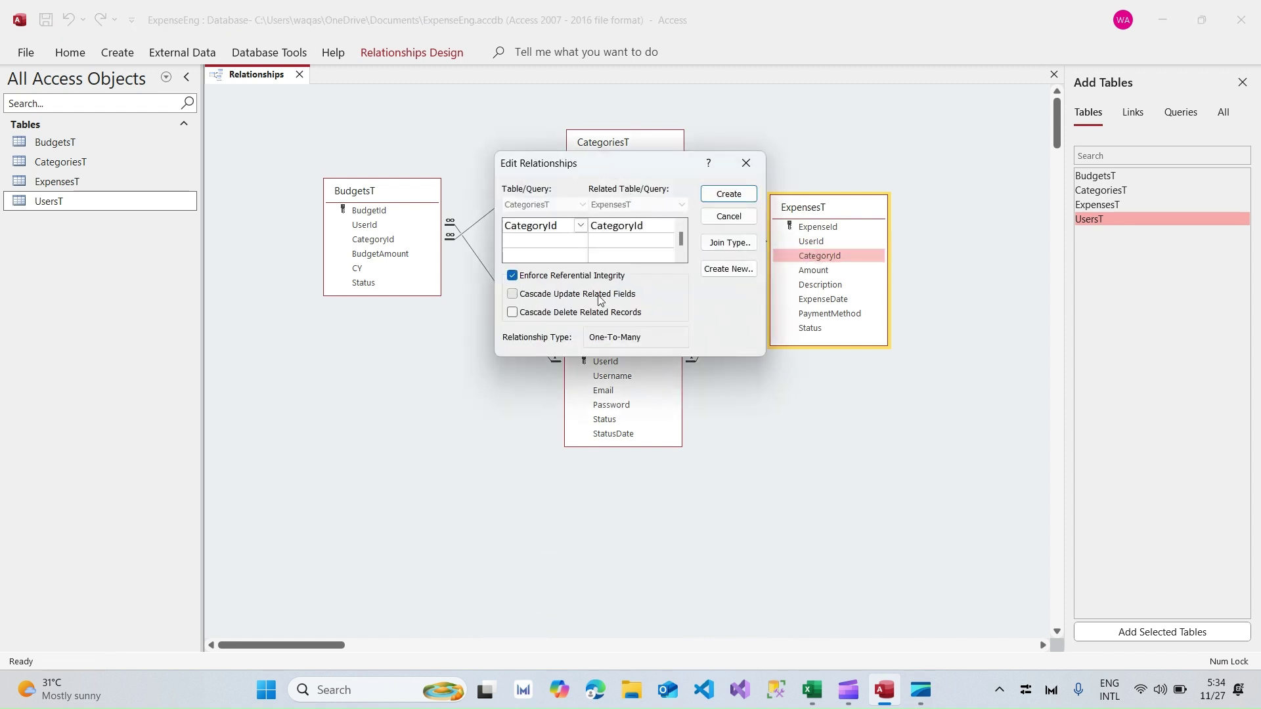
pyautogui.click(598, 296)
pyautogui.click(727, 194)
# Reposition the four related tables into a balanced diamond layout so the relationship lines are clearly spaced.
pyautogui.moveTo(826, 209); pyautogui.dragTo(823, 223)
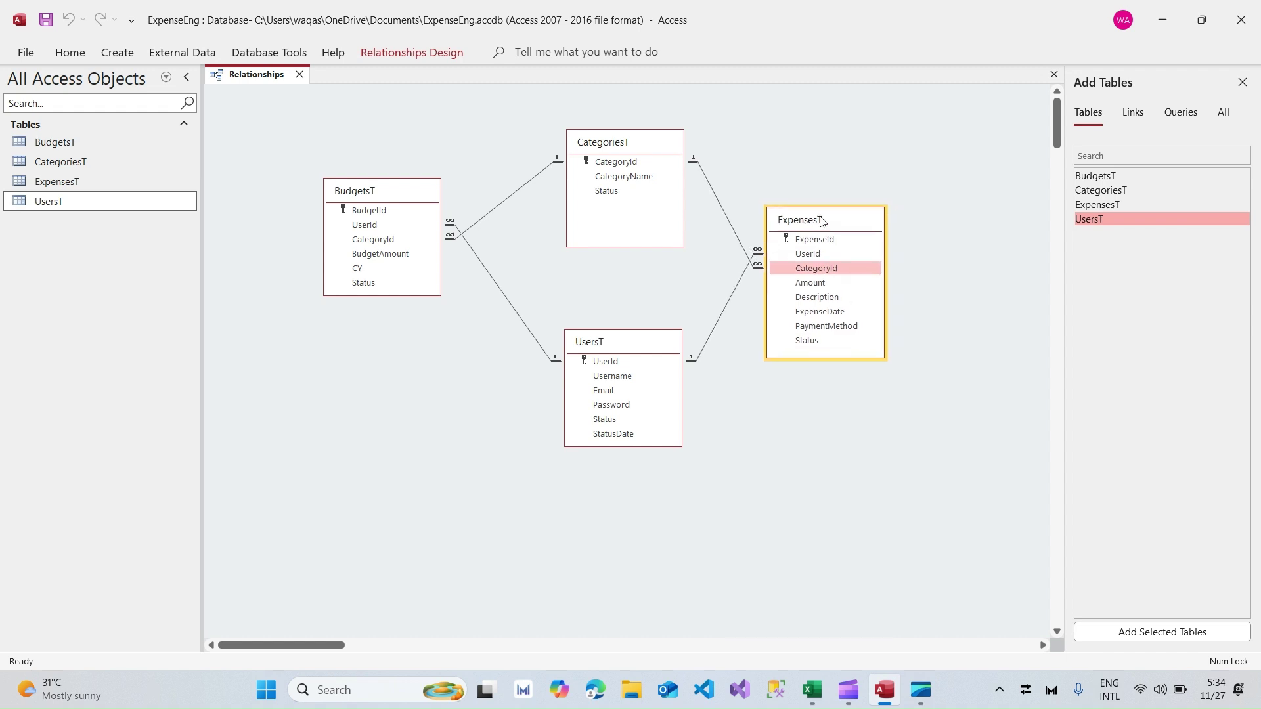
pyautogui.moveTo(393, 200); pyautogui.dragTo(390, 219)
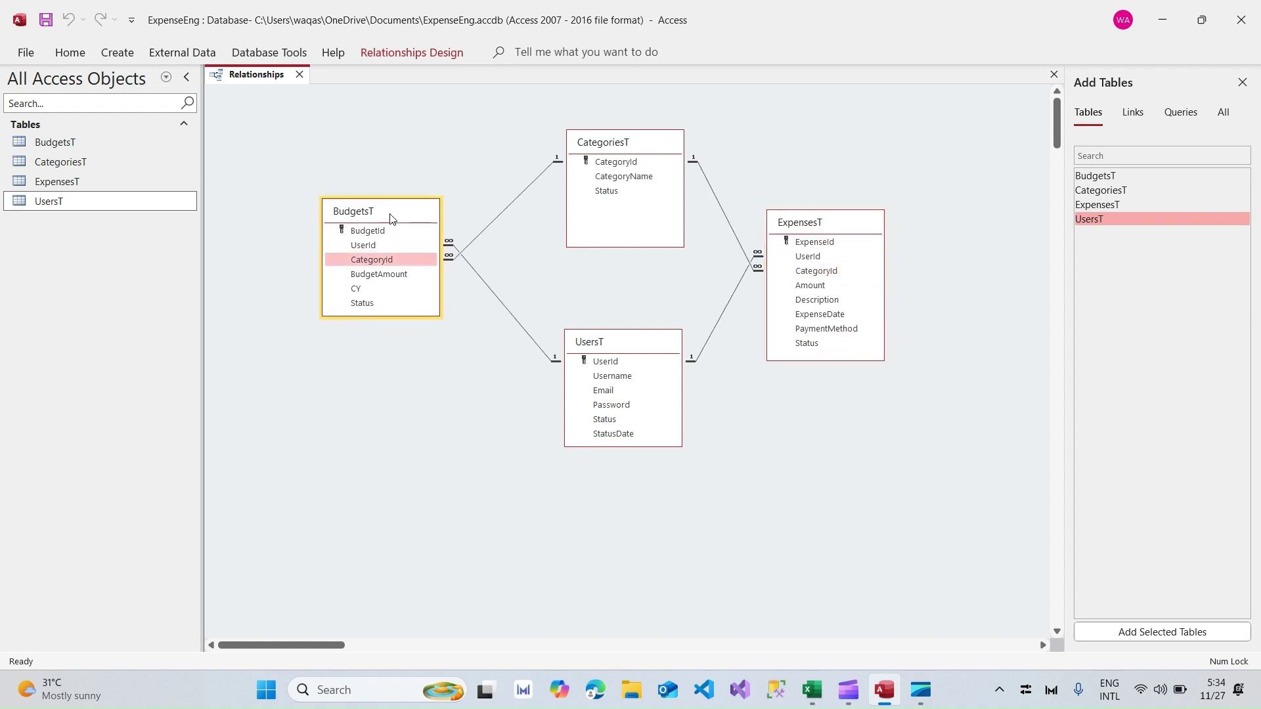
pyautogui.moveTo(616, 151); pyautogui.dragTo(607, 152)
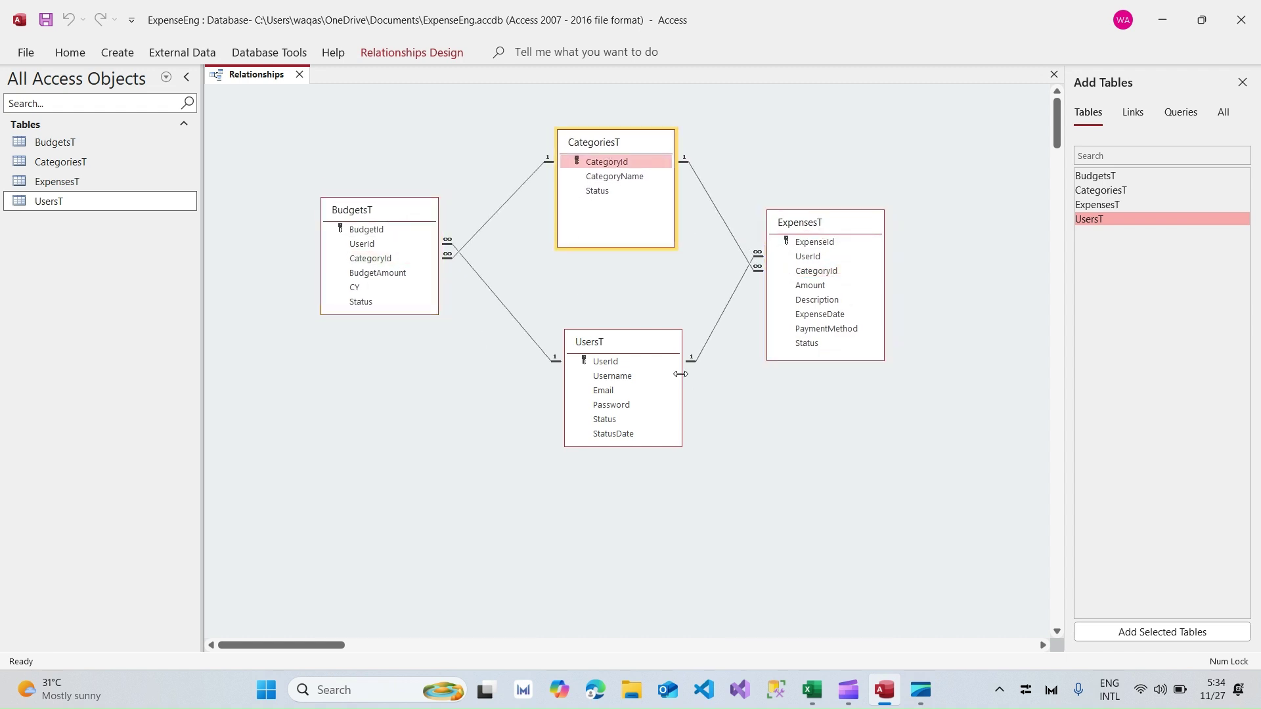
pyautogui.moveTo(649, 344); pyautogui.dragTo(648, 362)
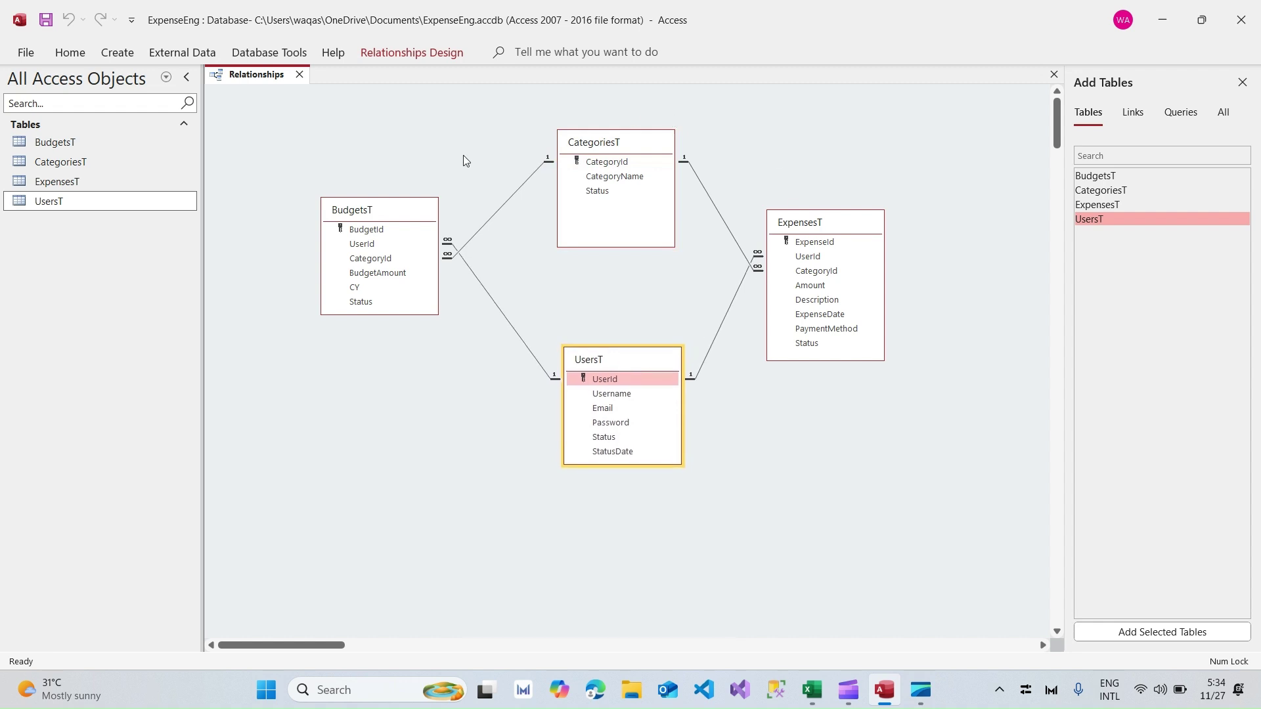